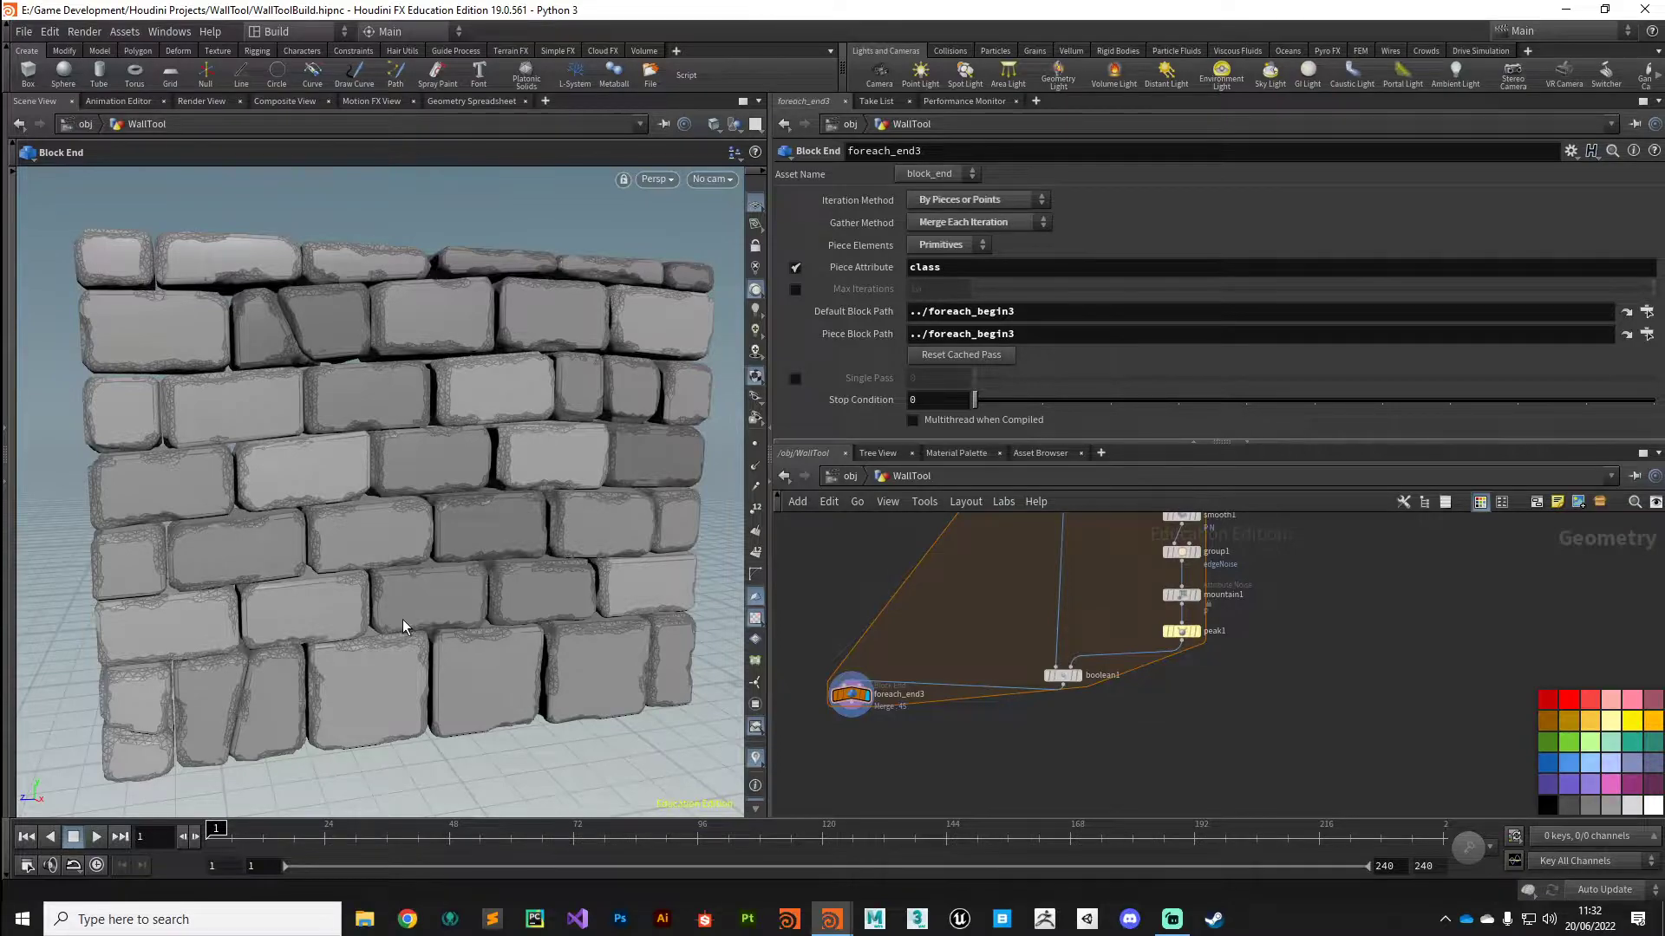
- Display the boolean1 node and enable its A Inside B output primitive group, named ainsideb
scroll(1054, 631, "up", 5)
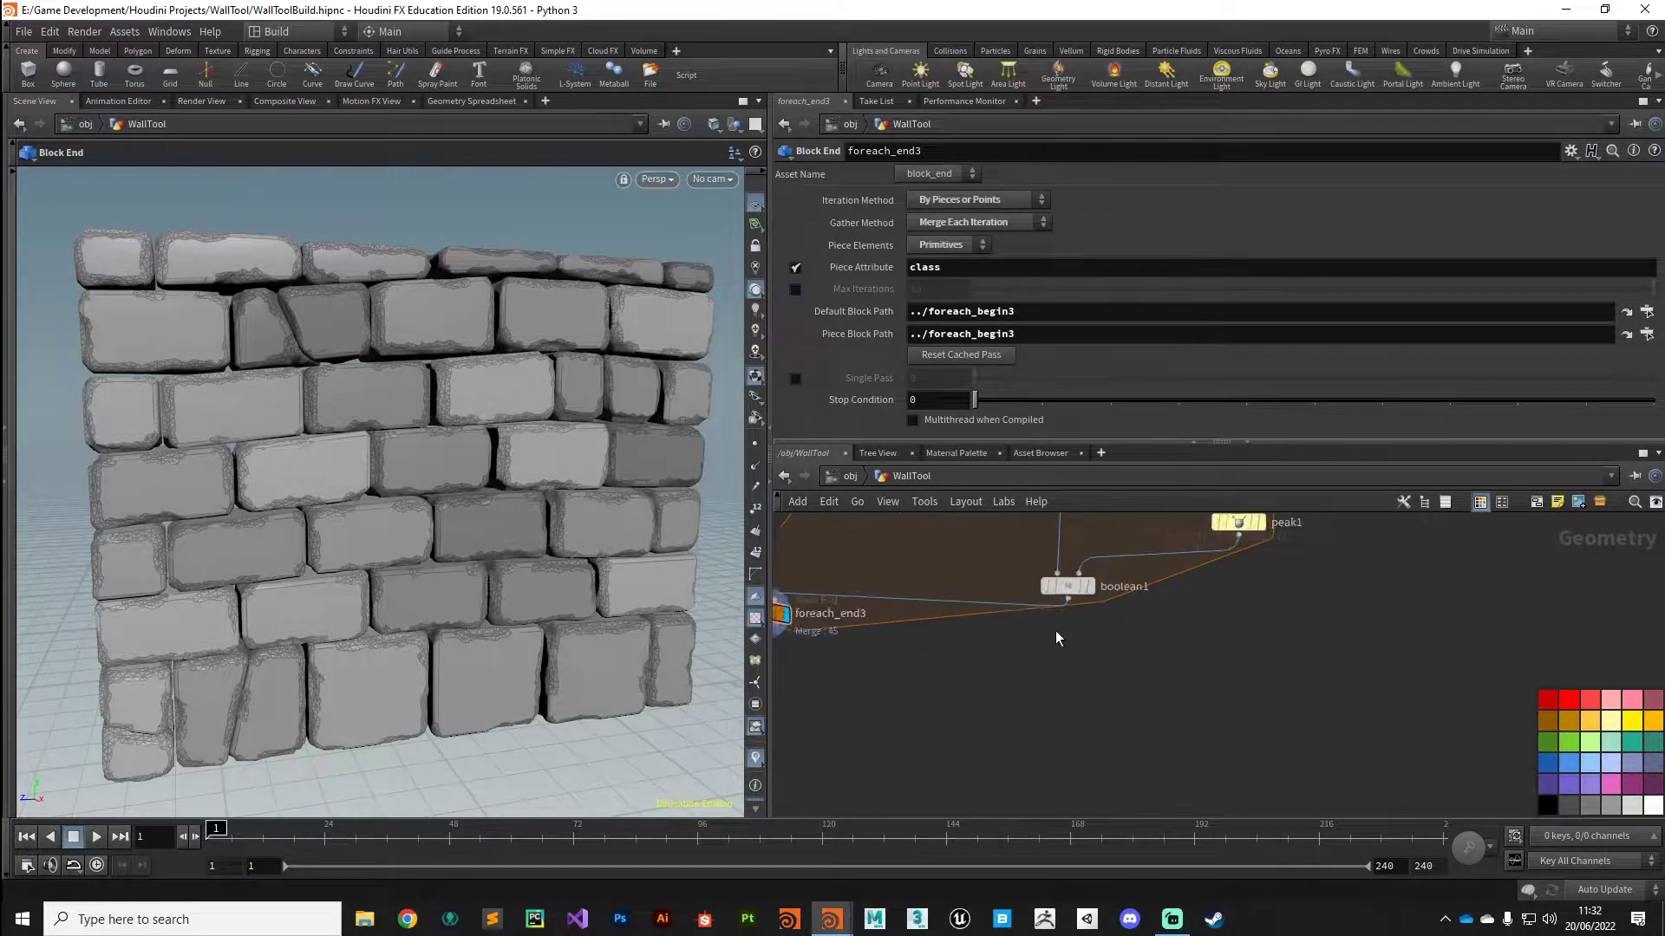
left_click(1059, 578)
left_click(1096, 577)
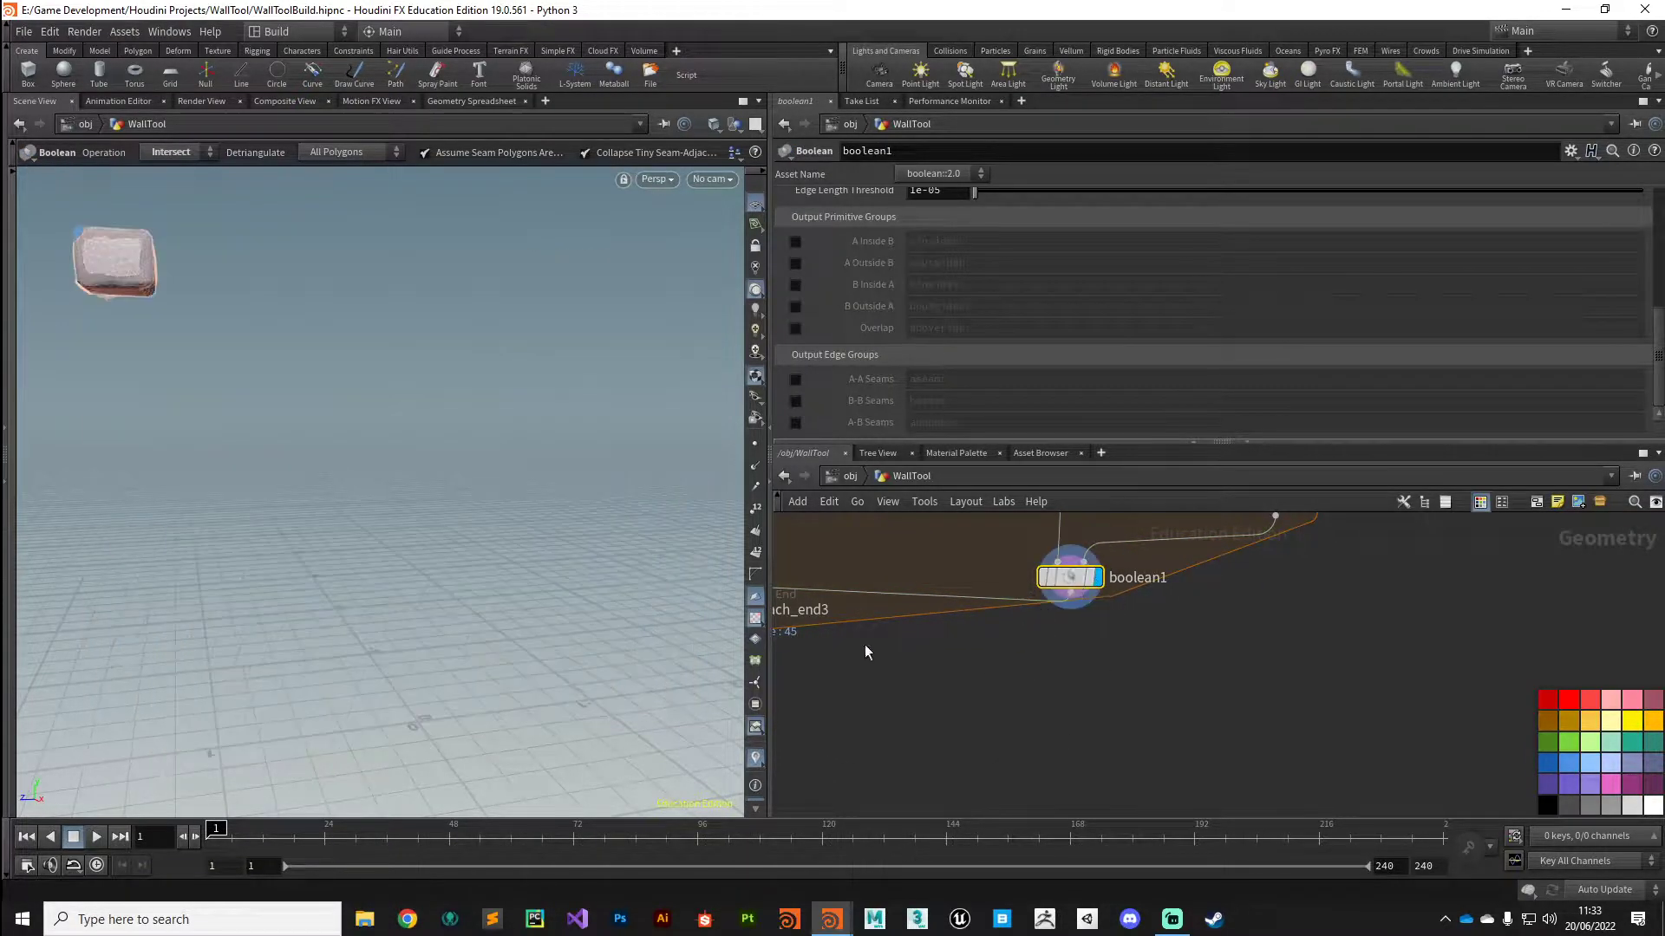
left_click(794, 242)
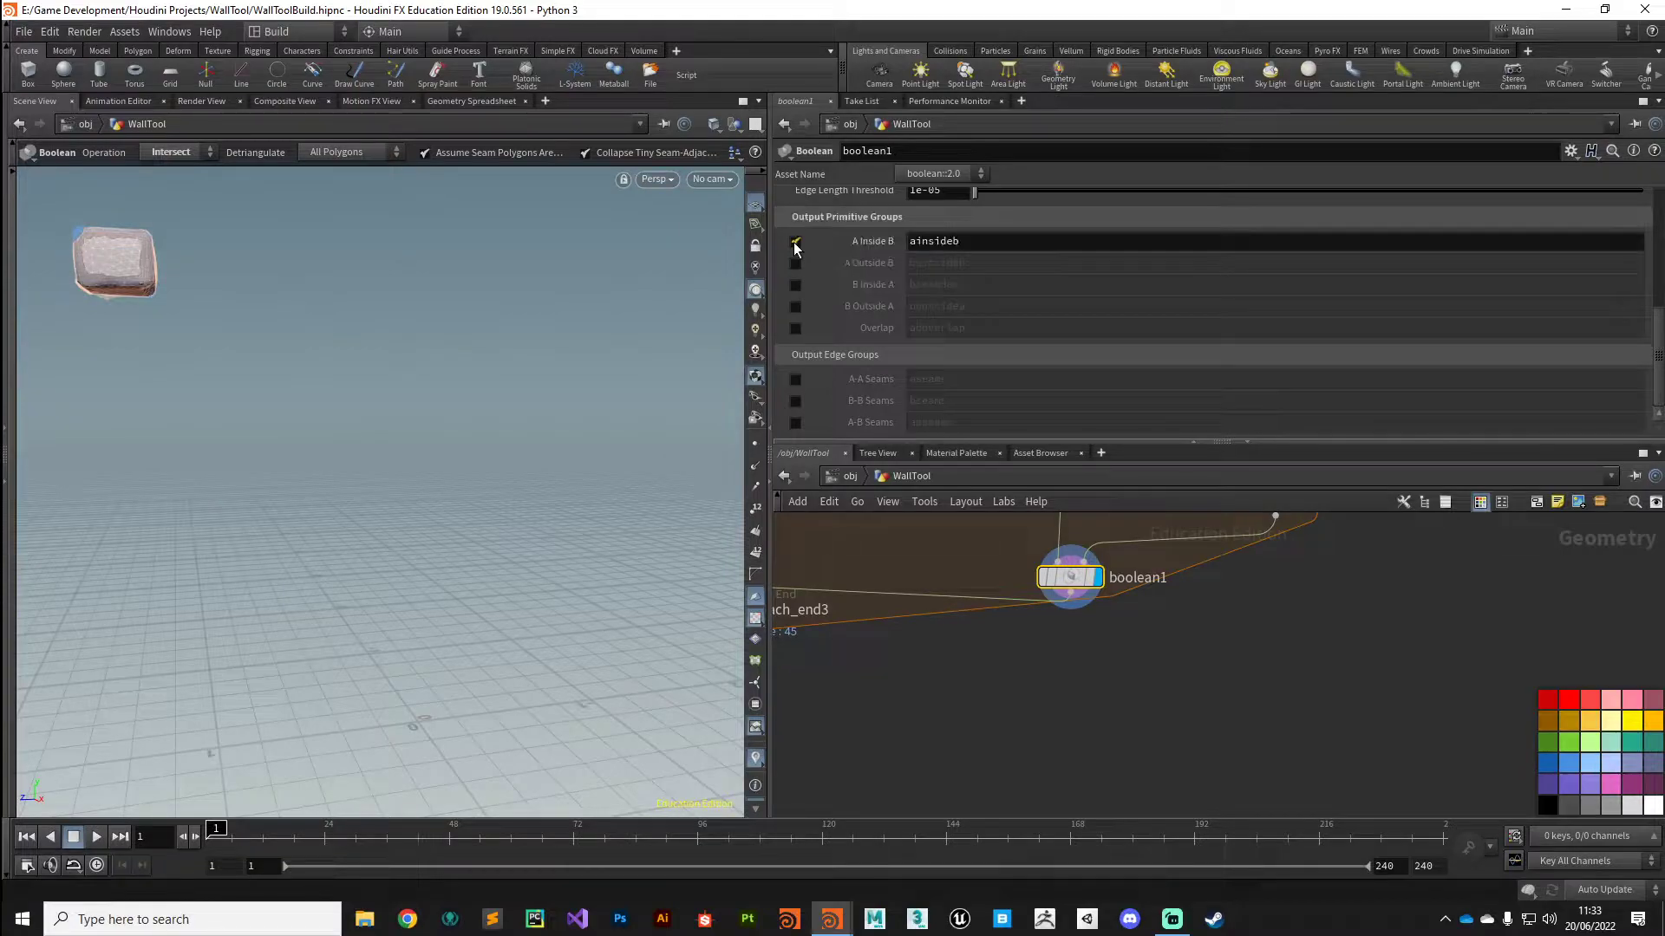
scroll(850, 247, "up", 1)
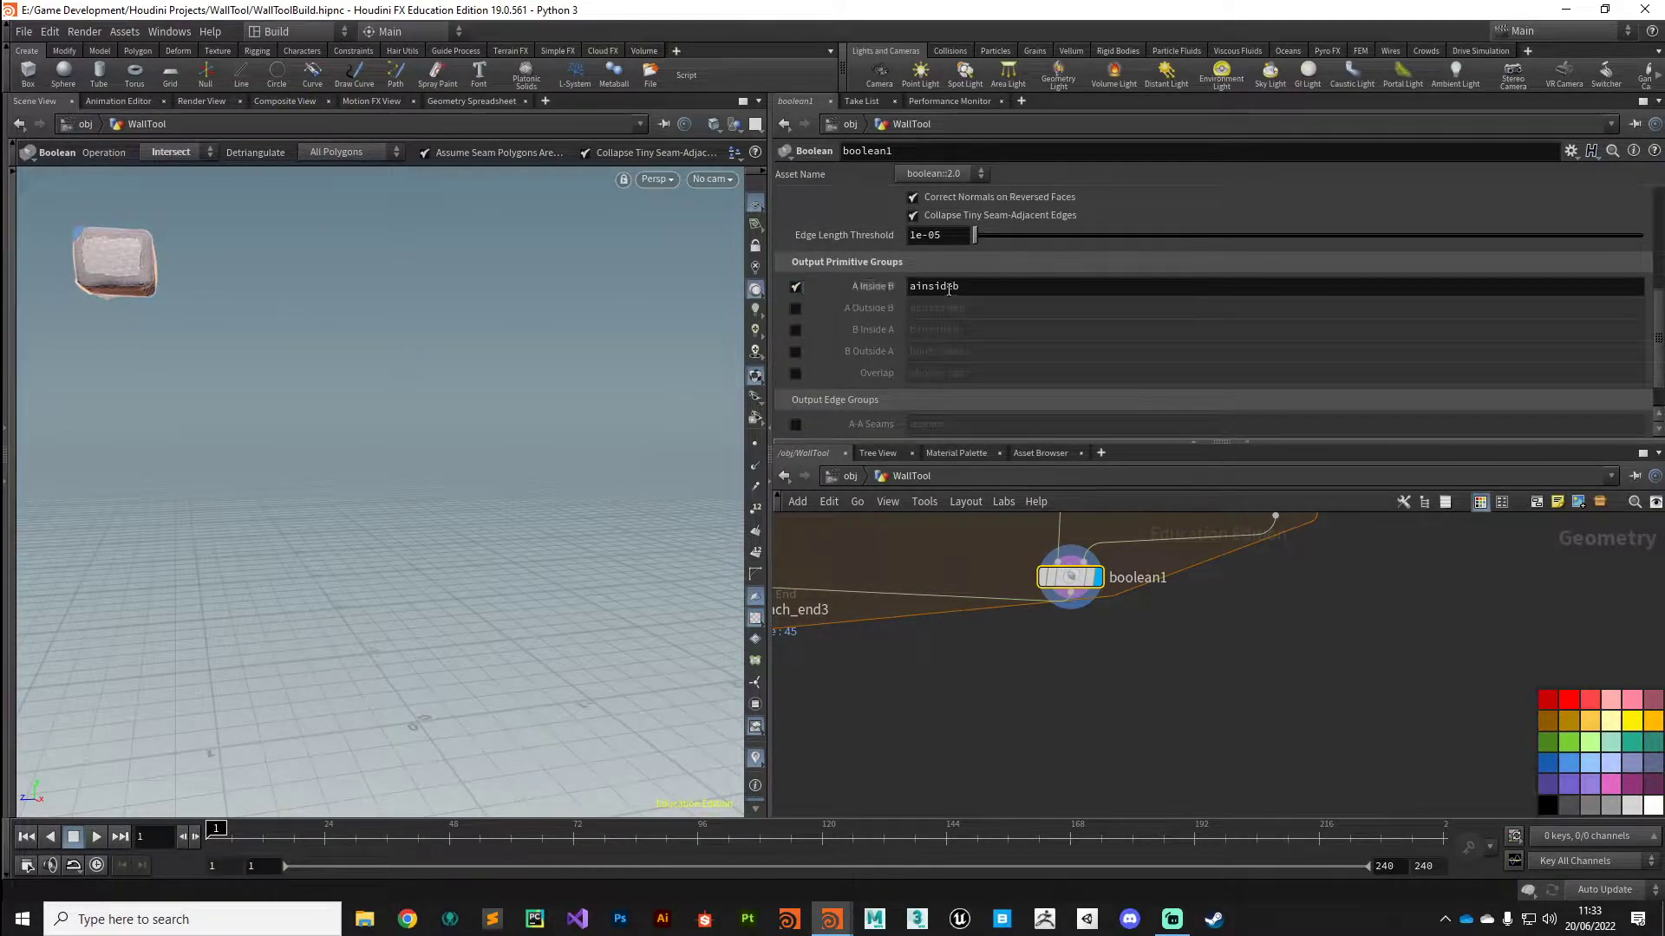
- Add a Split node below boolean1, wire the boolean's output into it, and display it
key("Tab")
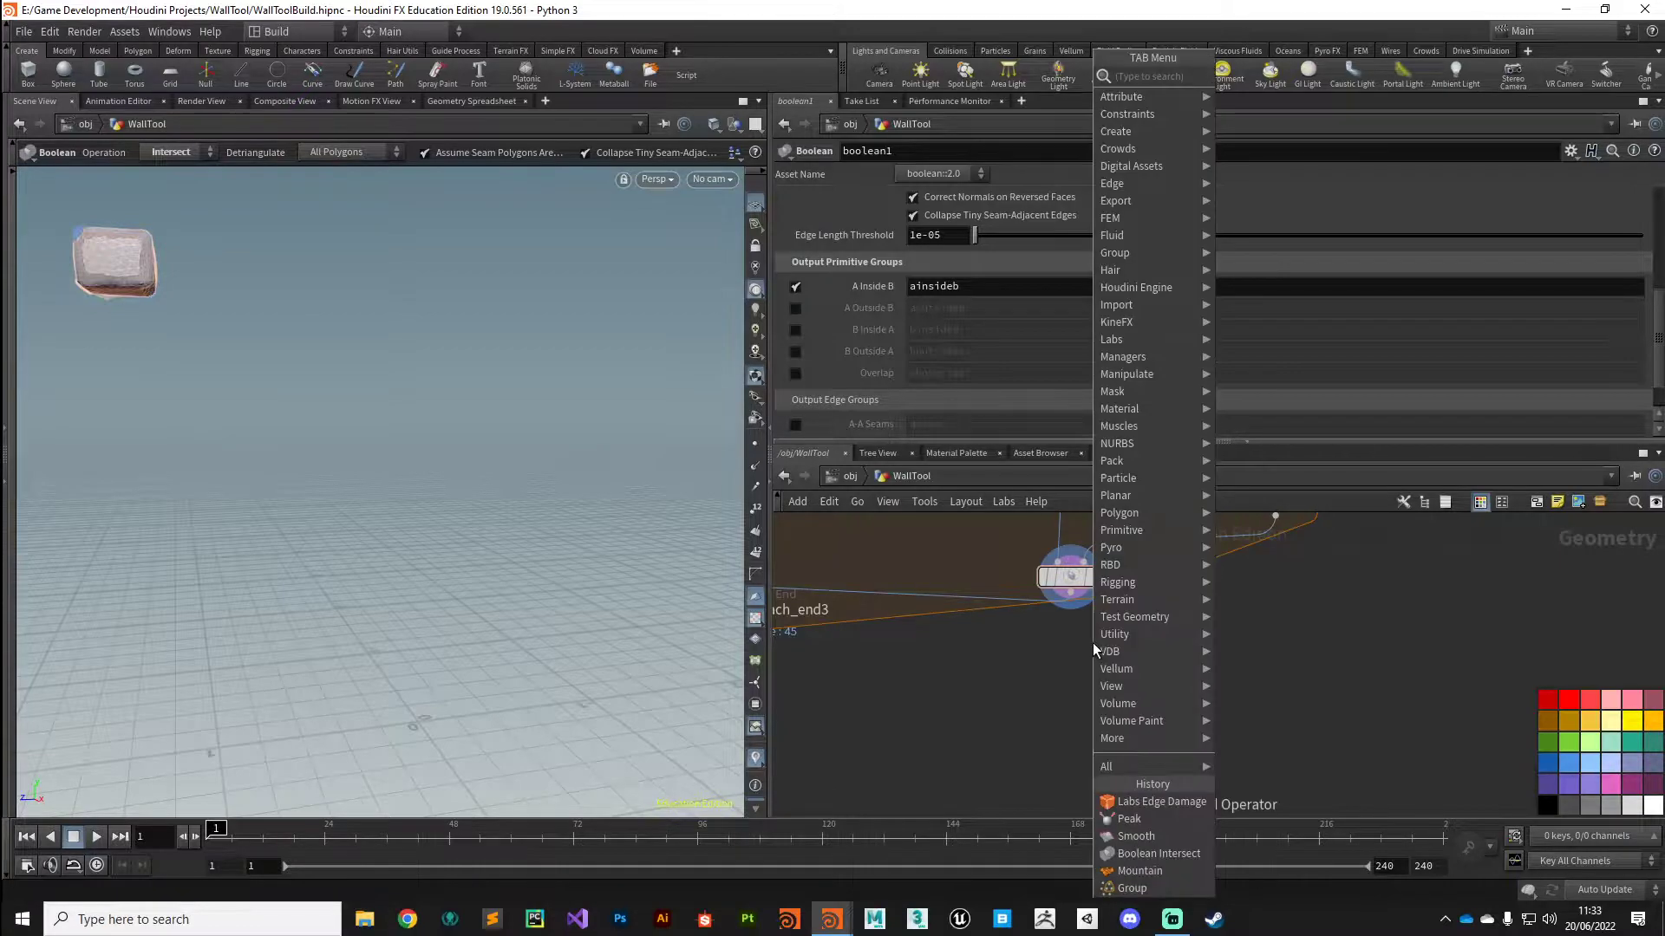
type("split")
key("Return")
left_click(1091, 677)
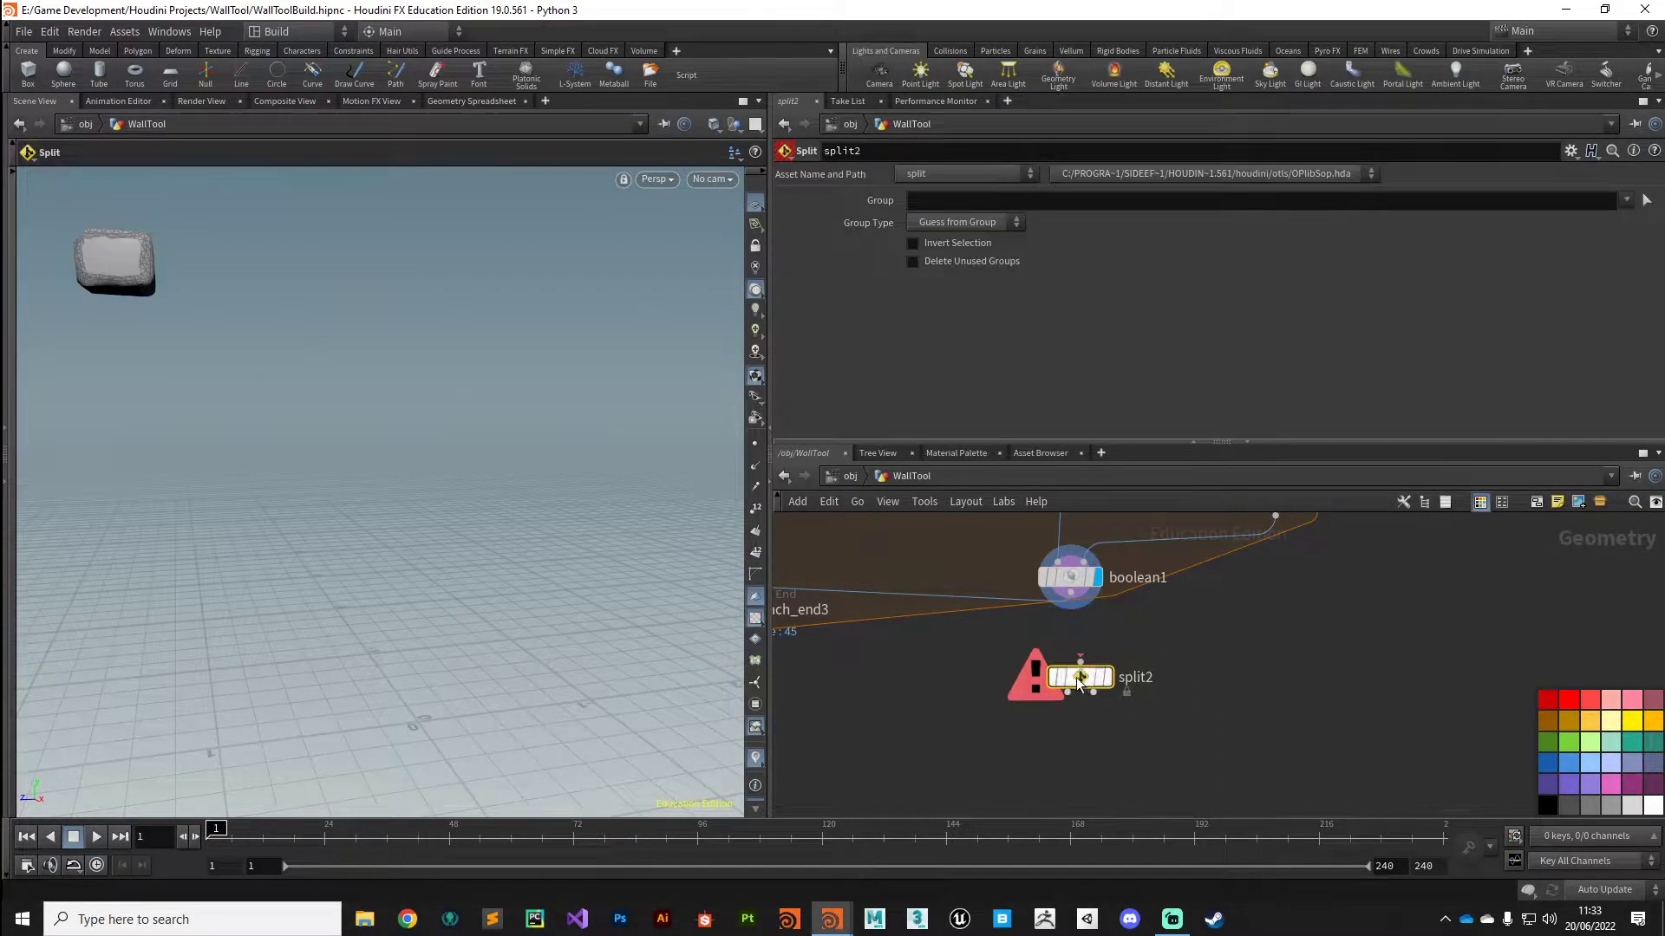
left_click_drag(1076, 604, 1098, 714)
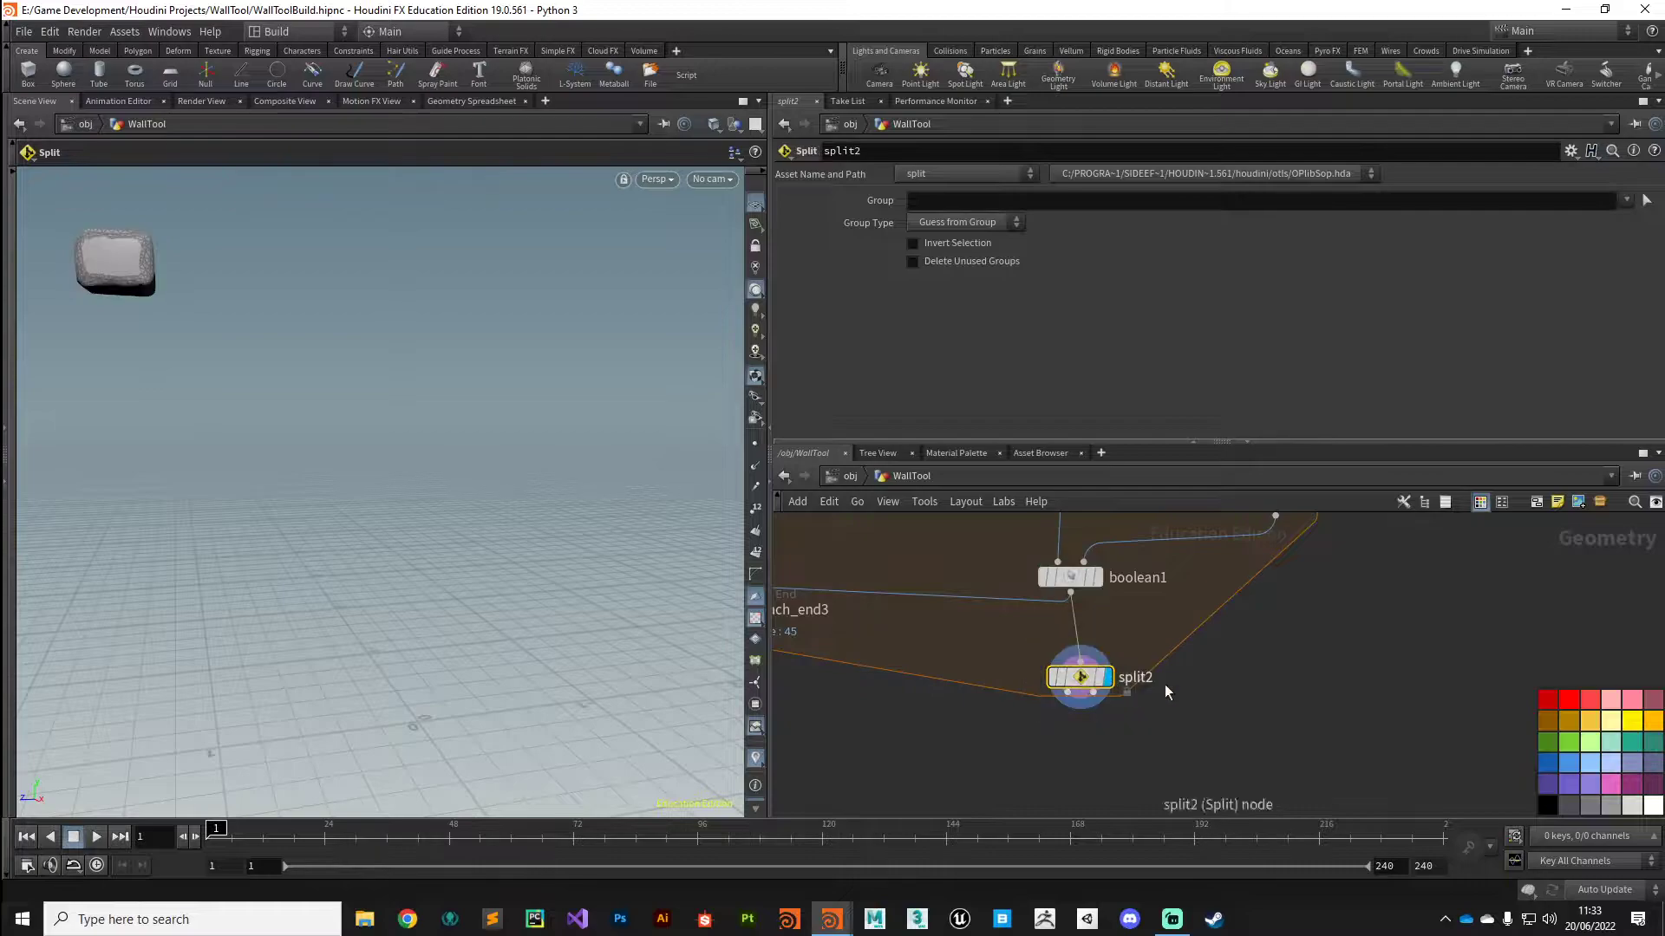
- Set the Split node's group to ainsideb and inspect the resulting brick faces up close
left_click(1626, 203)
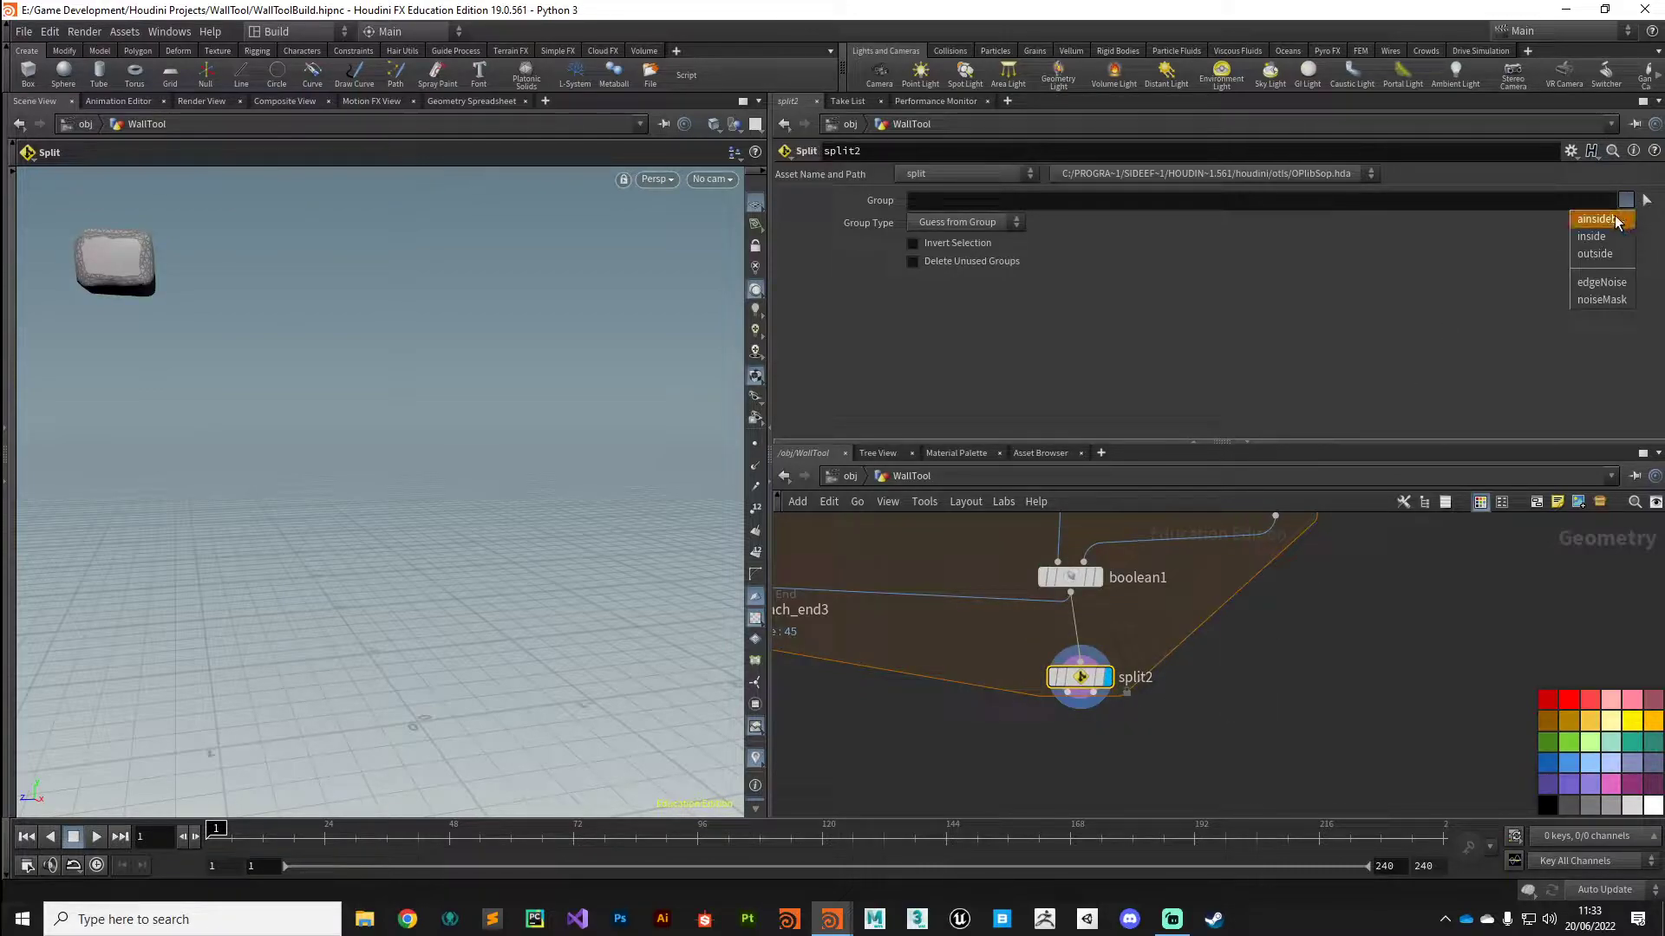
left_click(1604, 220)
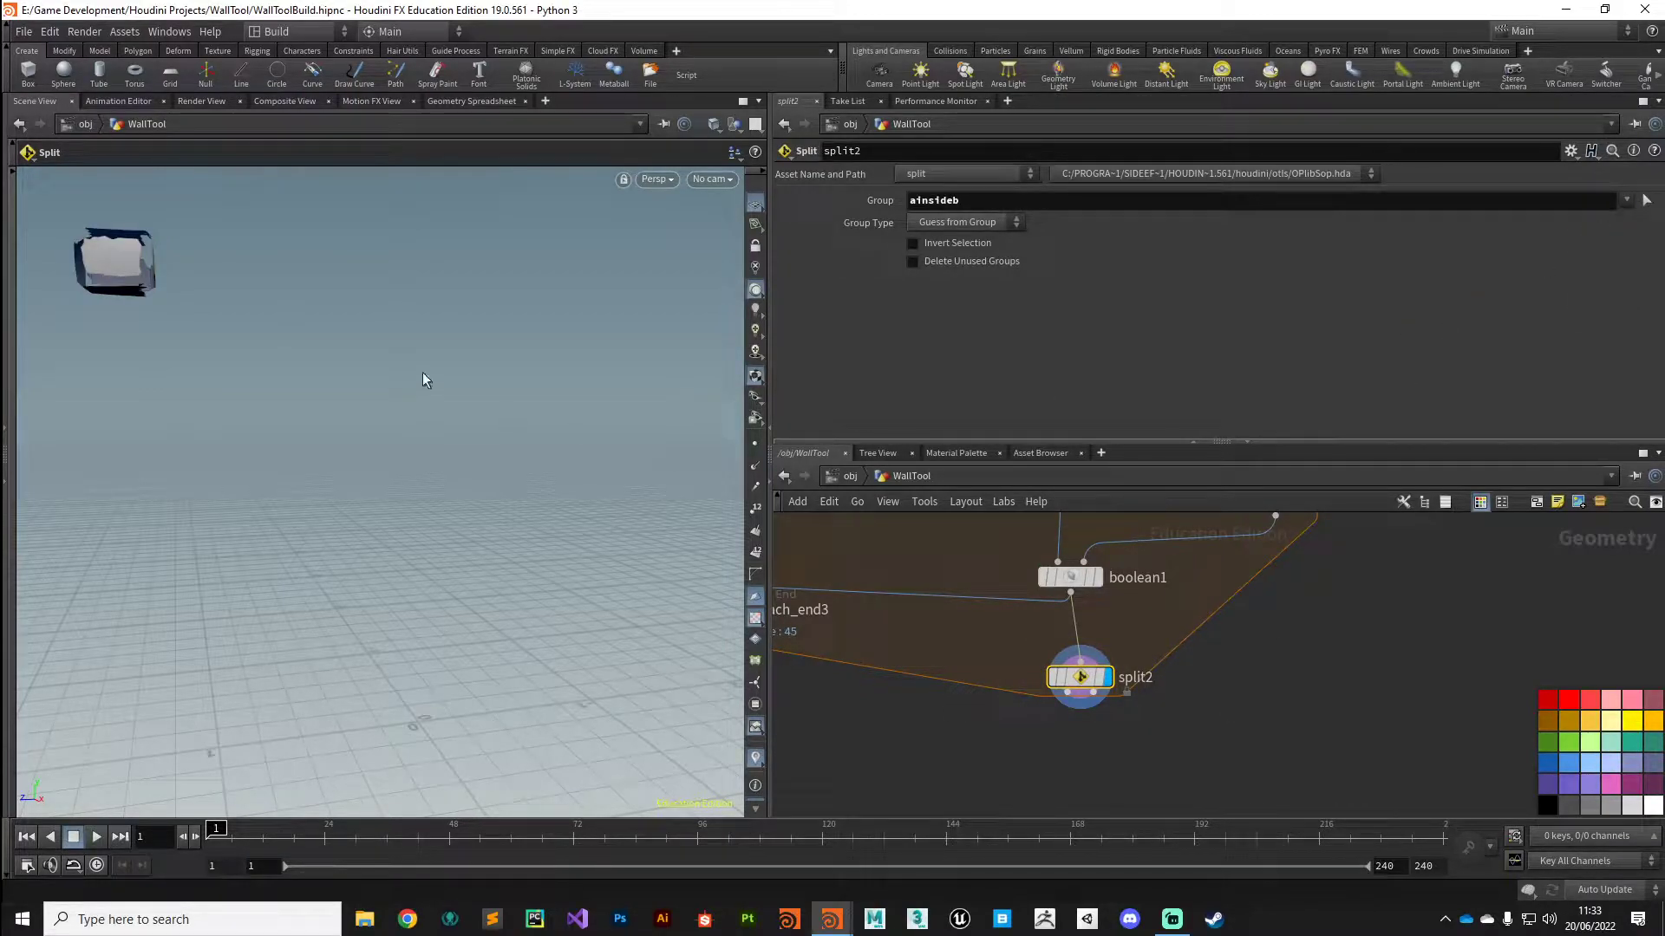
middle_click_drag(165, 358, 437, 527, "alt")
scroll(372, 430, "up", 4)
scroll(315, 445, "up", 5)
left_click_drag(318, 449, 387, 502, "alt")
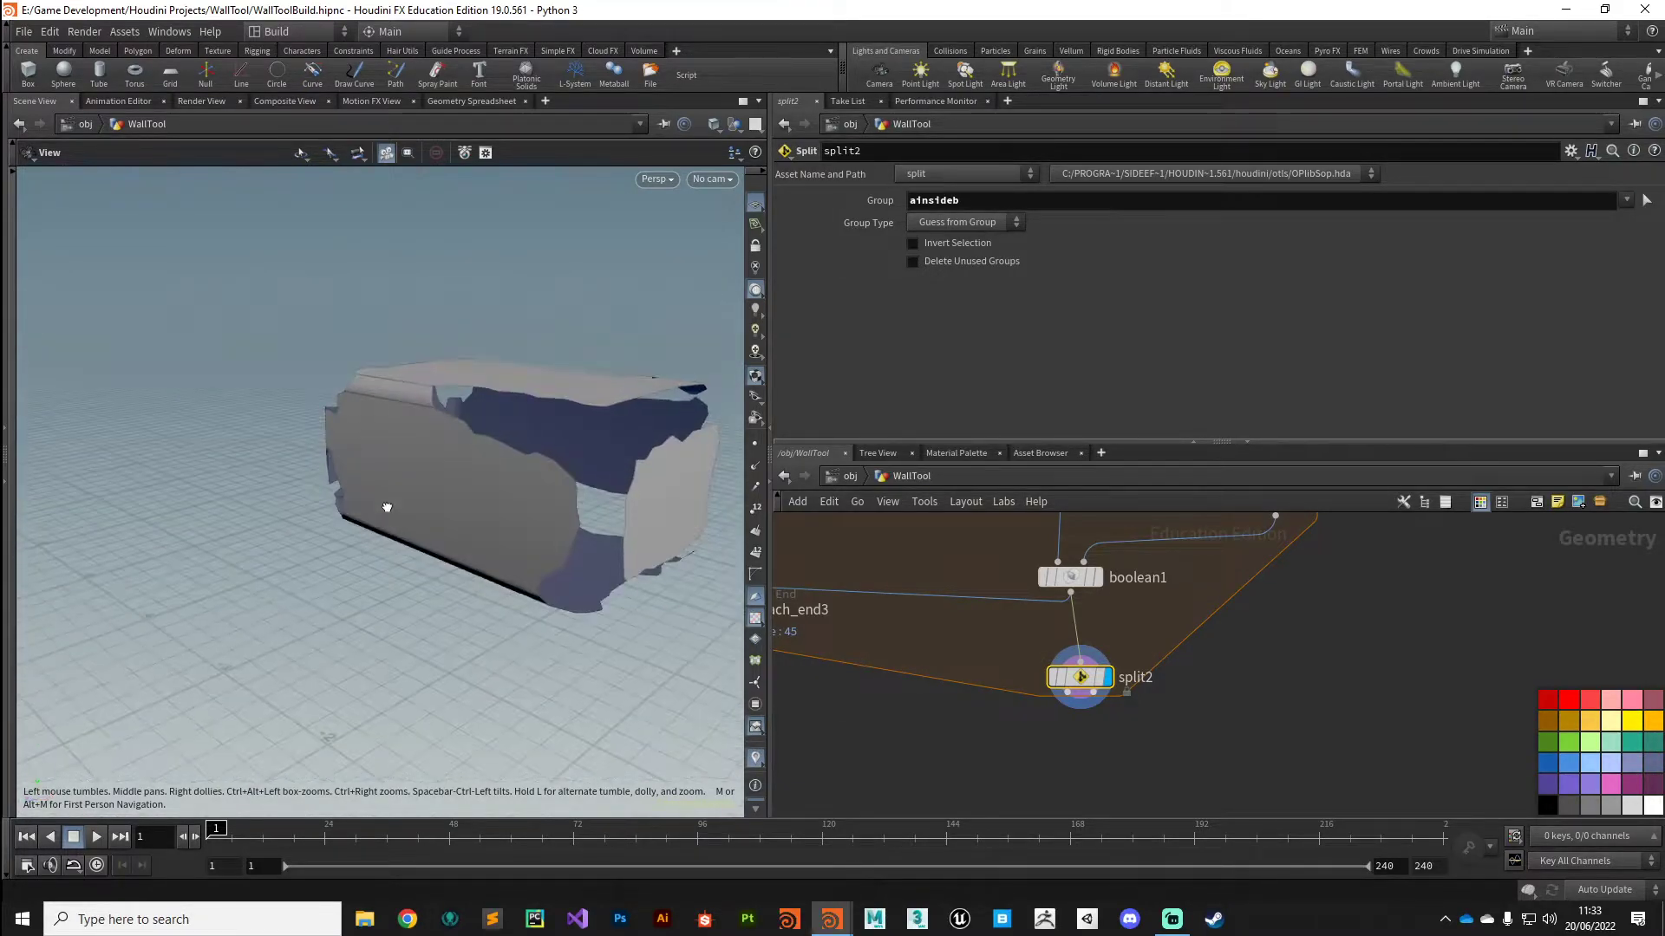
key("Return")
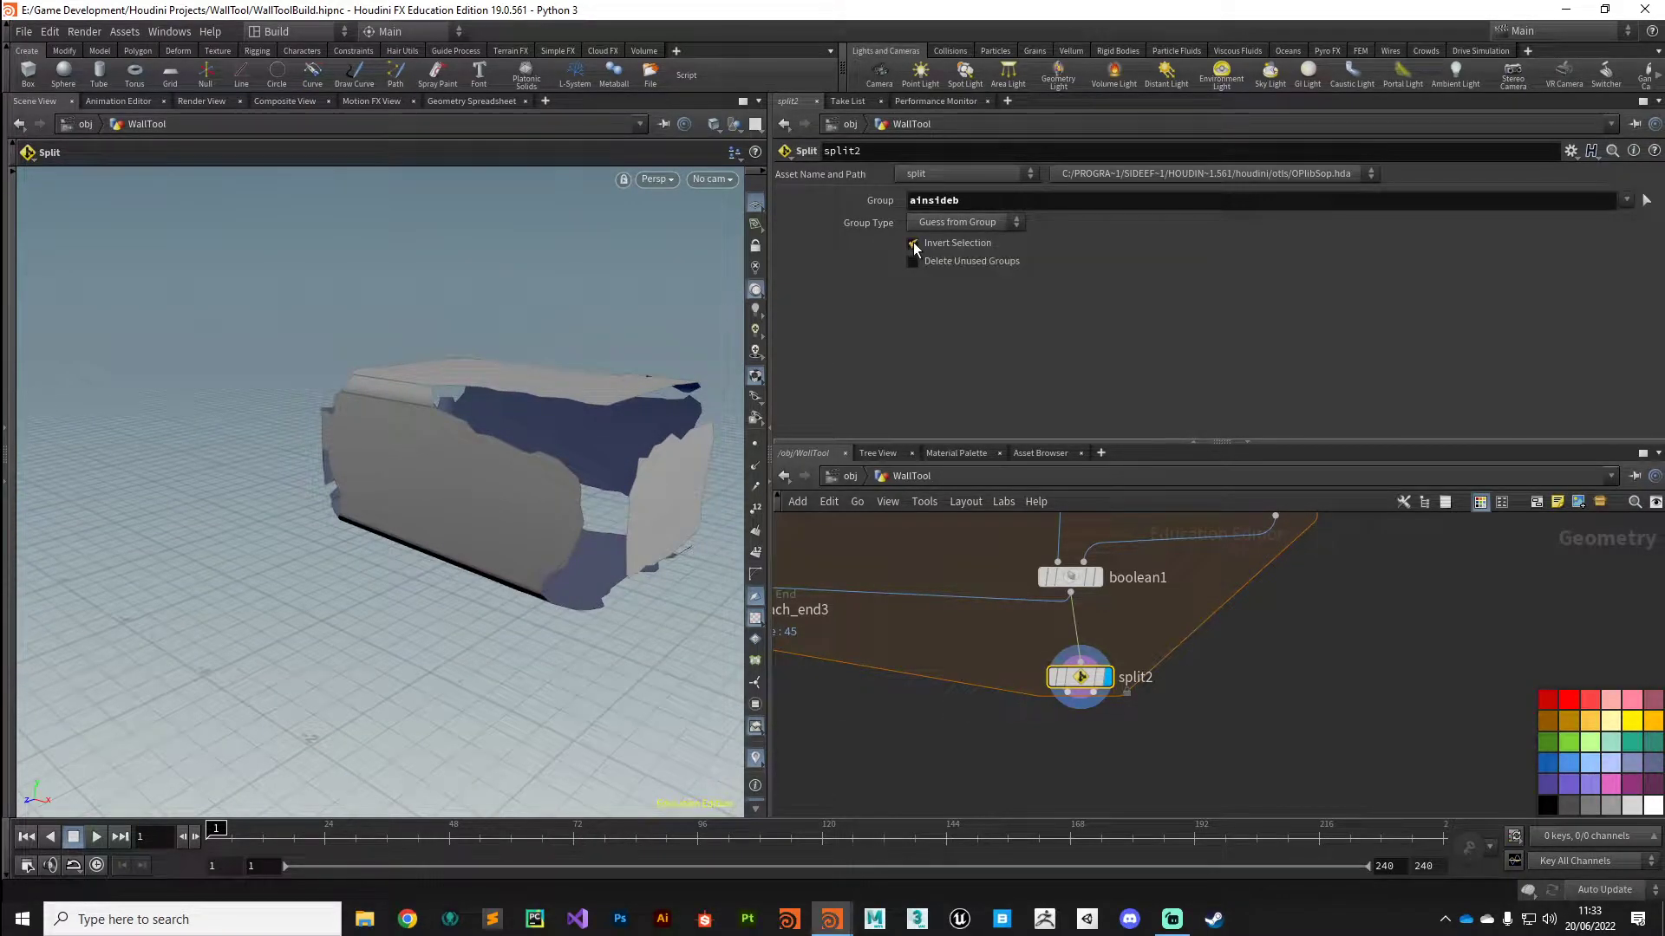
- Turn Invert Selection on for the Split node to check the opposite pieces, and turn it off again
left_click(913, 243)
key("Escape")
mouse_move(472, 513)
left_mouse_down()
mouse_move(498, 594)
mouse_move(517, 452)
mouse_move(353, 416)
mouse_move(453, 376)
mouse_move(532, 506)
mouse_move(436, 555)
mouse_move(518, 488)
mouse_move(457, 582)
mouse_move(453, 526)
left_mouse_up()
middle_click_drag(1105, 765, 1094, 721)
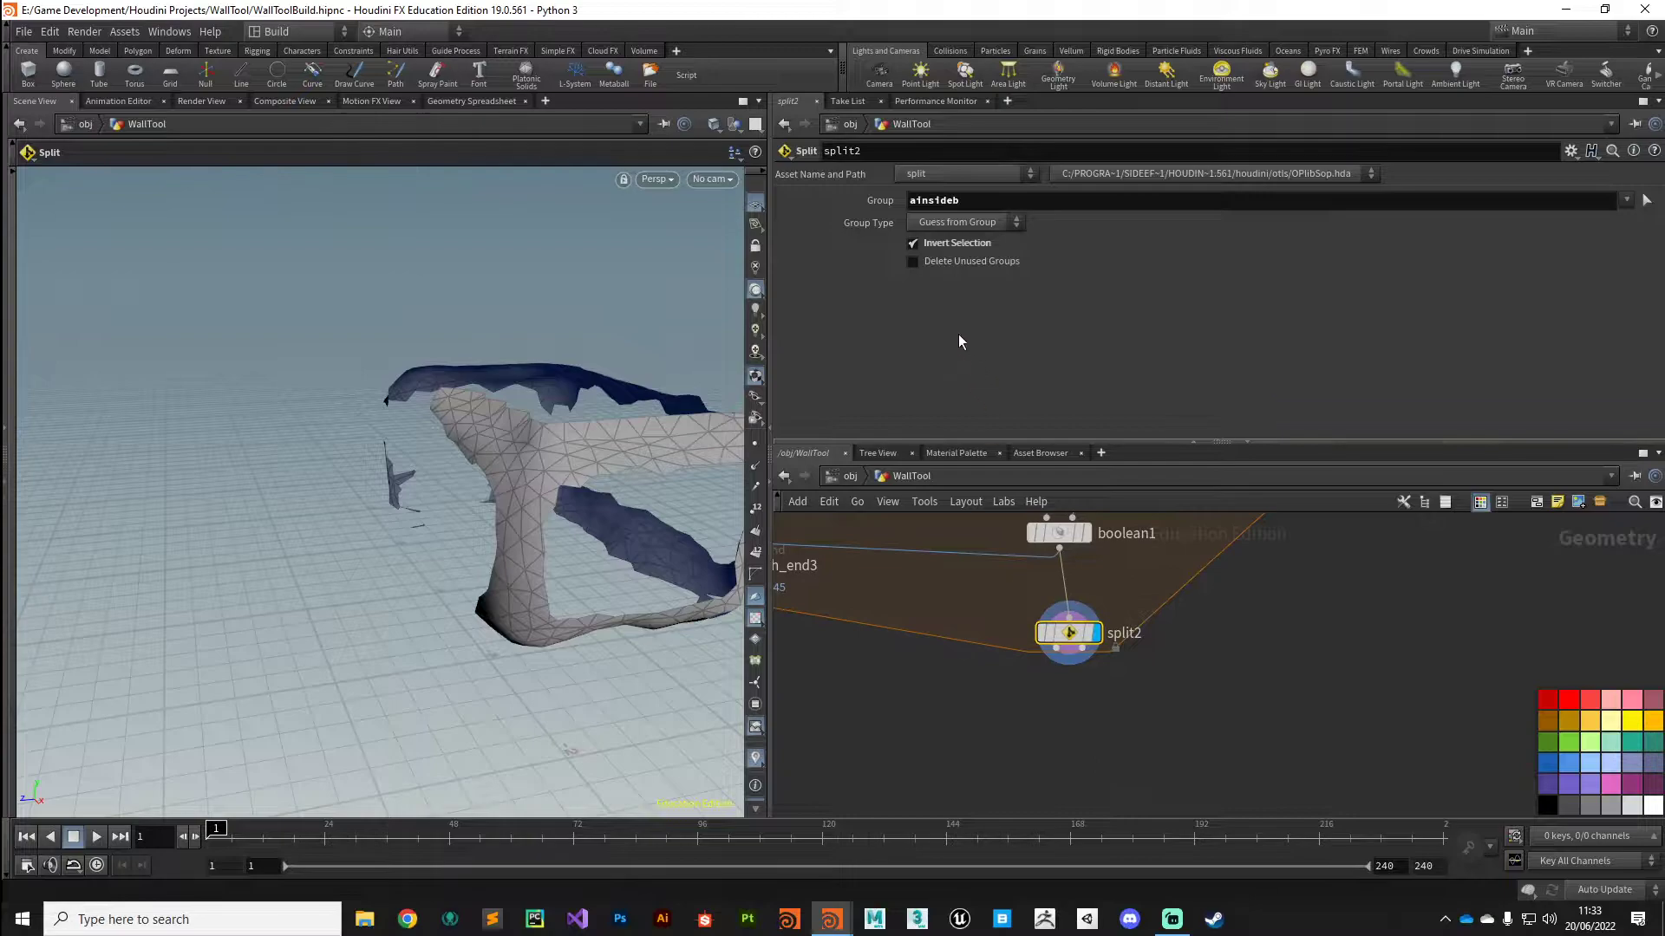
left_click(915, 244)
left_click_drag(572, 491, 572, 554)
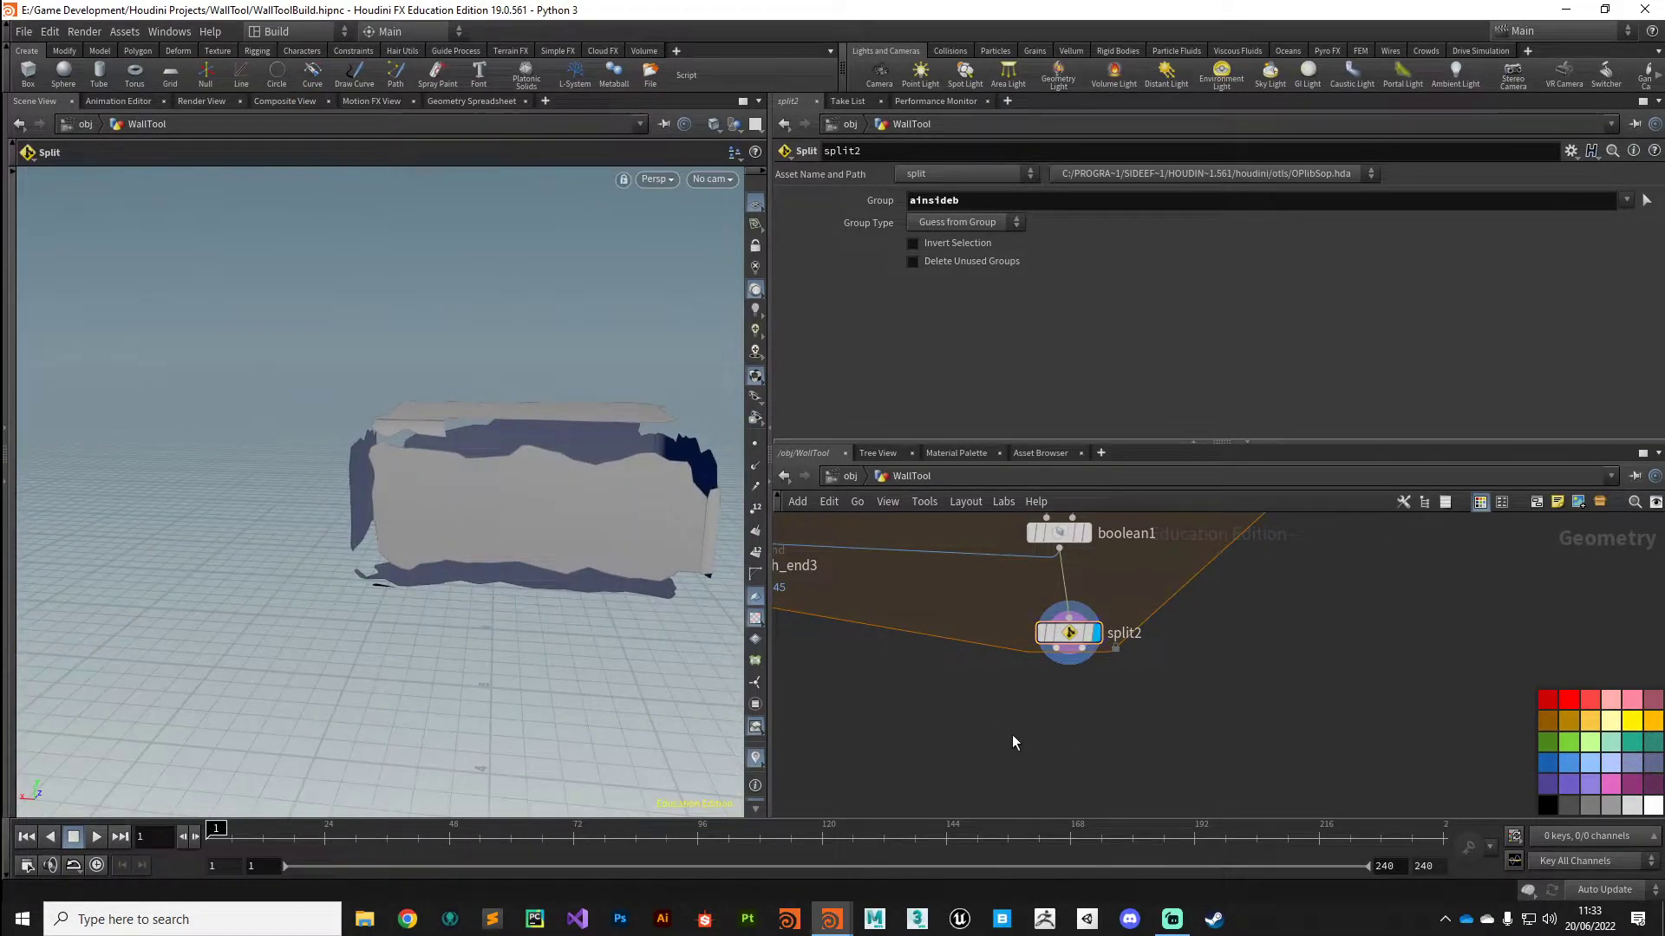
- Add a UV Unwrap node on the Split node's first output, display it, and check the texture pattern on the brick faces
key("Tab")
type("uvun")
key("Return")
left_click(993, 711)
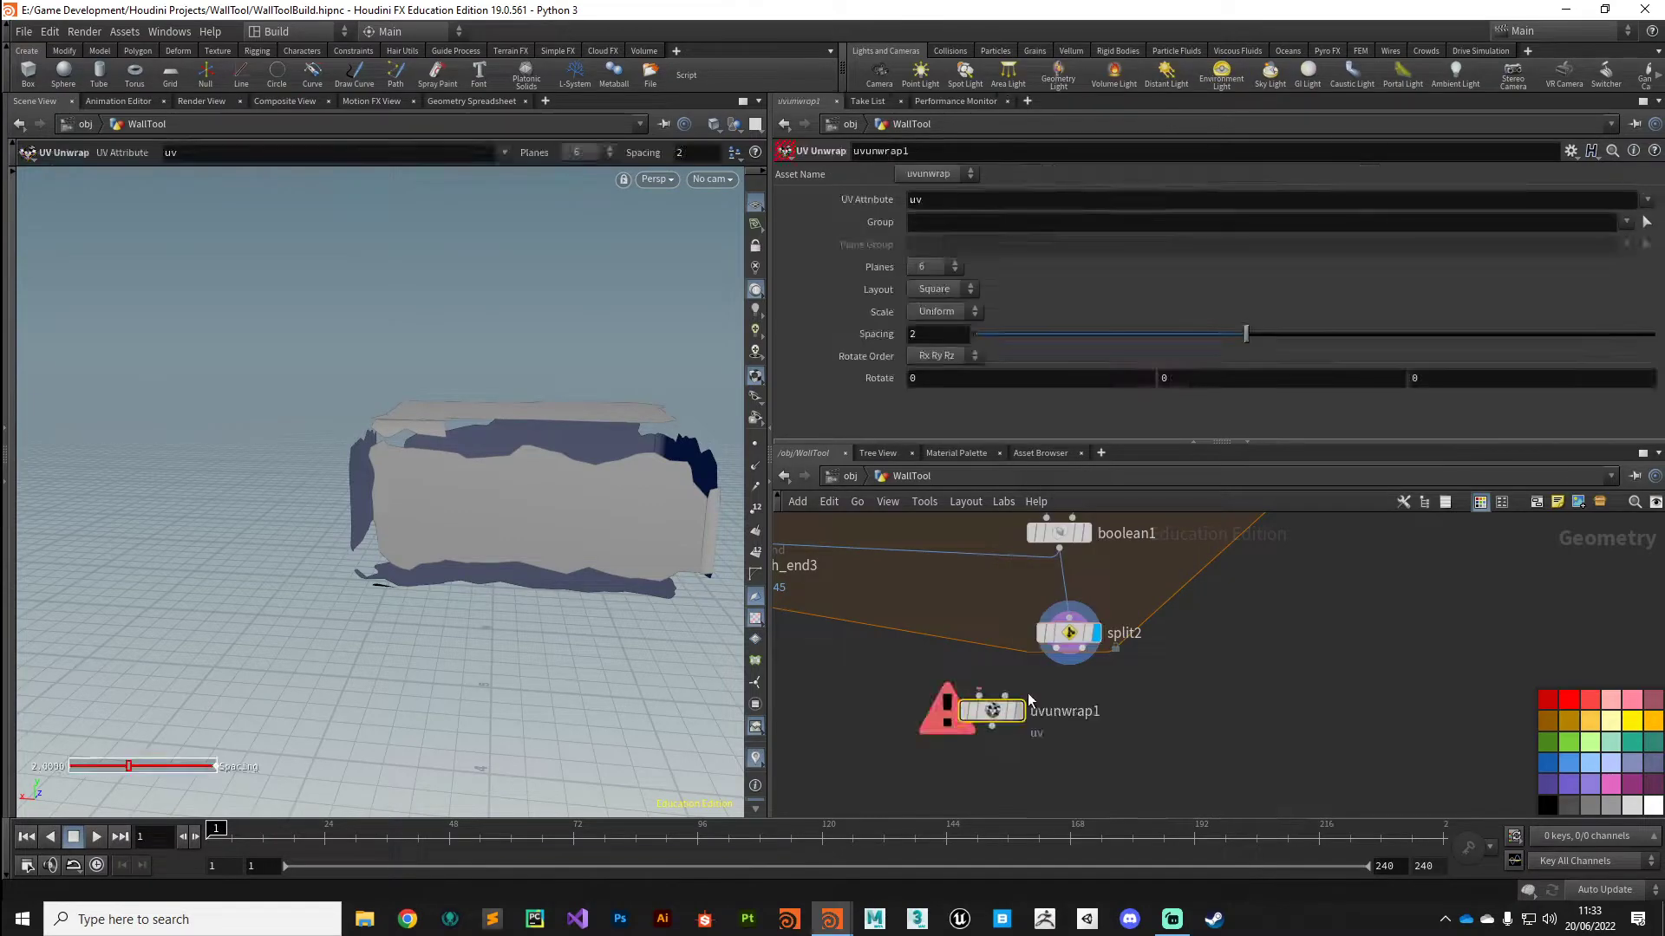
left_click(1055, 648)
left_click(979, 695)
left_click(1019, 711)
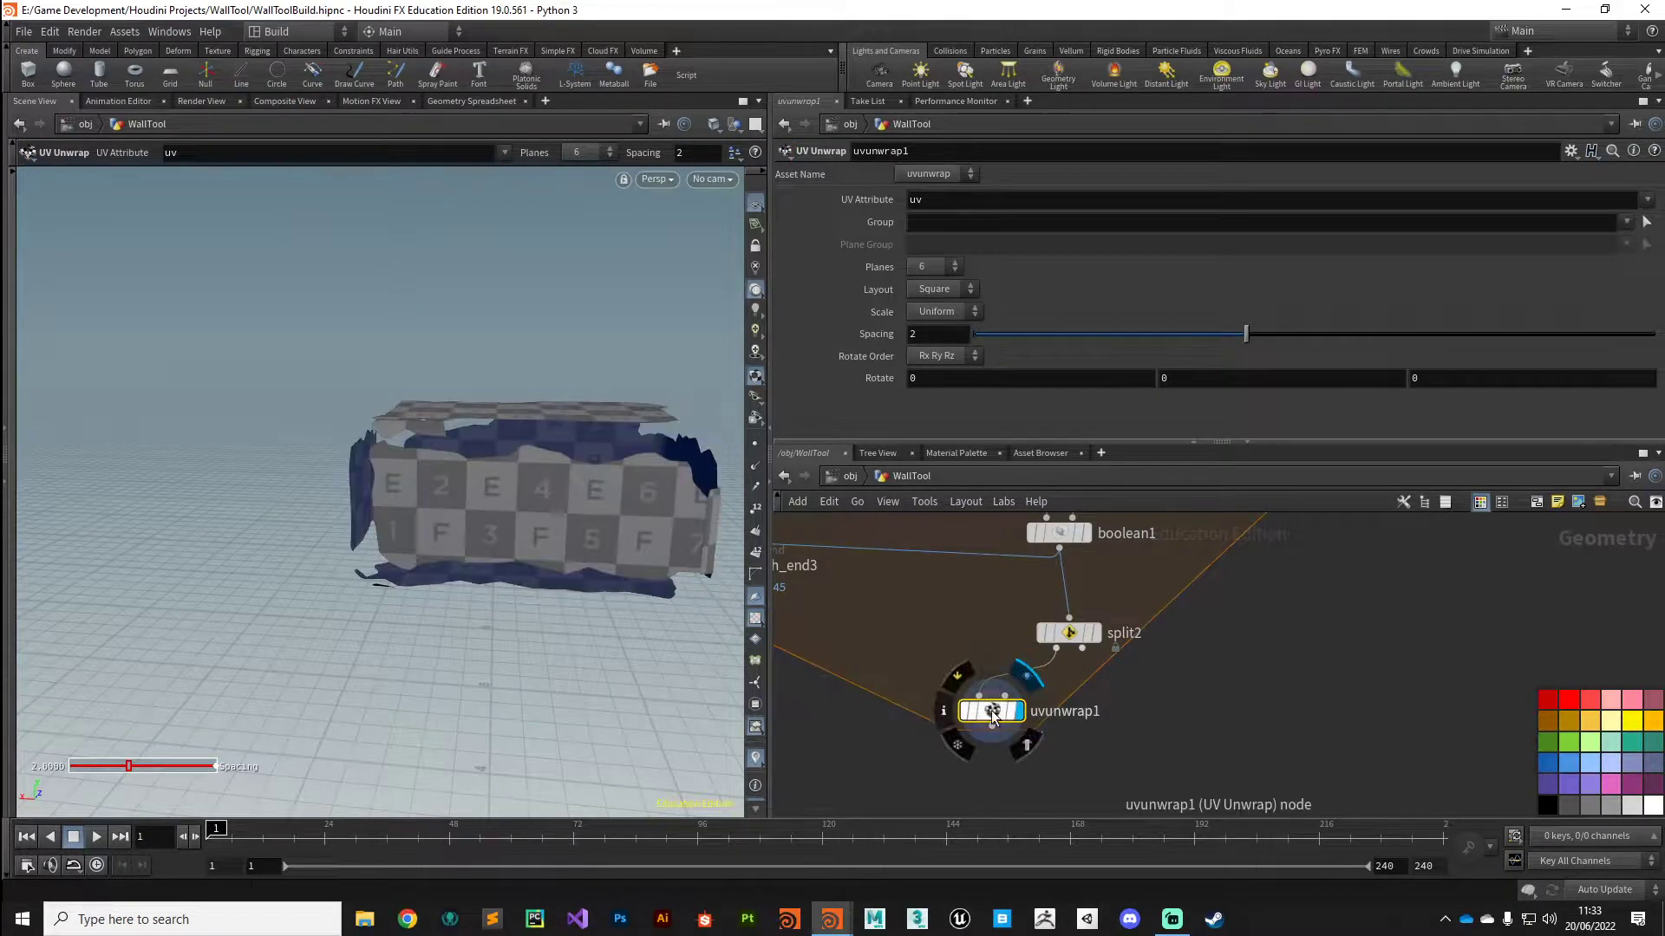
key("Escape")
left_click_drag(487, 561, 371, 791)
left_click_drag(989, 718, 922, 722)
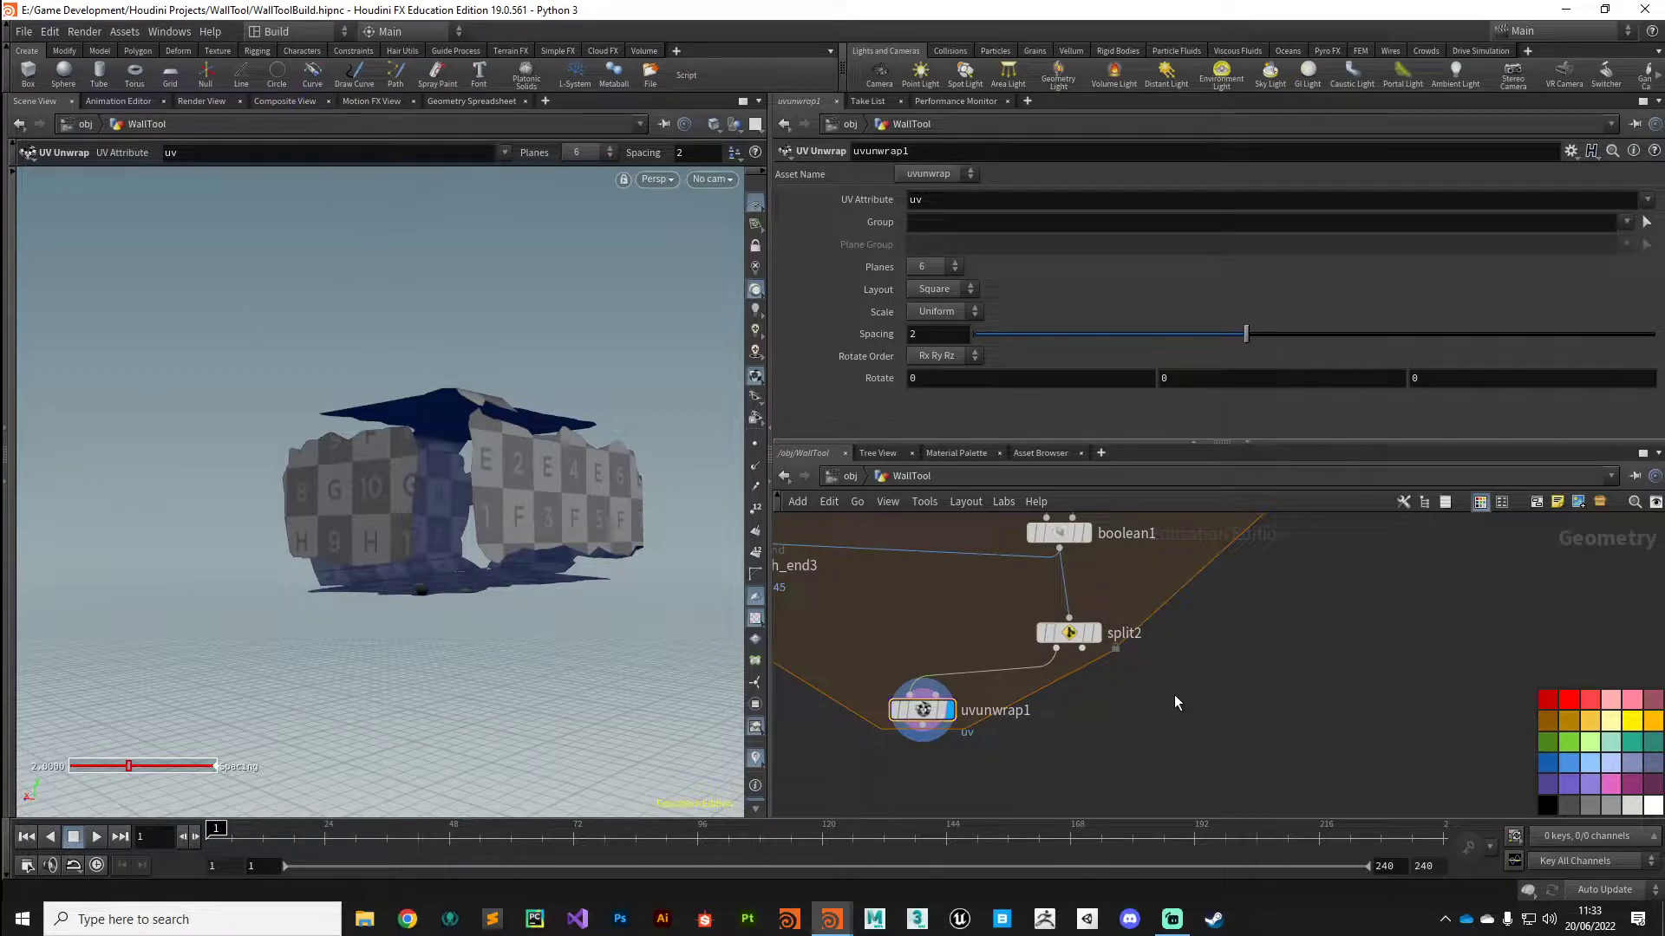
- Try a UV Unwrap node on the Split node's second output, inspect the edge pieces' texture pattern, and delete the node
key("Tab")
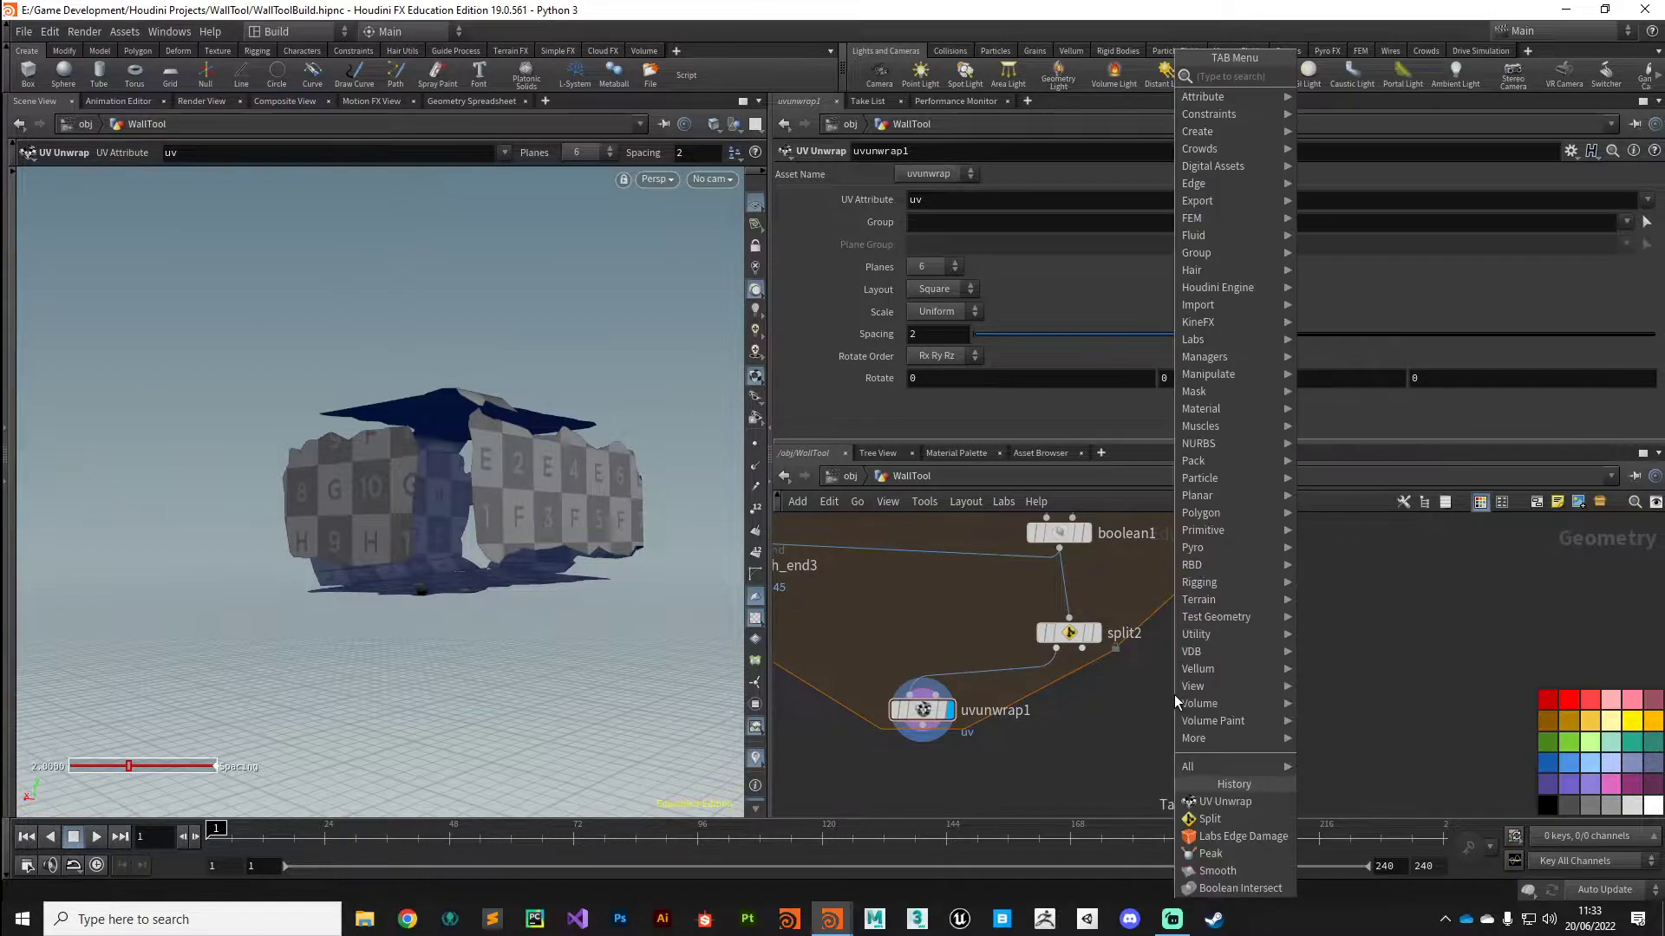
type("uvu")
key("Return")
left_click(1173, 716)
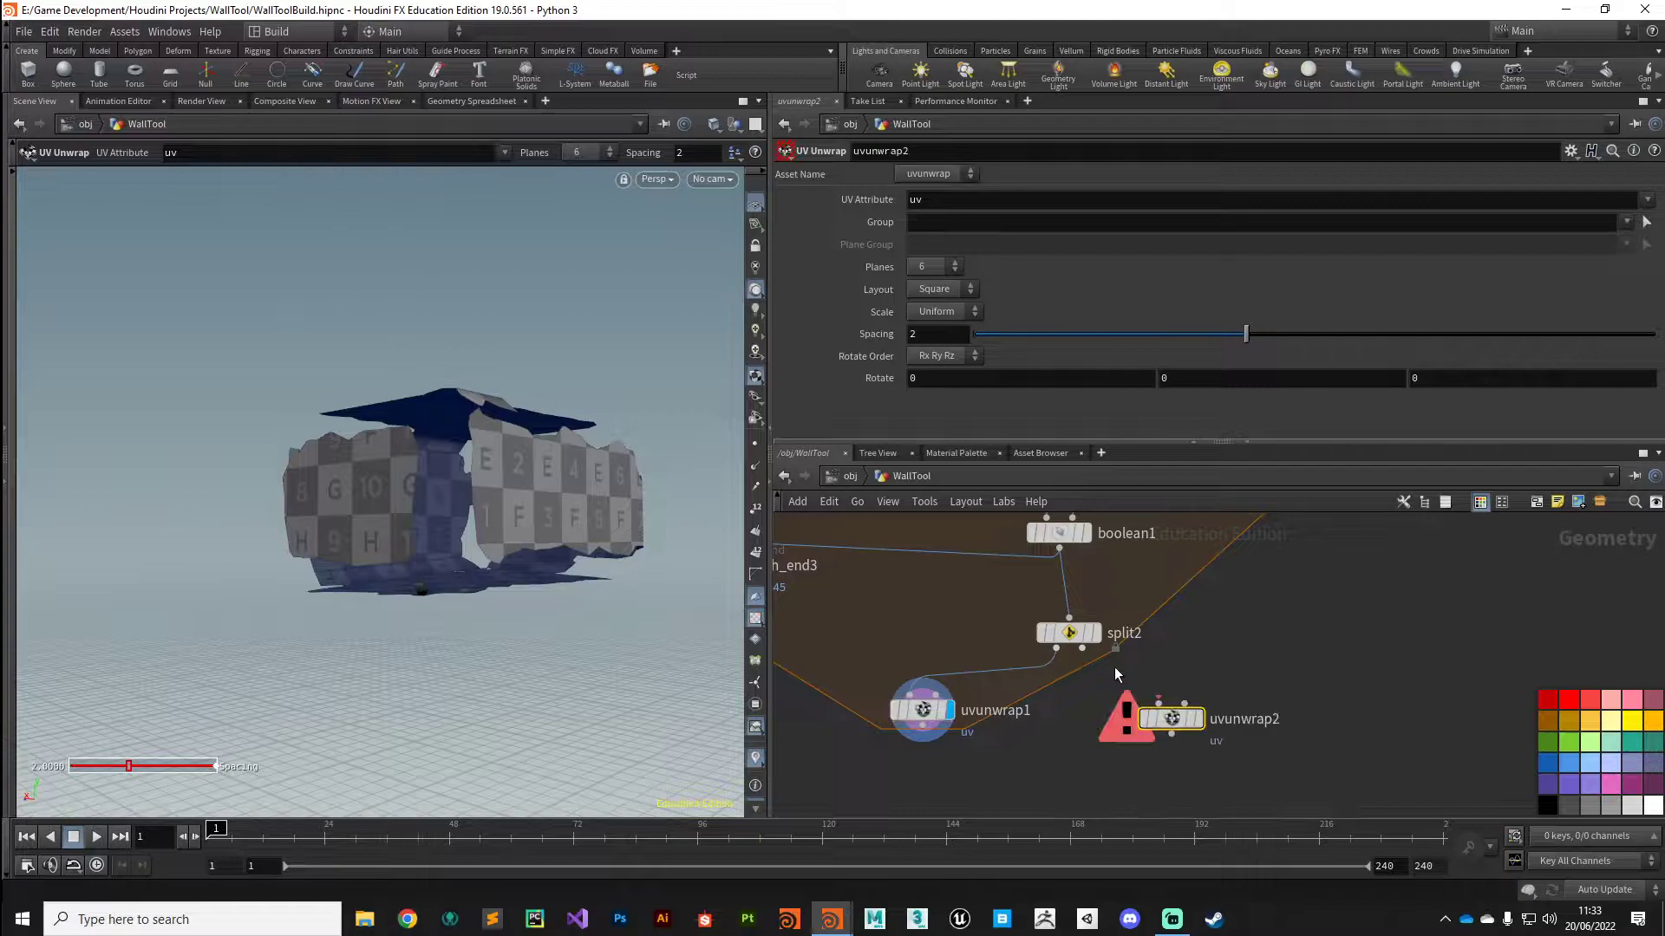
left_click_drag(1082, 649, 1176, 714)
left_click(1198, 718)
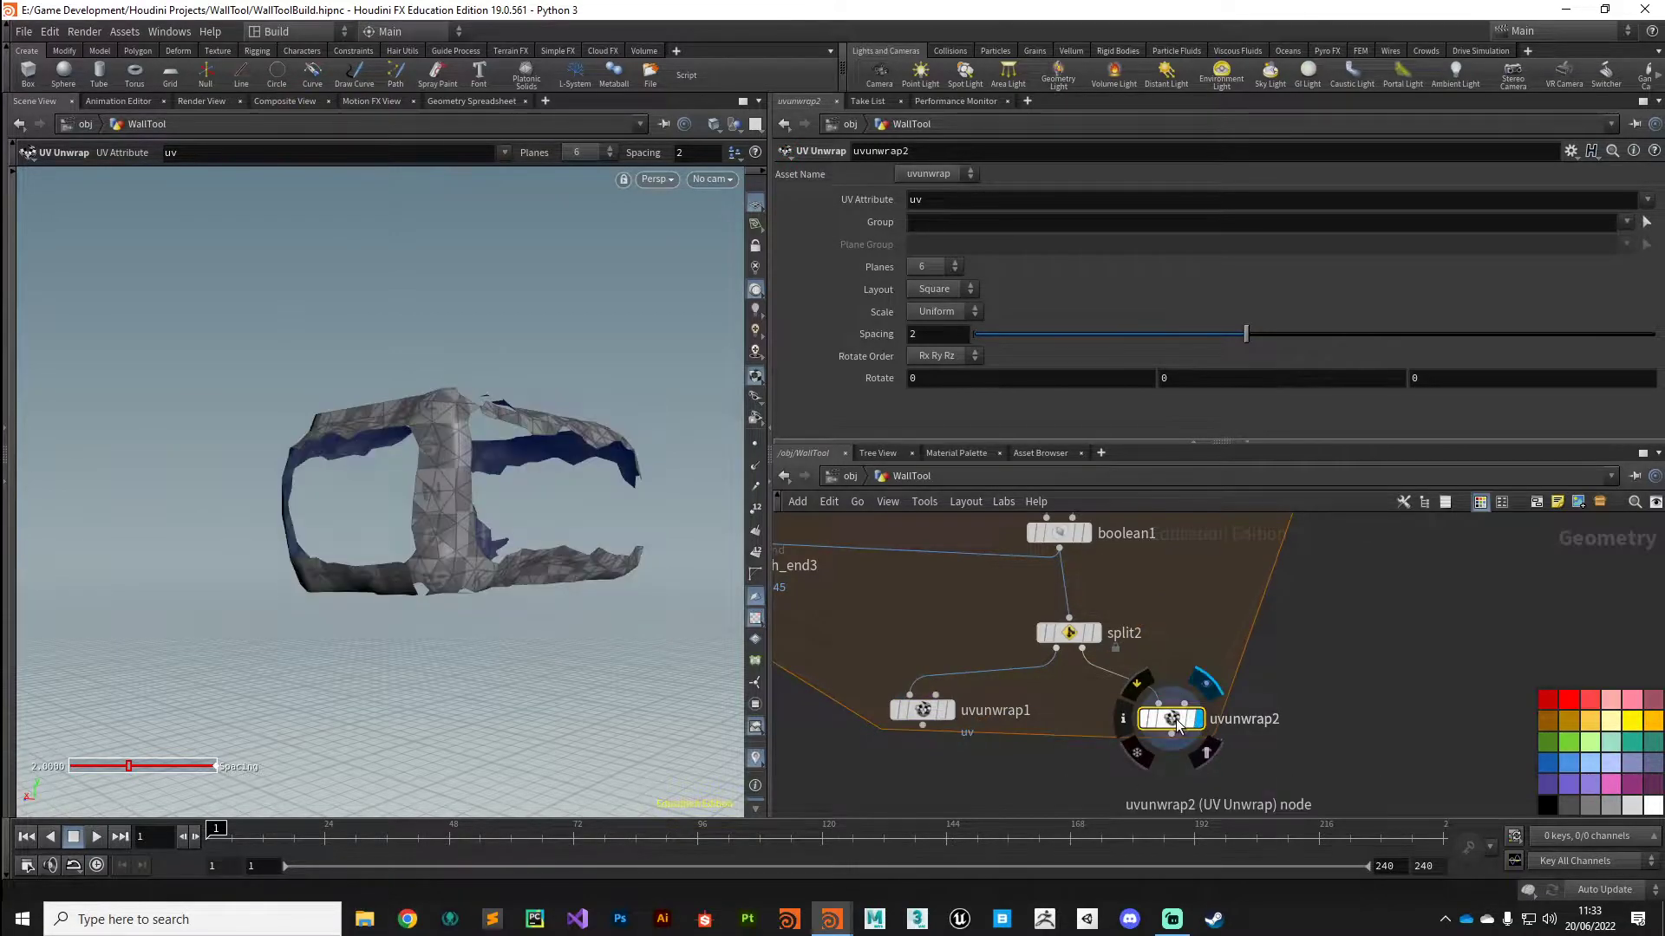
left_click_drag(520, 464, 529, 590)
scroll(383, 569, "up", 5)
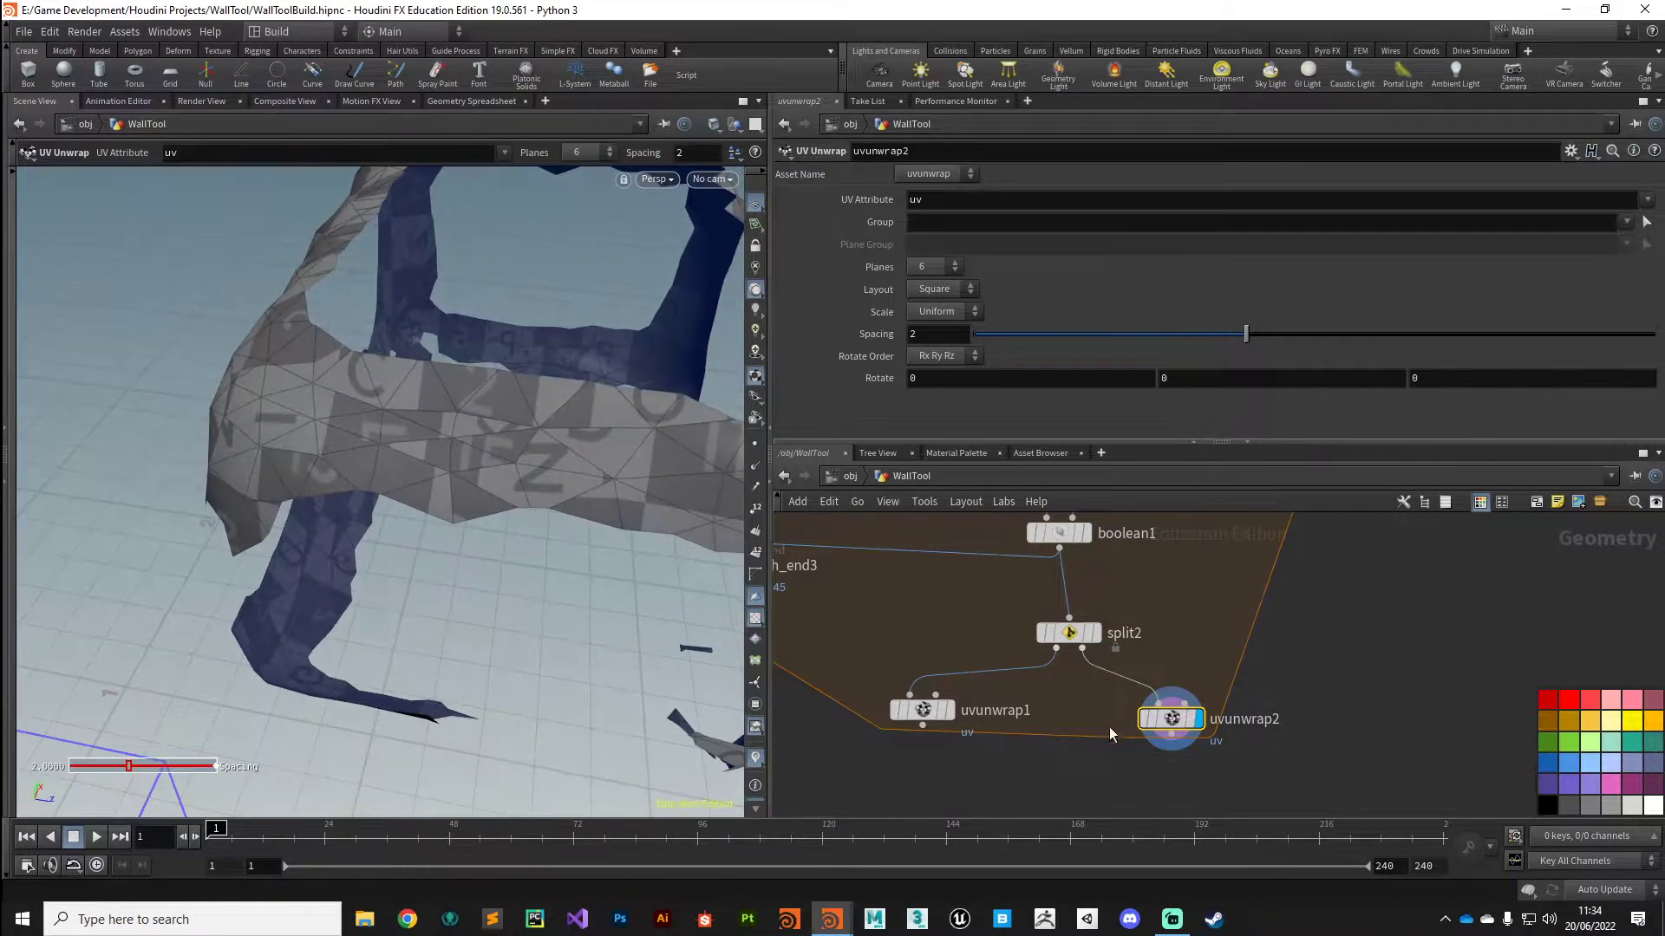
key("Delete")
- Add a UV Flatten node on the Split node's second output, display it, and inspect the edge pieces' UVs
key("Tab")
type("uvunw")
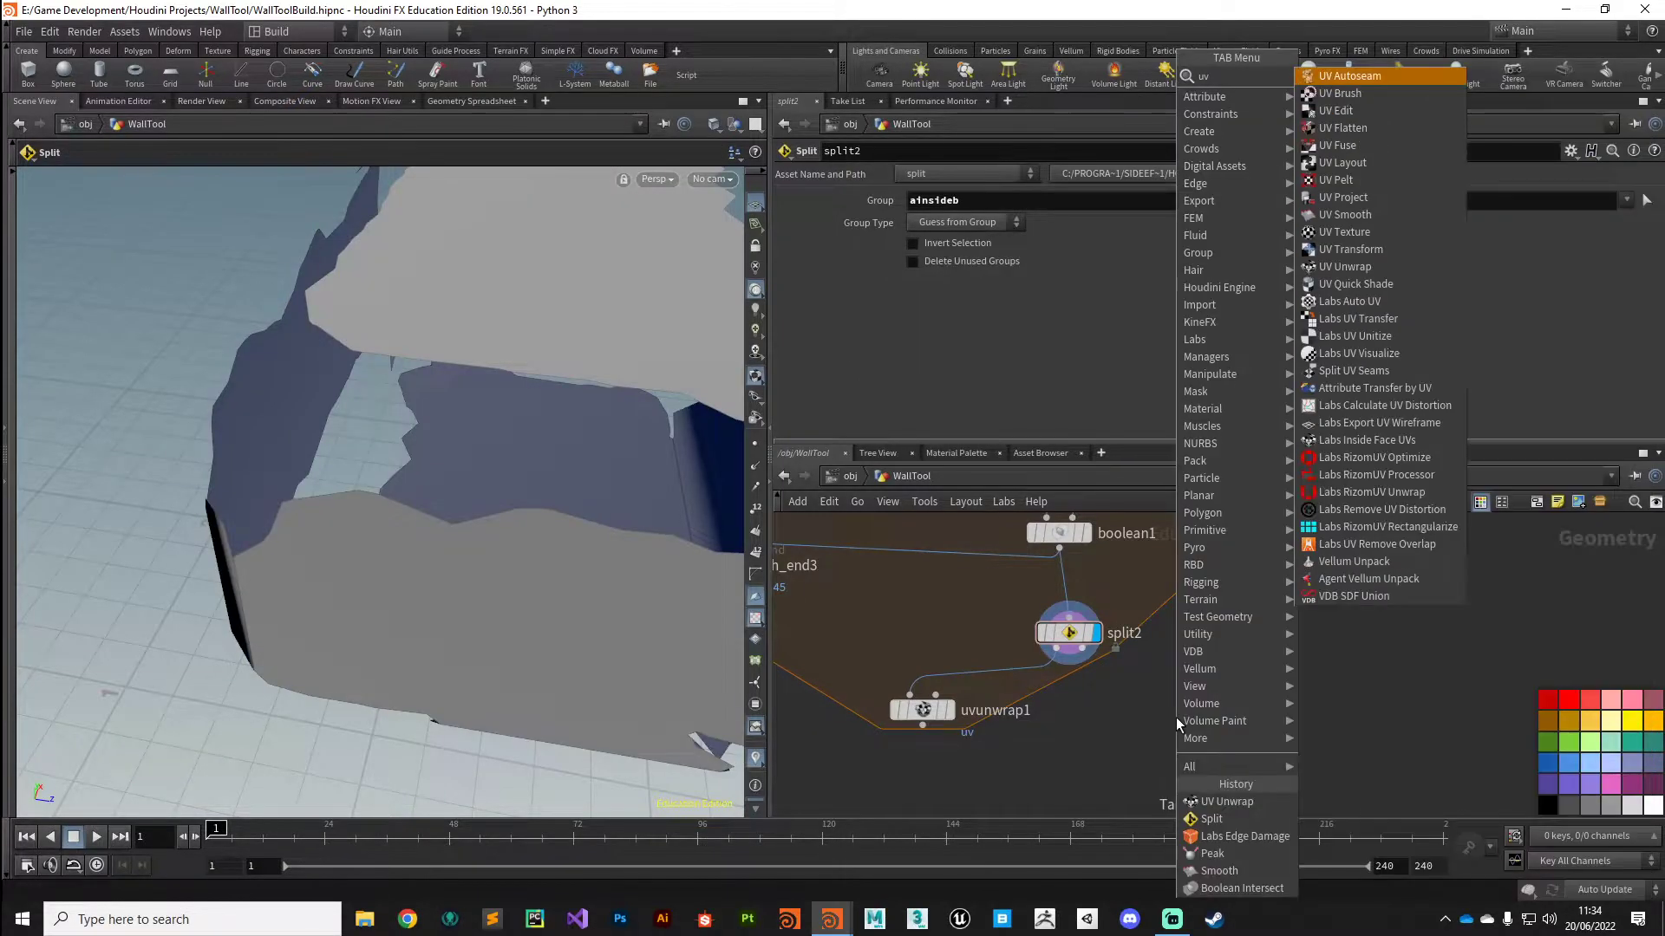
key("Return")
left_click(1176, 716)
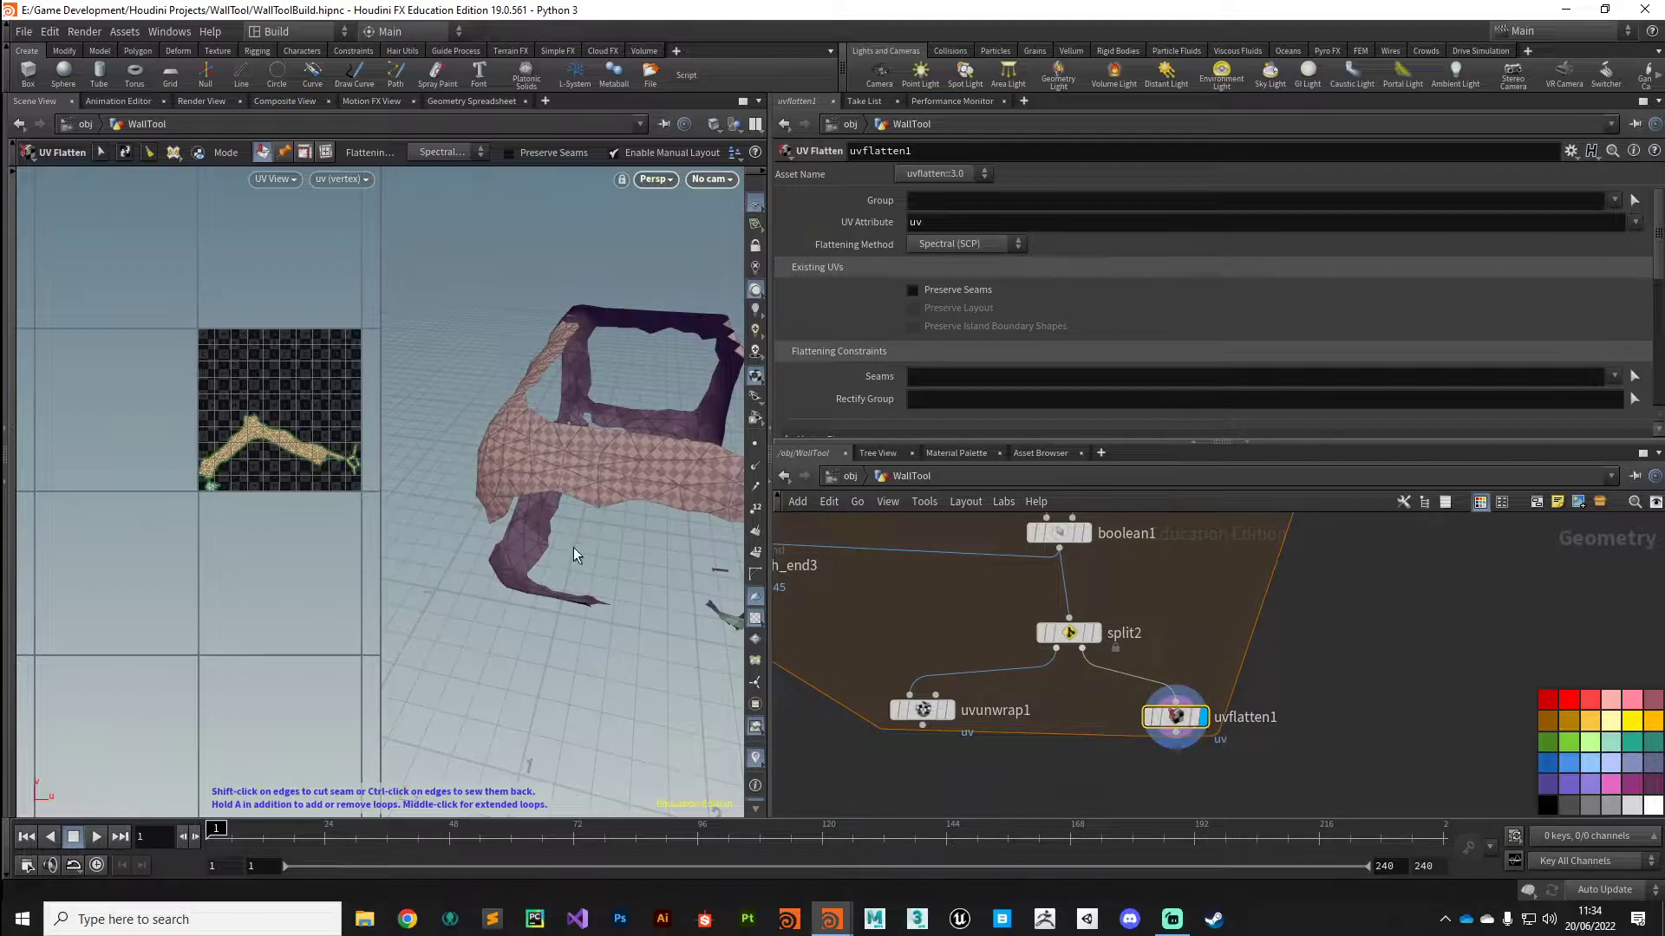
left_click_drag(537, 514, 411, 612, "alt")
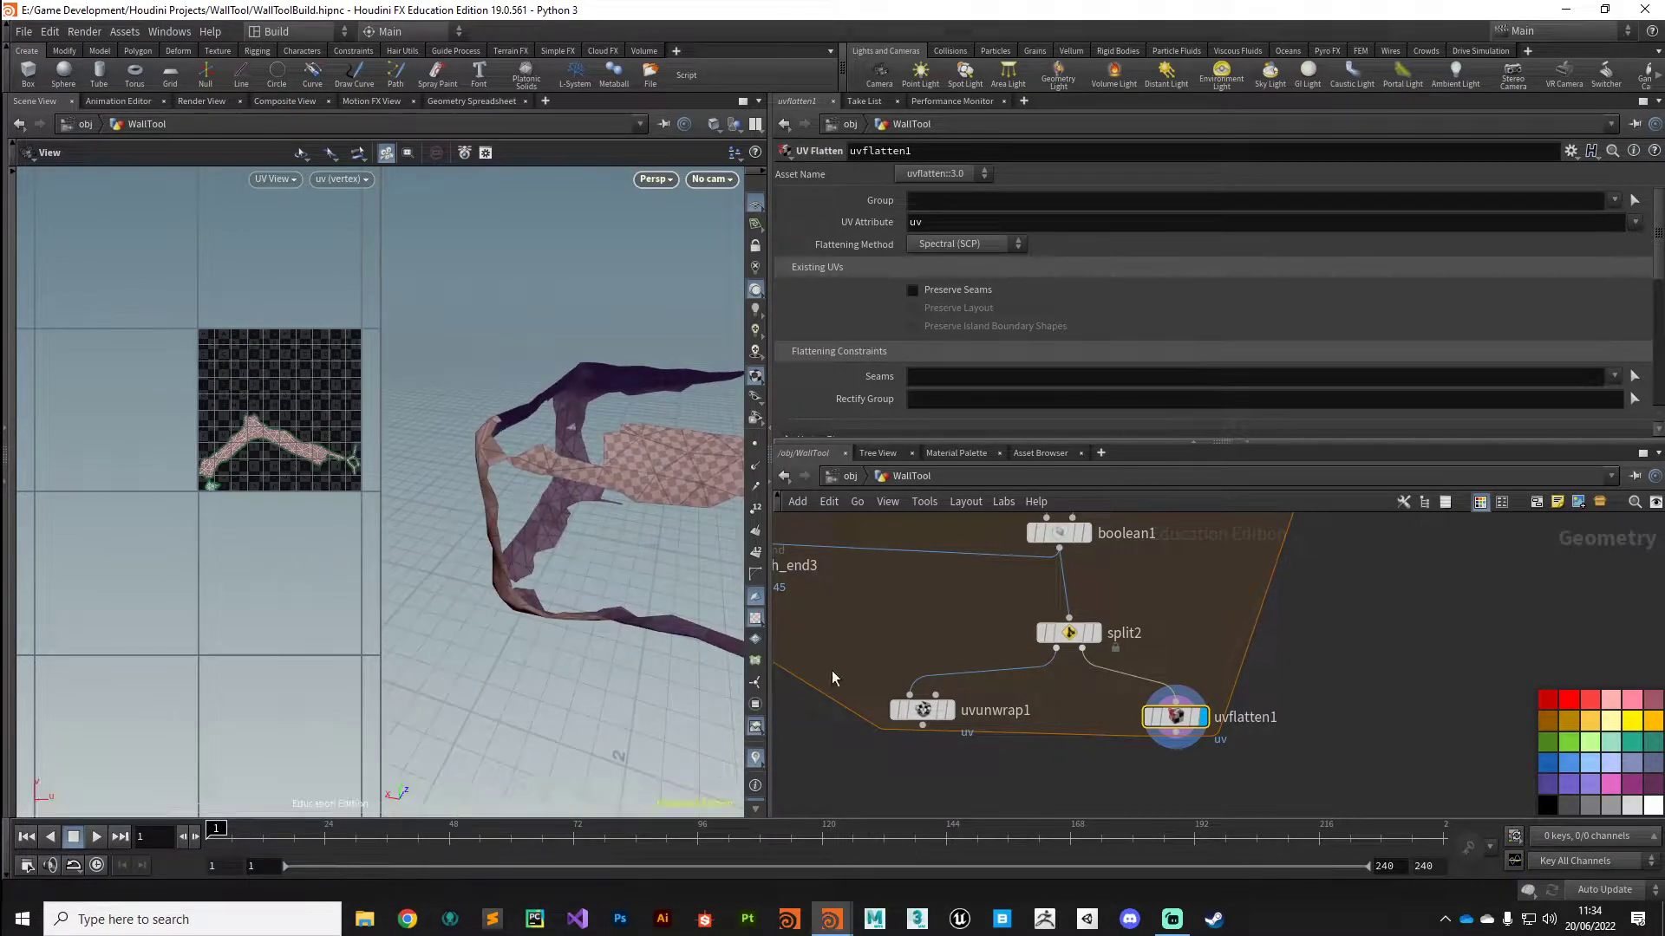
left_click_drag(922, 718, 916, 720)
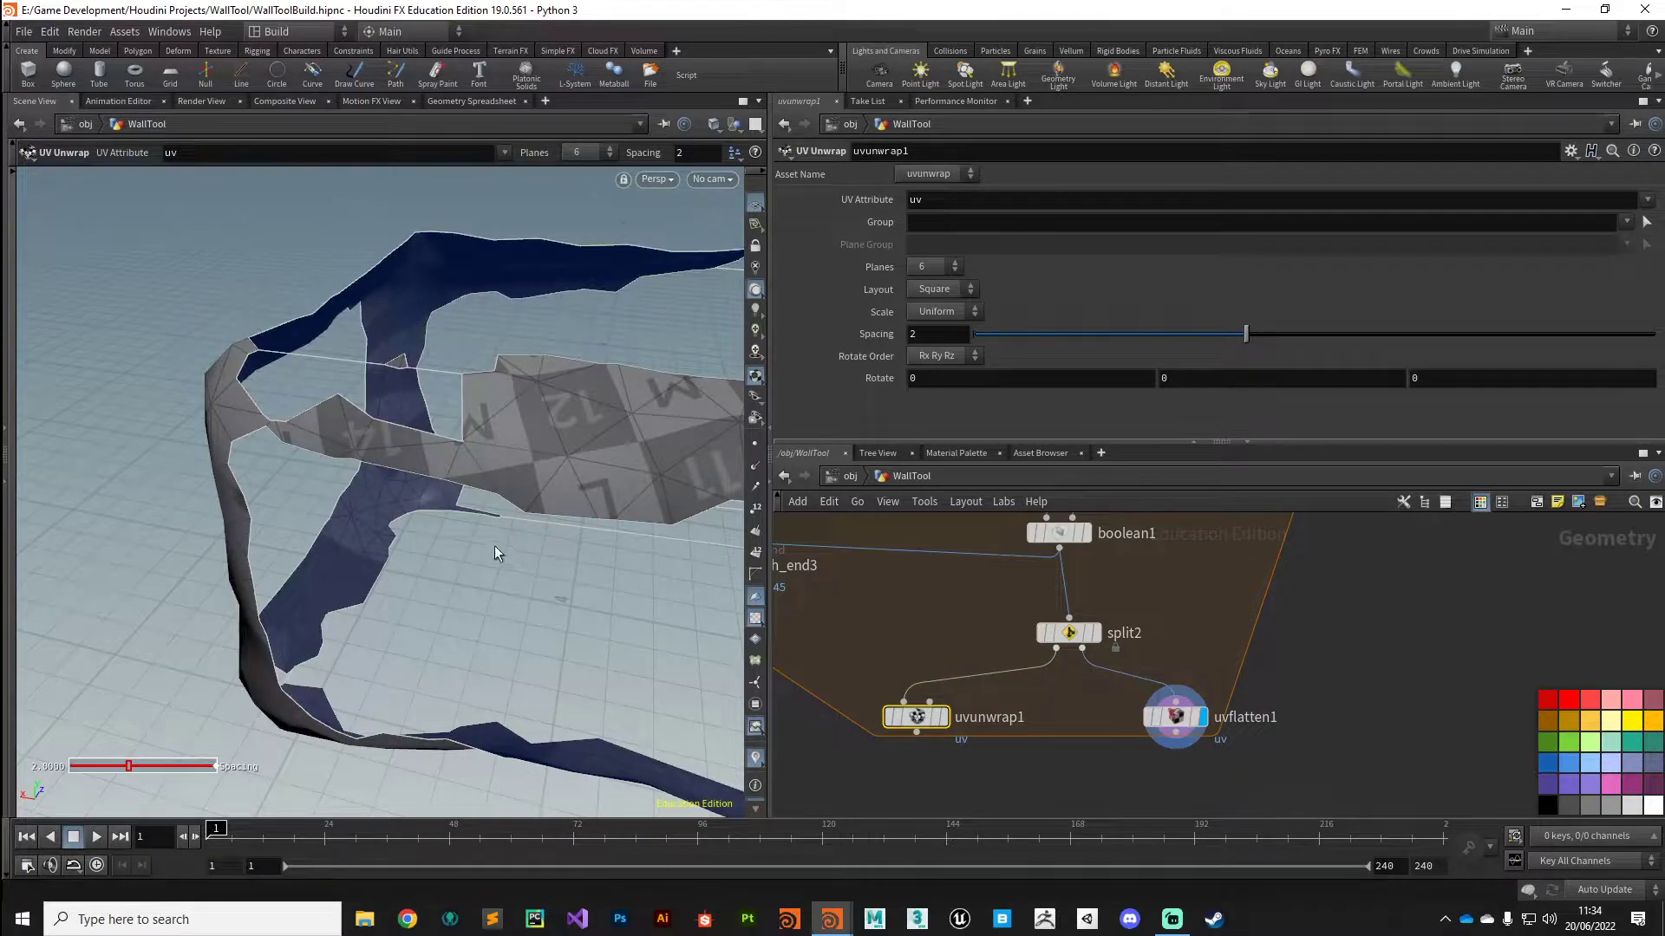
right_click_drag(494, 544, 539, 591, "alt")
left_click_drag(538, 590, 452, 584, "alt")
left_click_drag(657, 683, 541, 665, "alt")
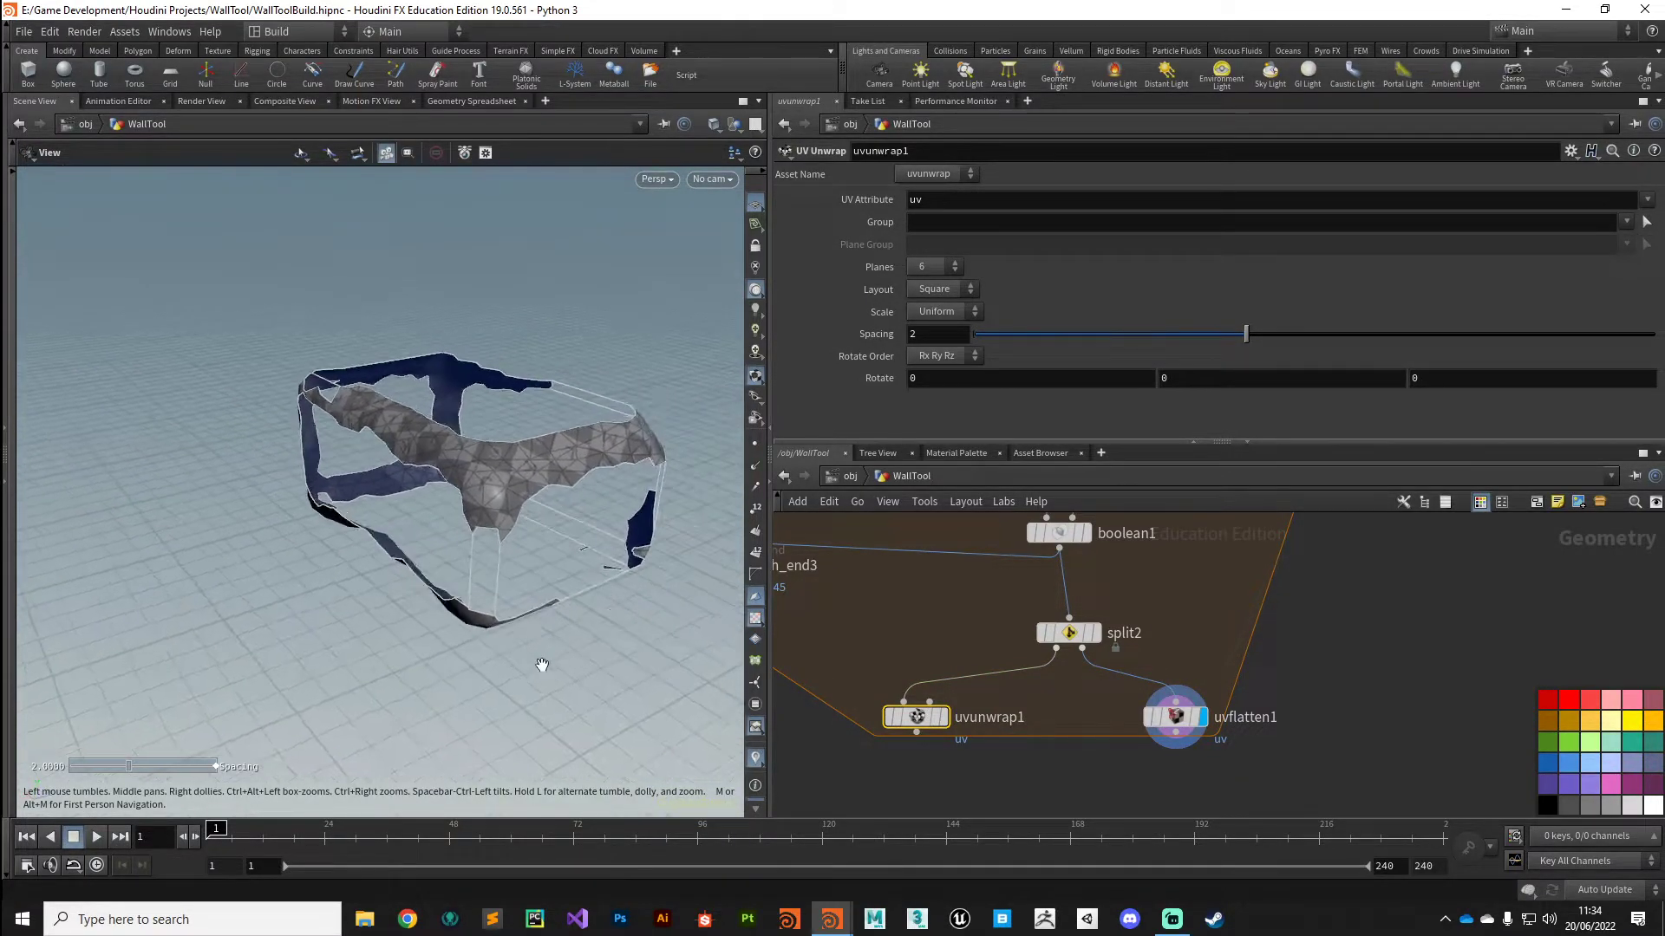
- Add a Color node below uvflatten1, connected to its output, and display it
middle_click_drag(1101, 781, 1031, 668)
left_click_drag(1106, 606, 1104, 597)
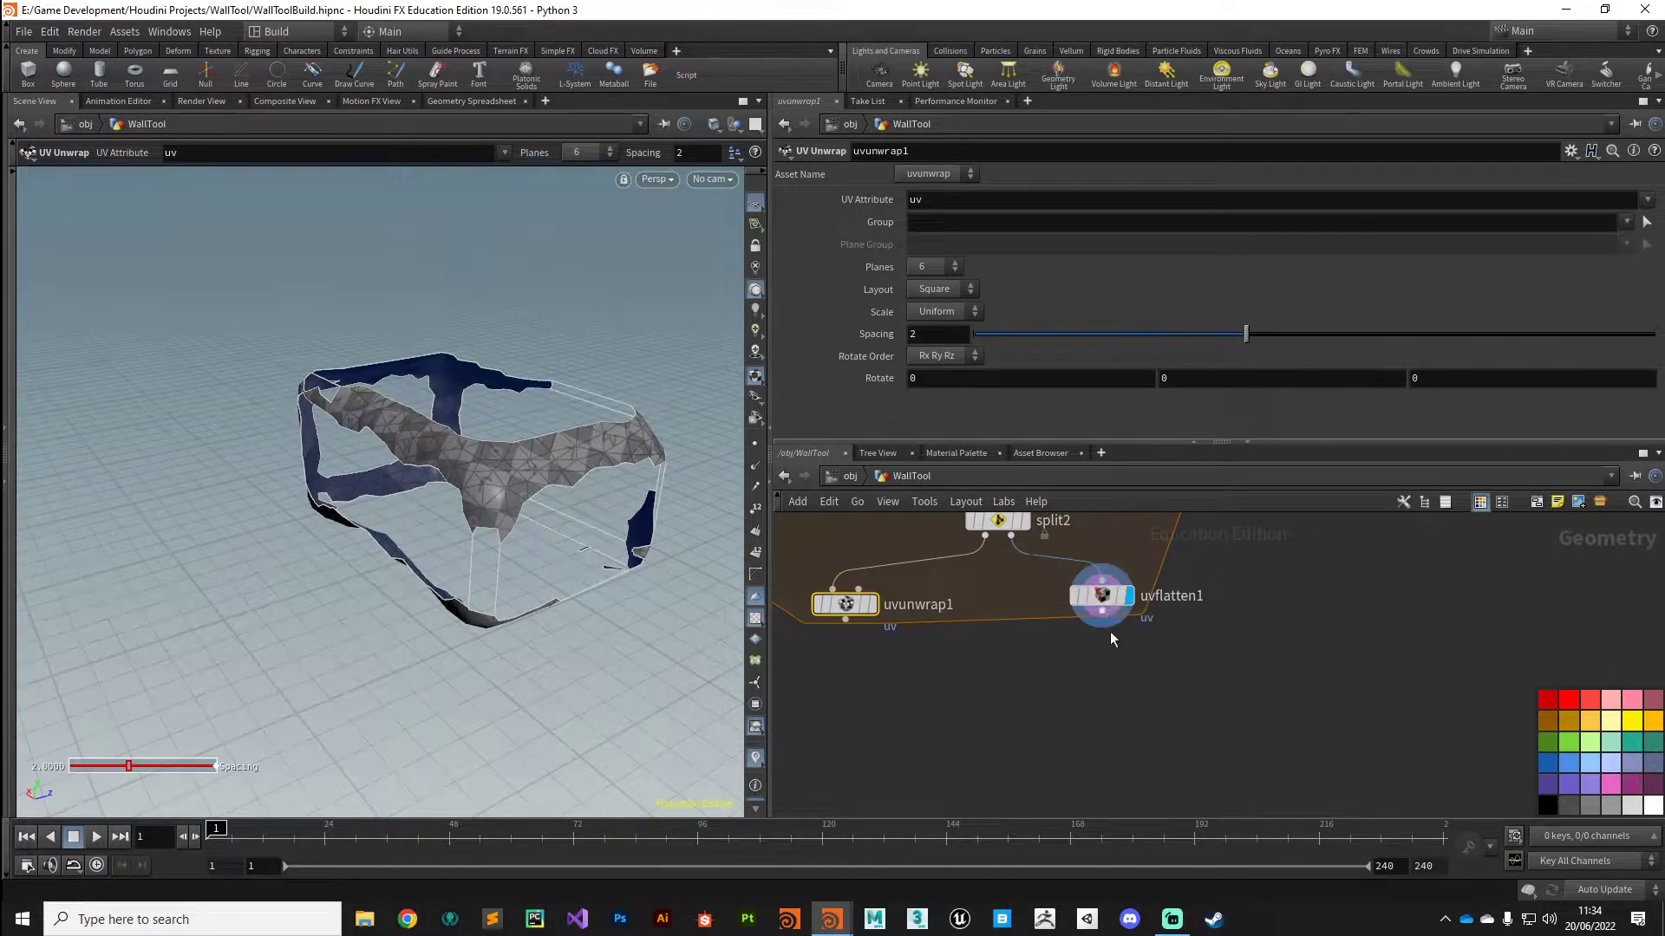
key("Tab")
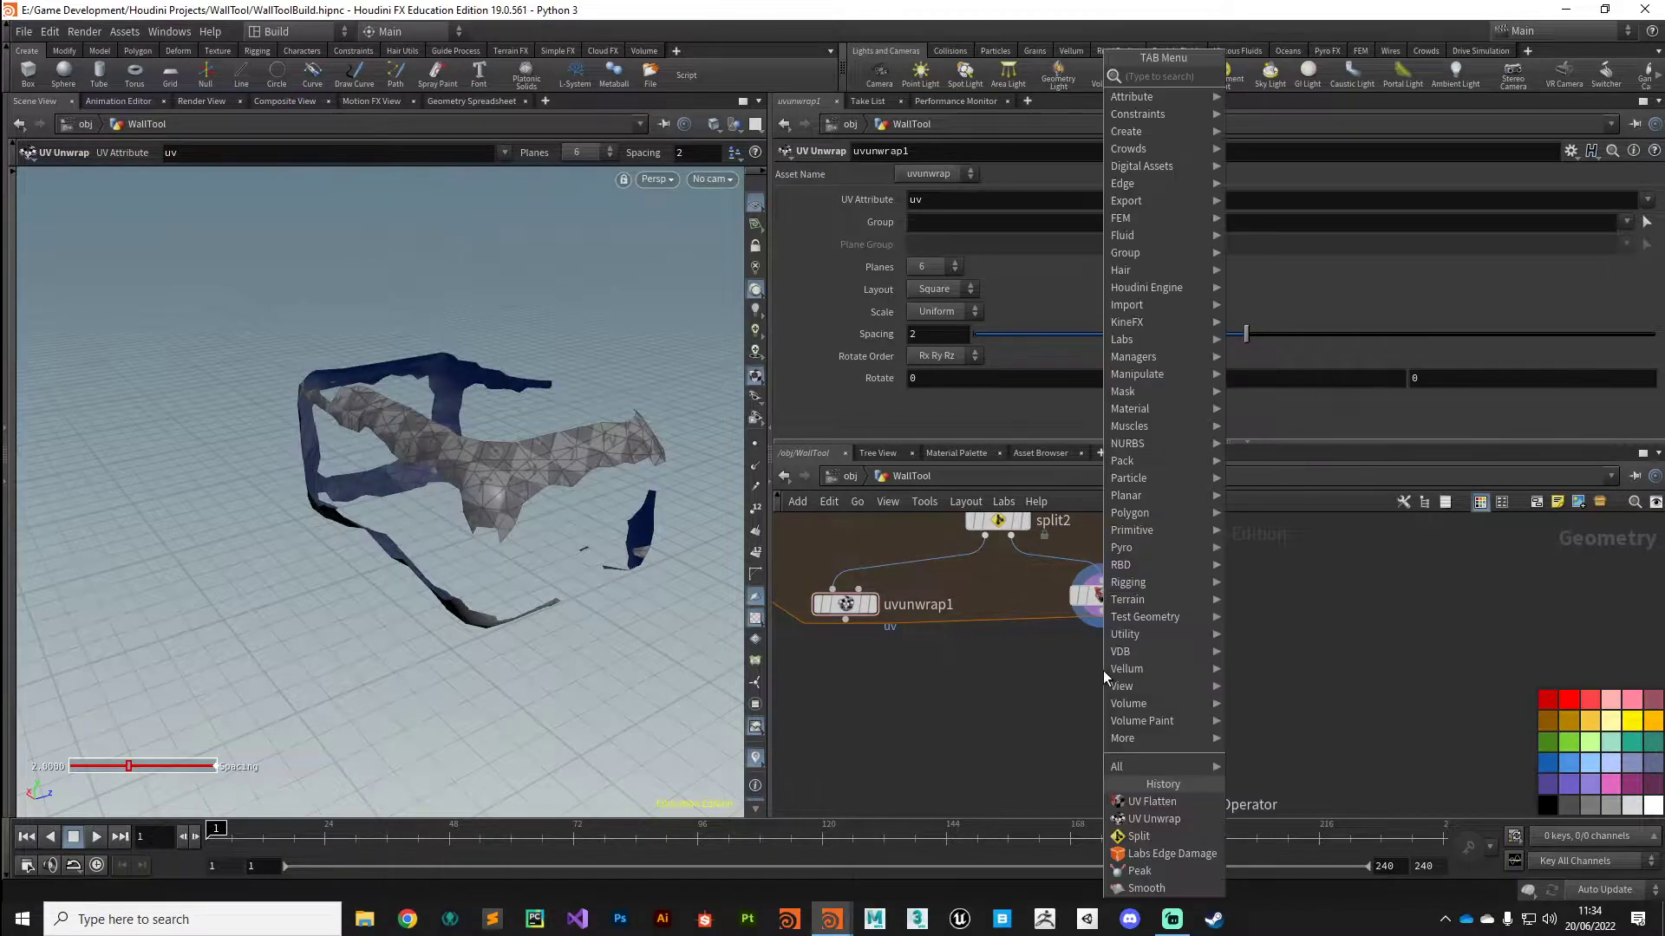
type("colo")
key("Return")
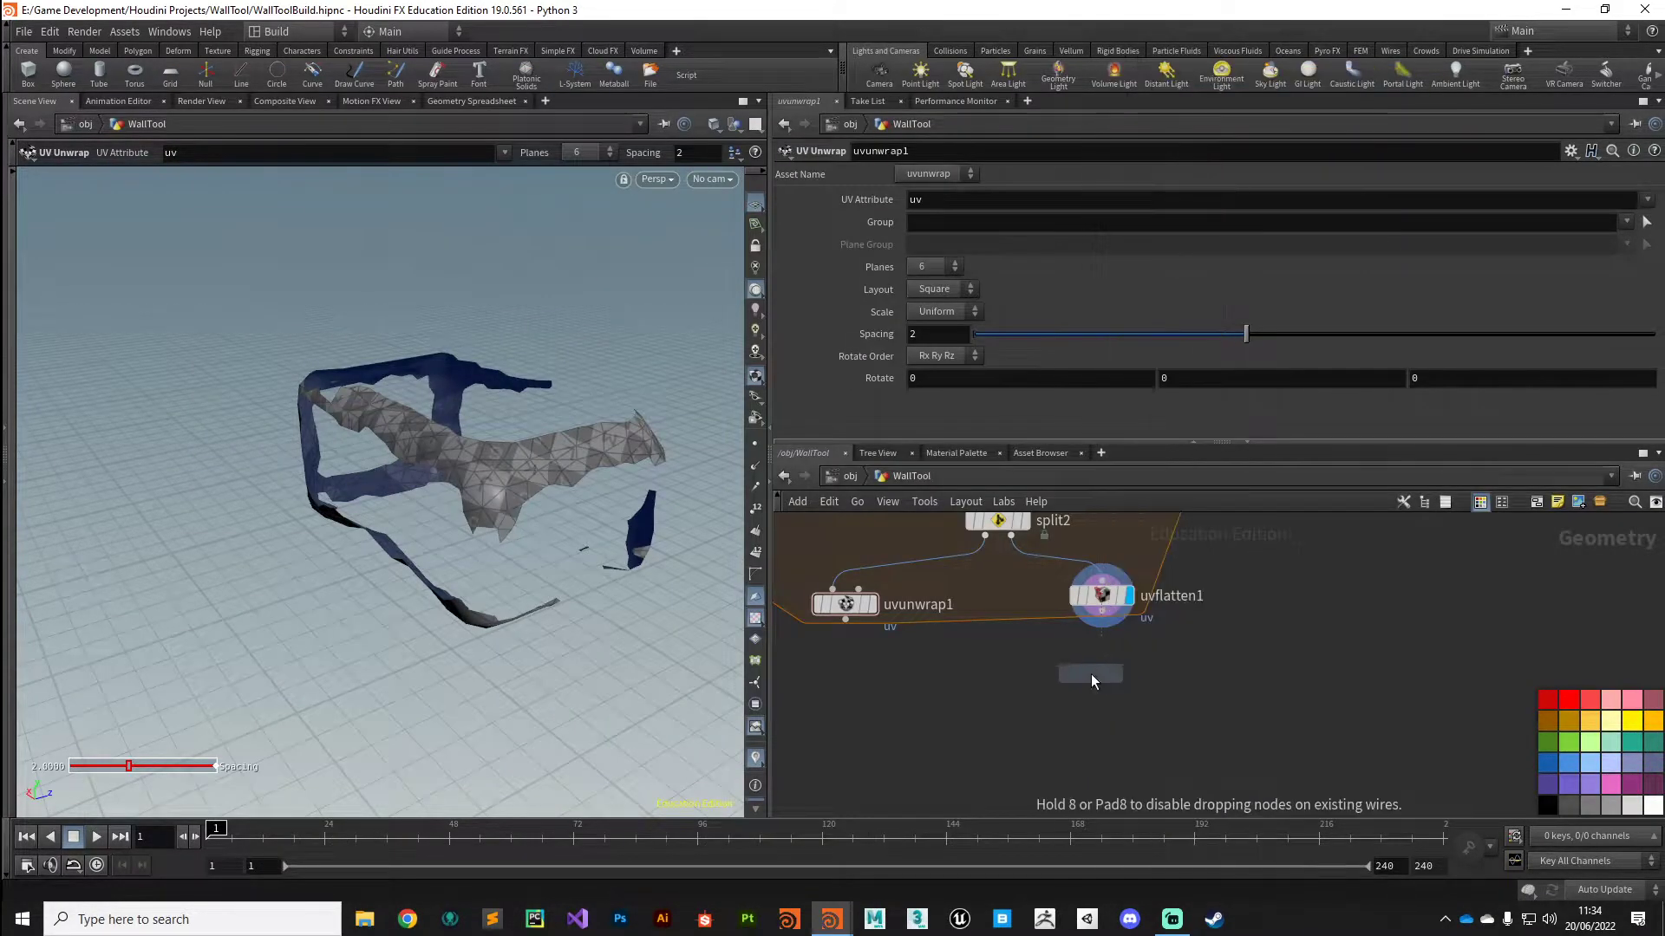
left_click(1099, 675)
left_click(1127, 678)
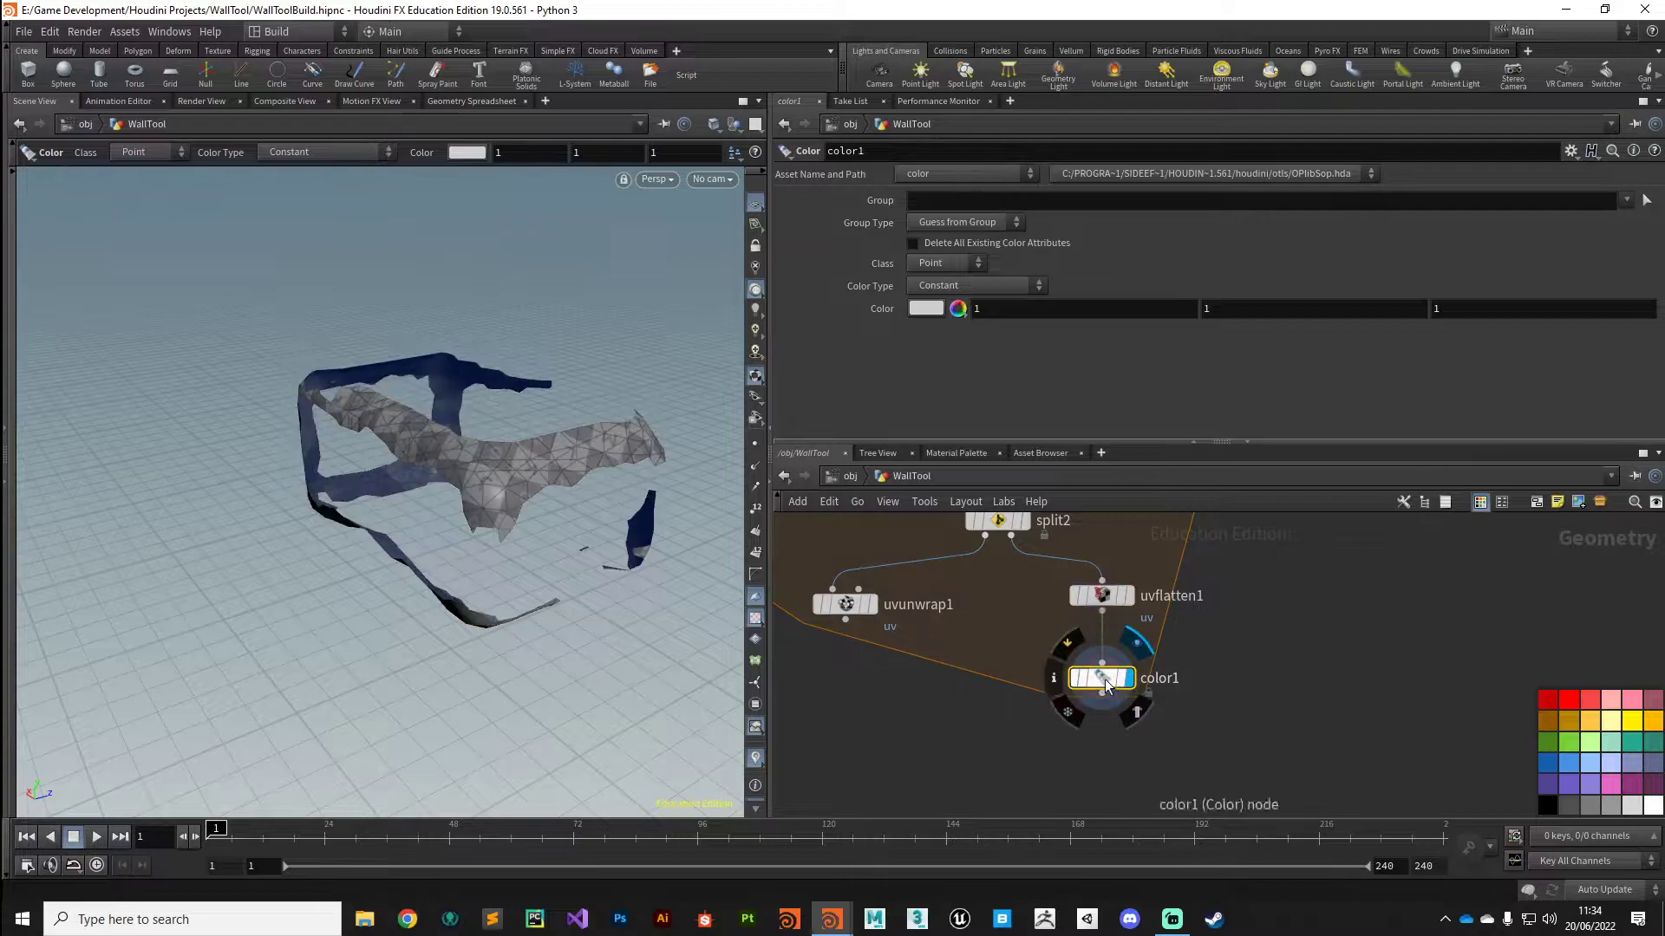
- Set the Color node's class to Primitive and its color to dark grey, 0.1 in all three channels
left_click(935, 303)
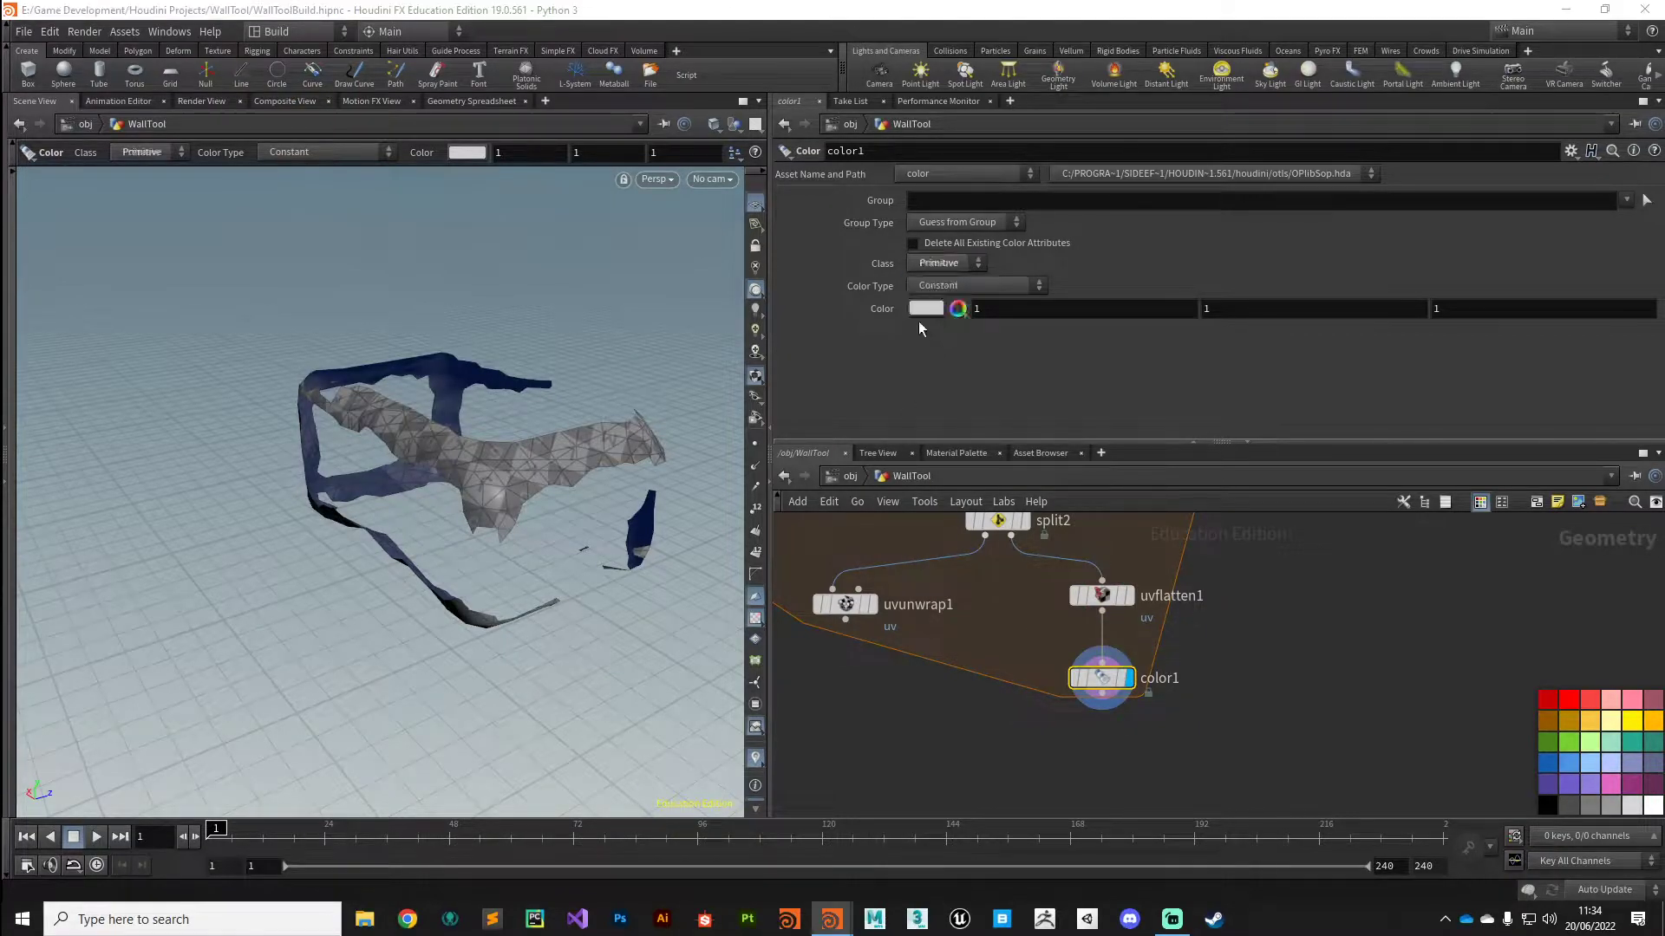
left_click(932, 309)
left_click(990, 290)
left_click(1001, 285)
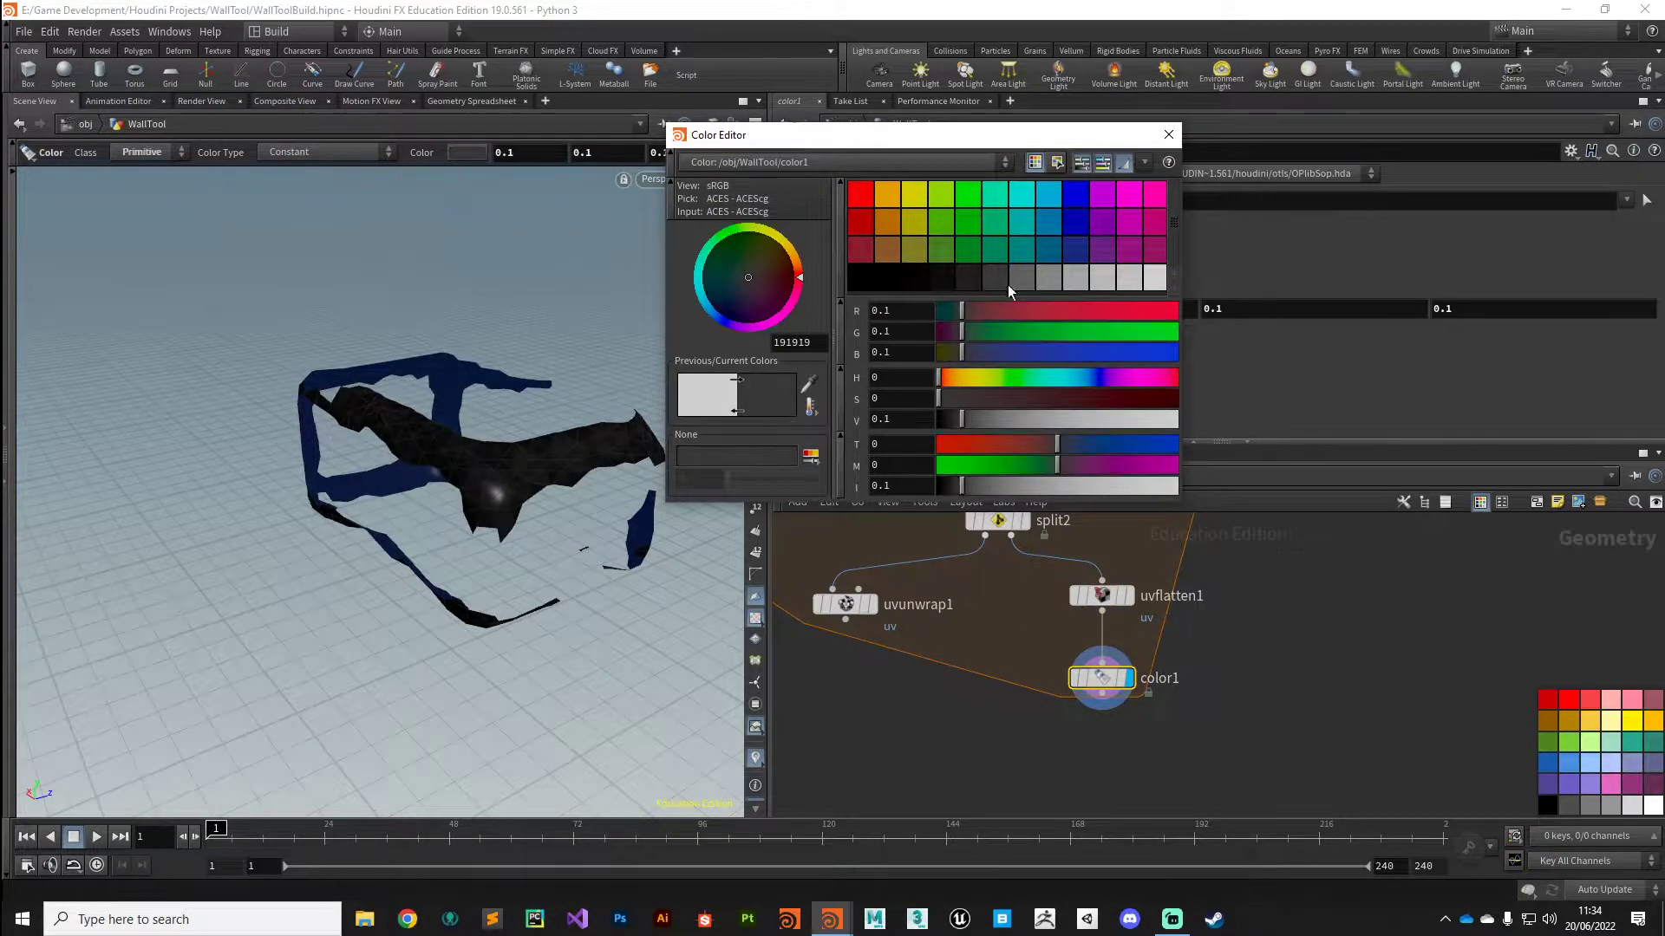
left_click(1011, 277)
left_click(1005, 282)
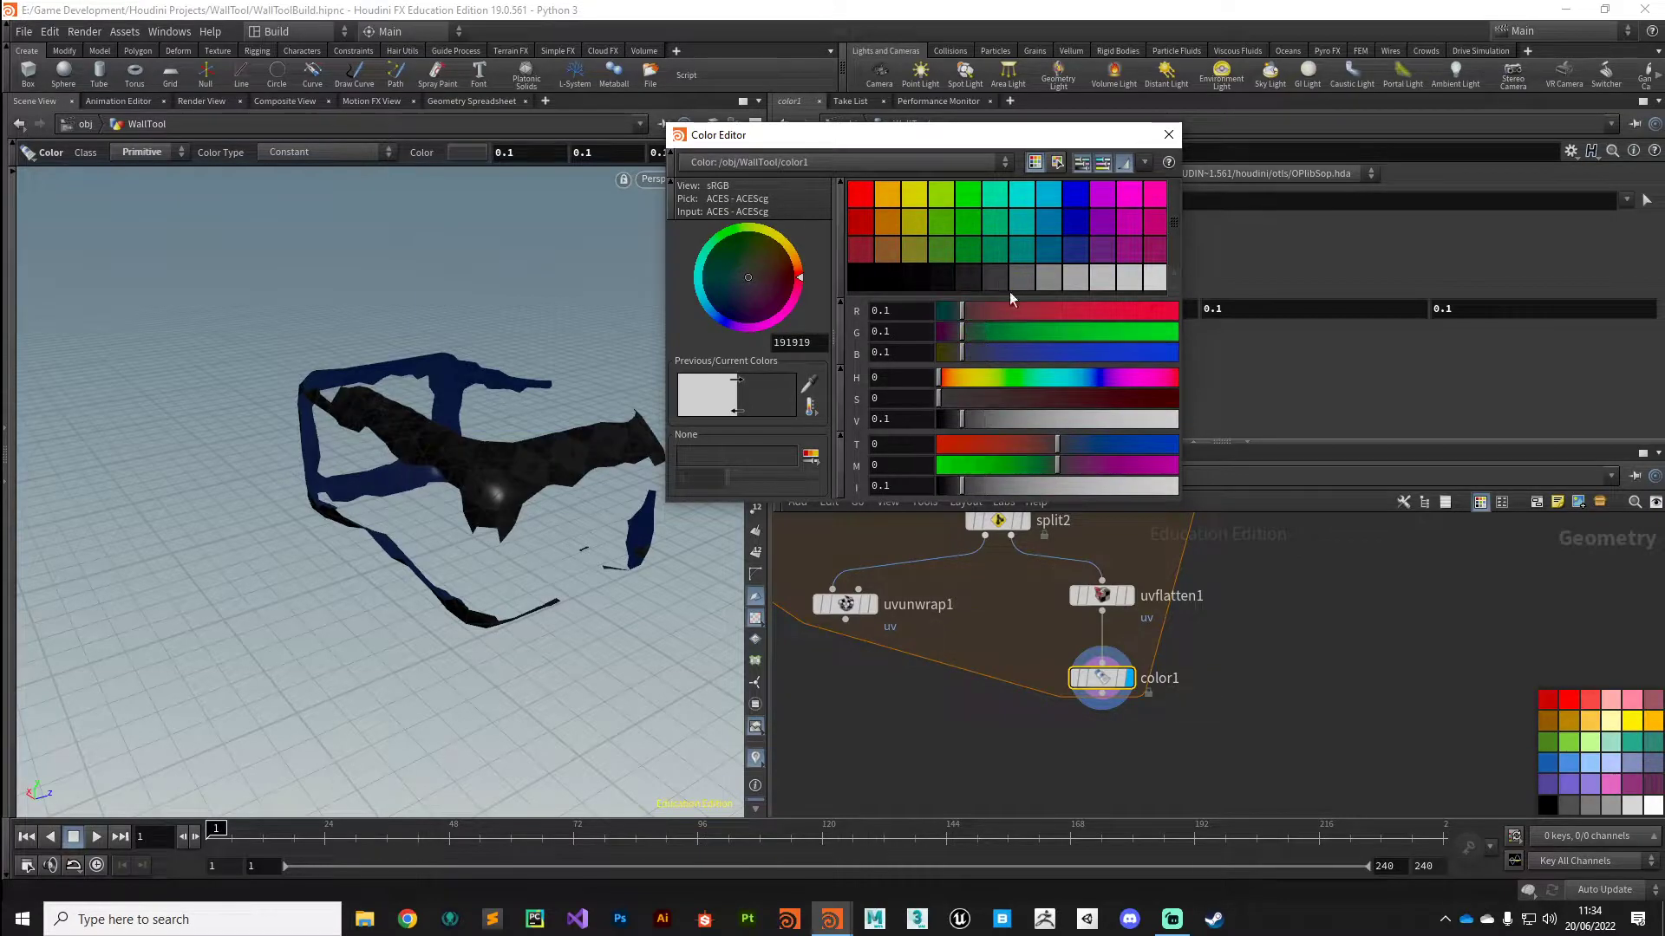
left_click(1167, 137)
- Rename the color1 node to color_BrickChip and give the node a light yellow color in the network
left_click_drag(1099, 679, 1100, 665)
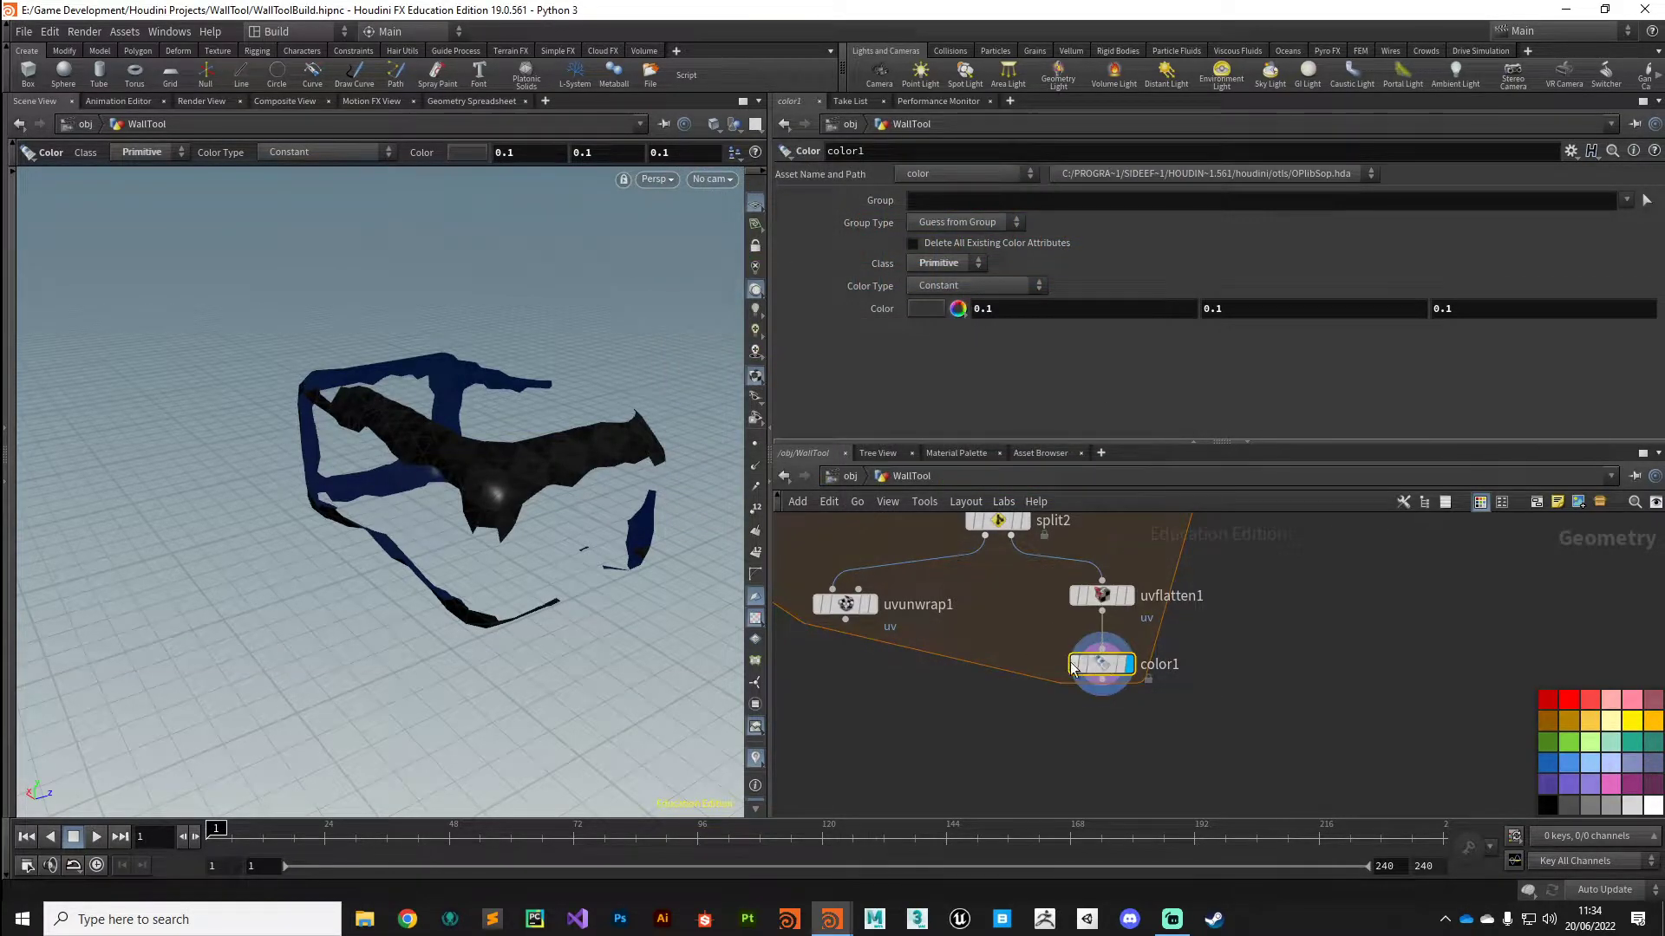
mouse_move(1095, 666)
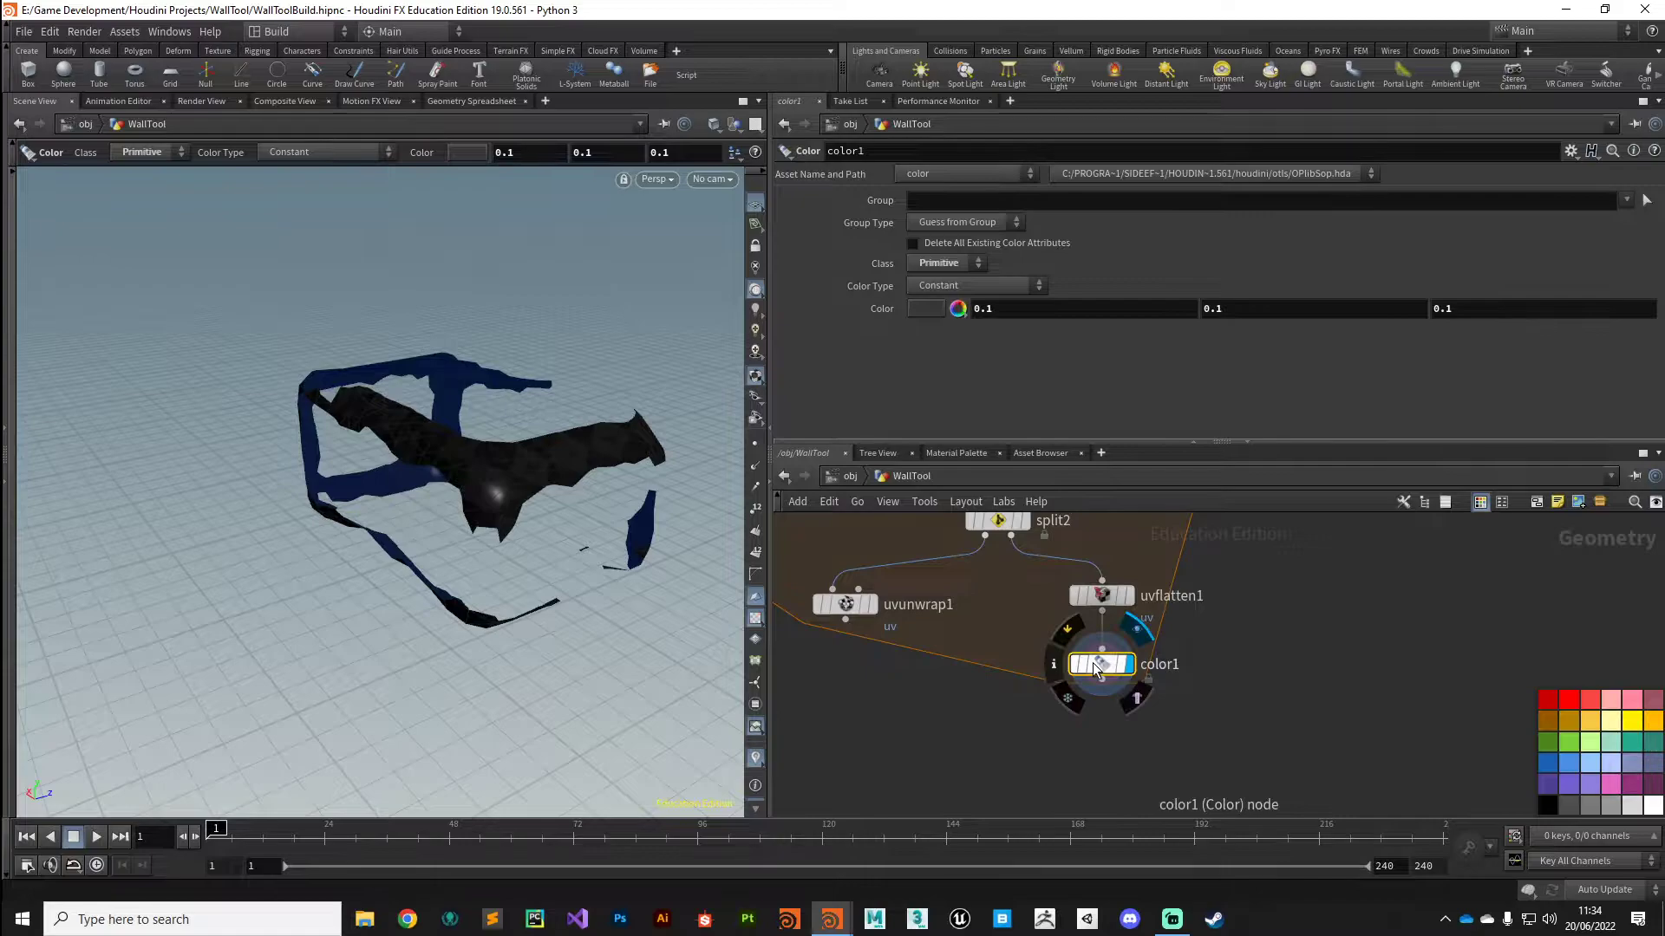
double_click(1164, 668)
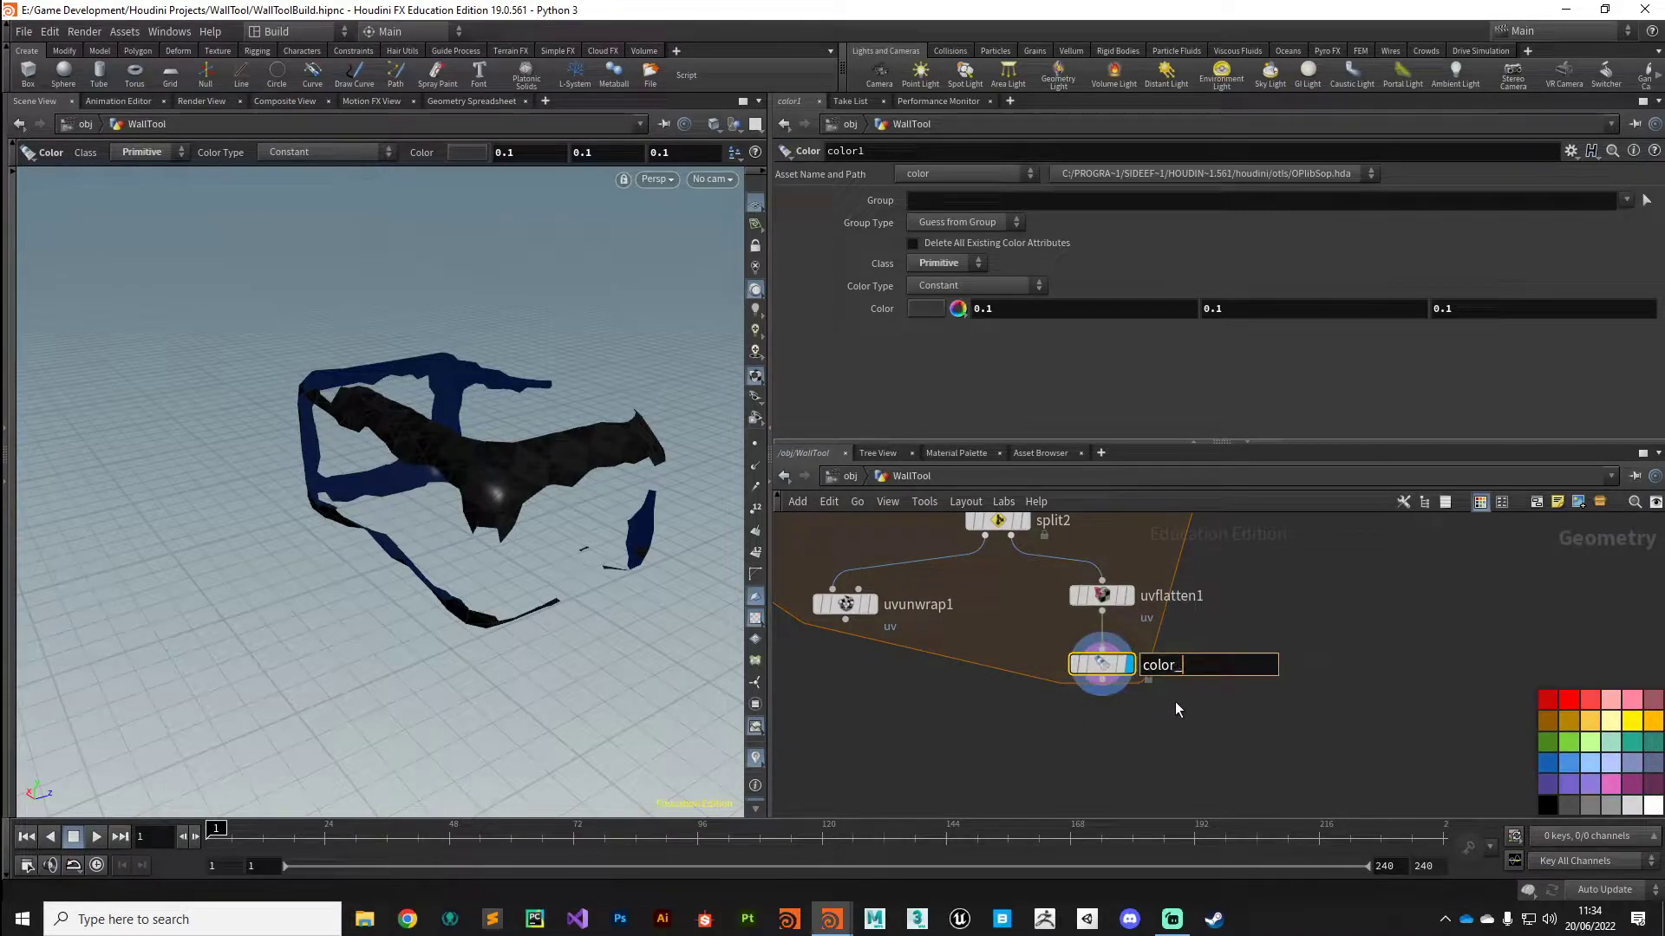
type("color_BrickChip")
key("Return")
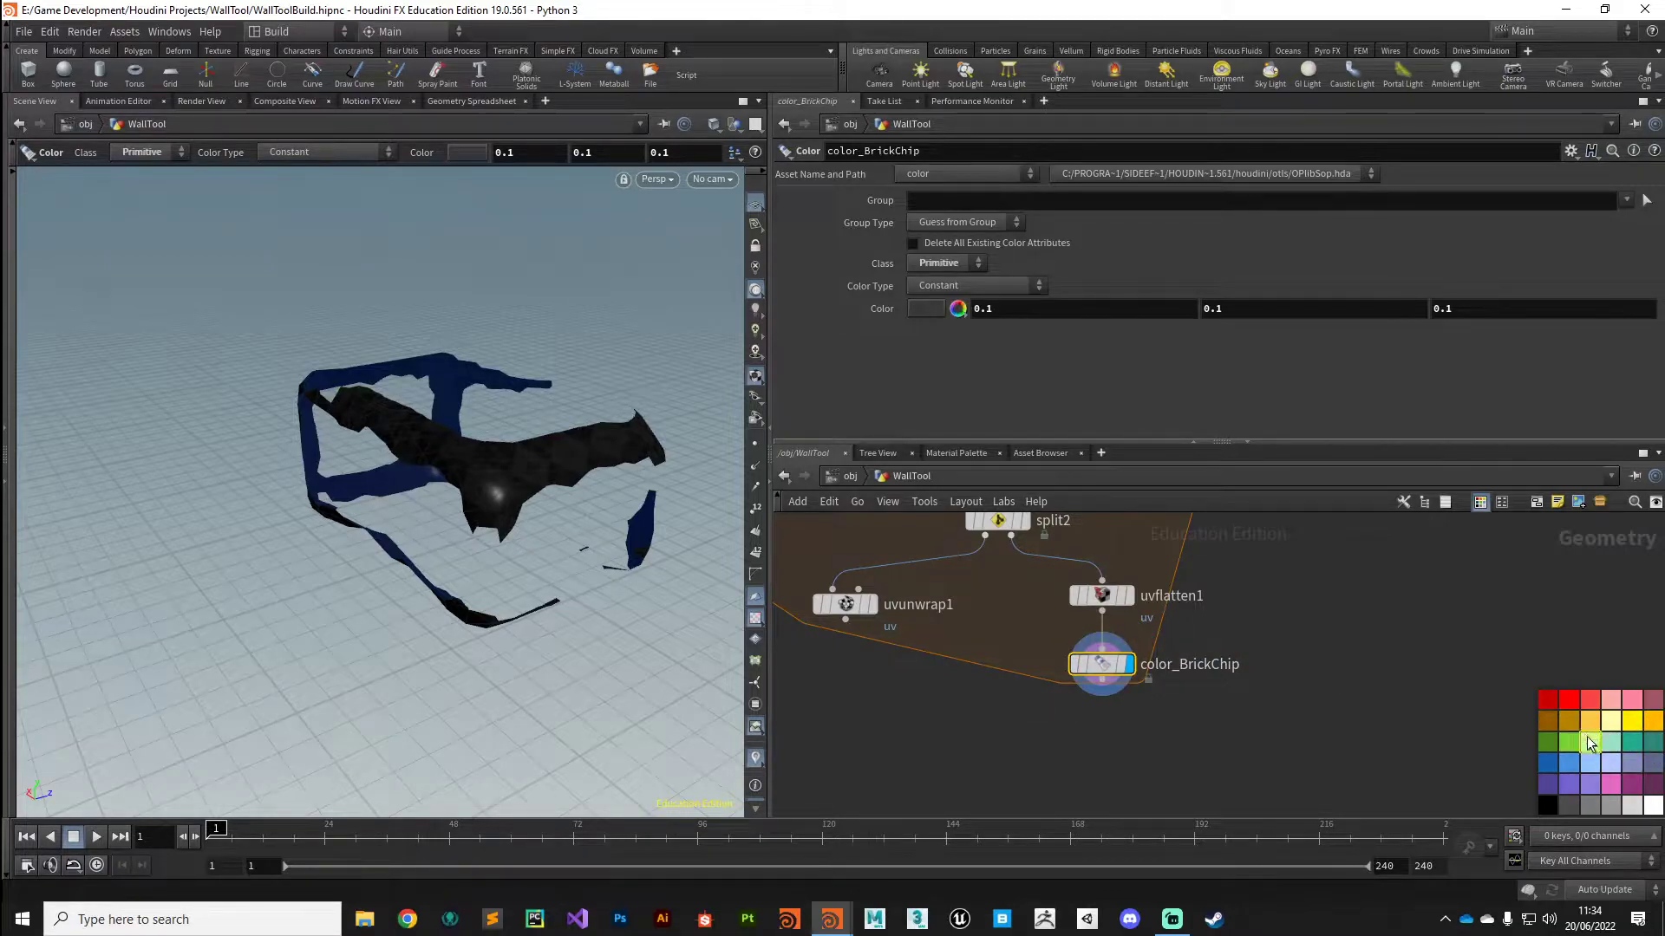
left_click(1610, 725)
- Add a Merge node below the two branches, connect color_BrickChip and uvunwrap1 into it, and display it
left_click(843, 604)
key("Tab")
type("merge")
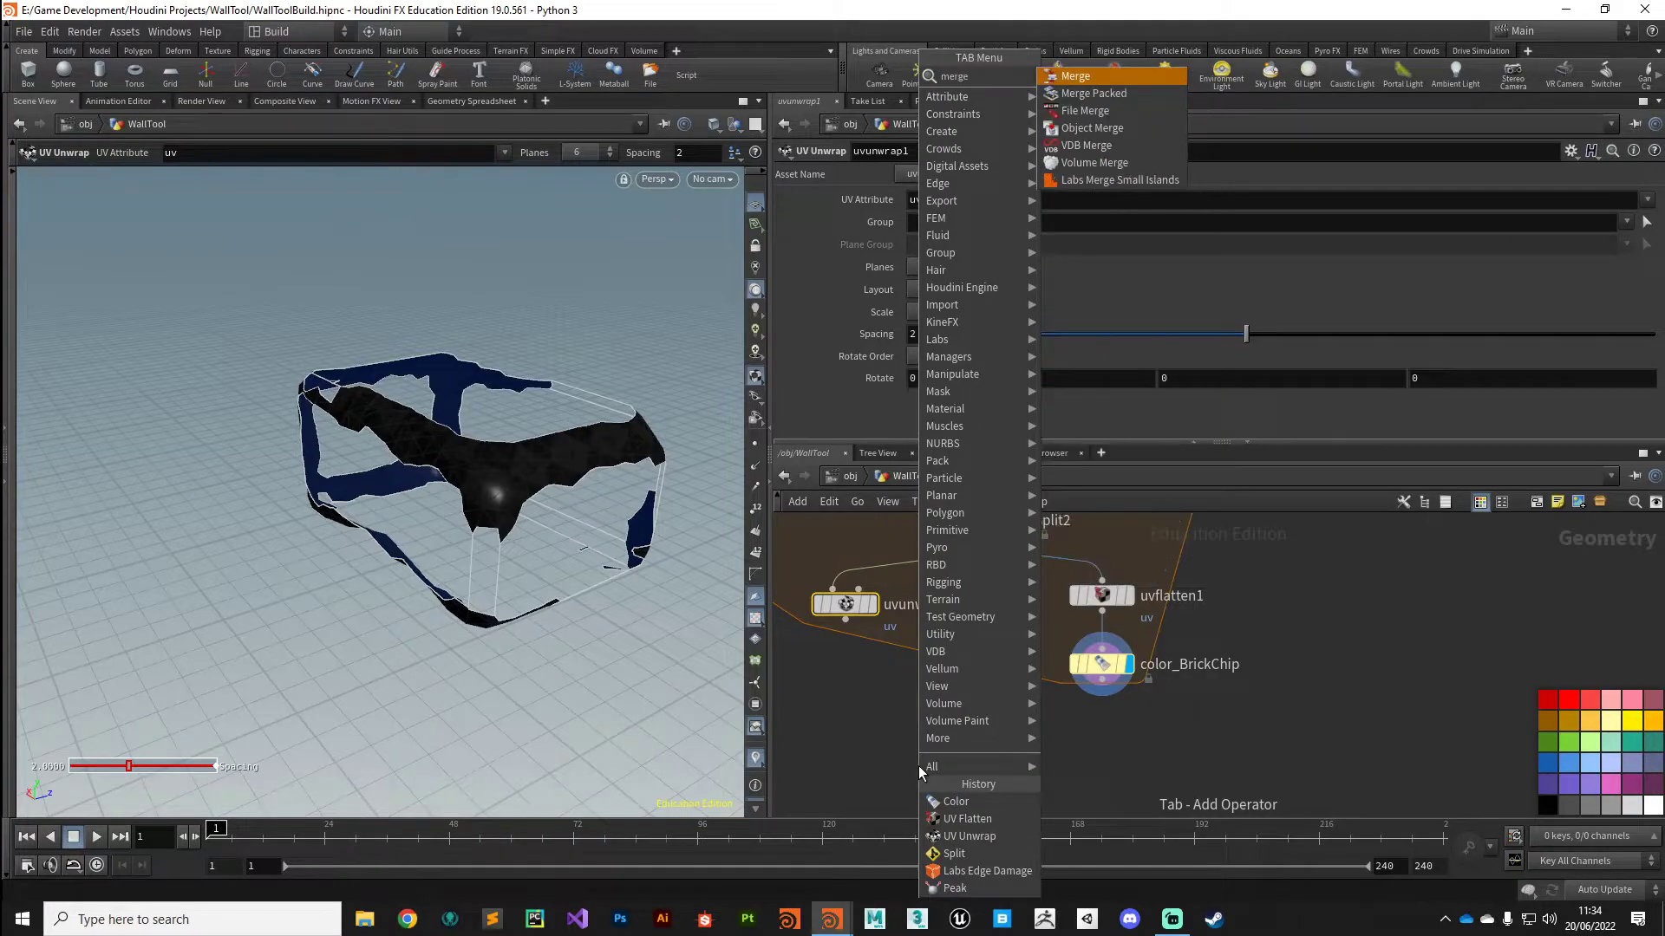
key("Return")
left_click(976, 764)
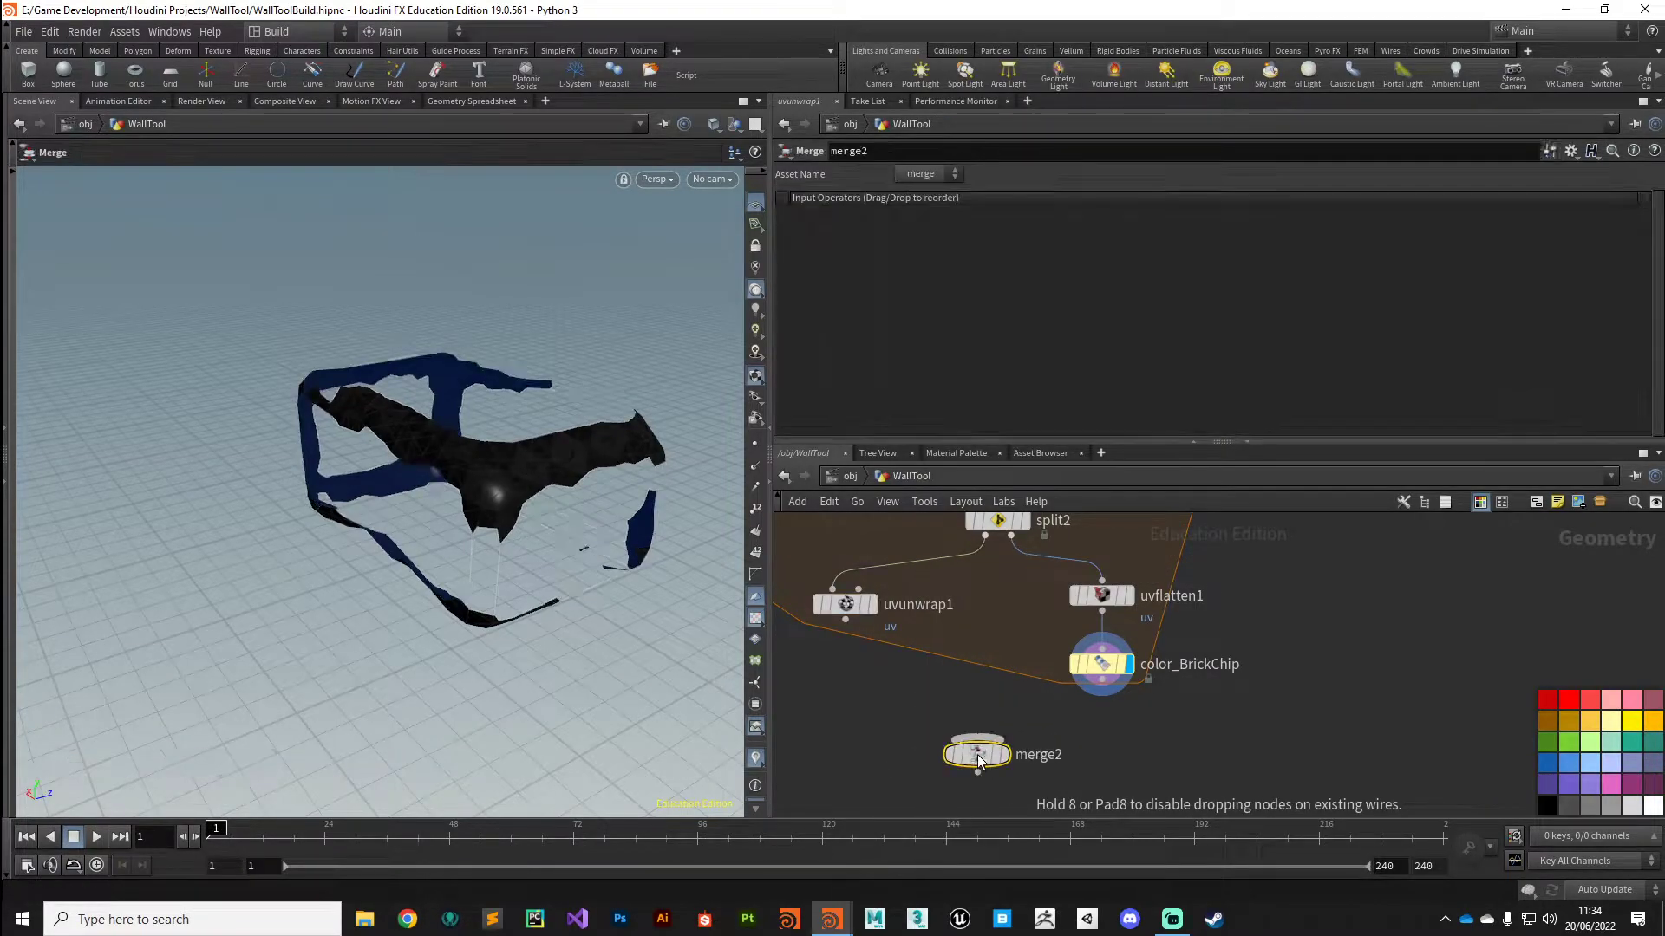
left_click(1101, 685)
left_click(977, 740)
left_click(846, 619)
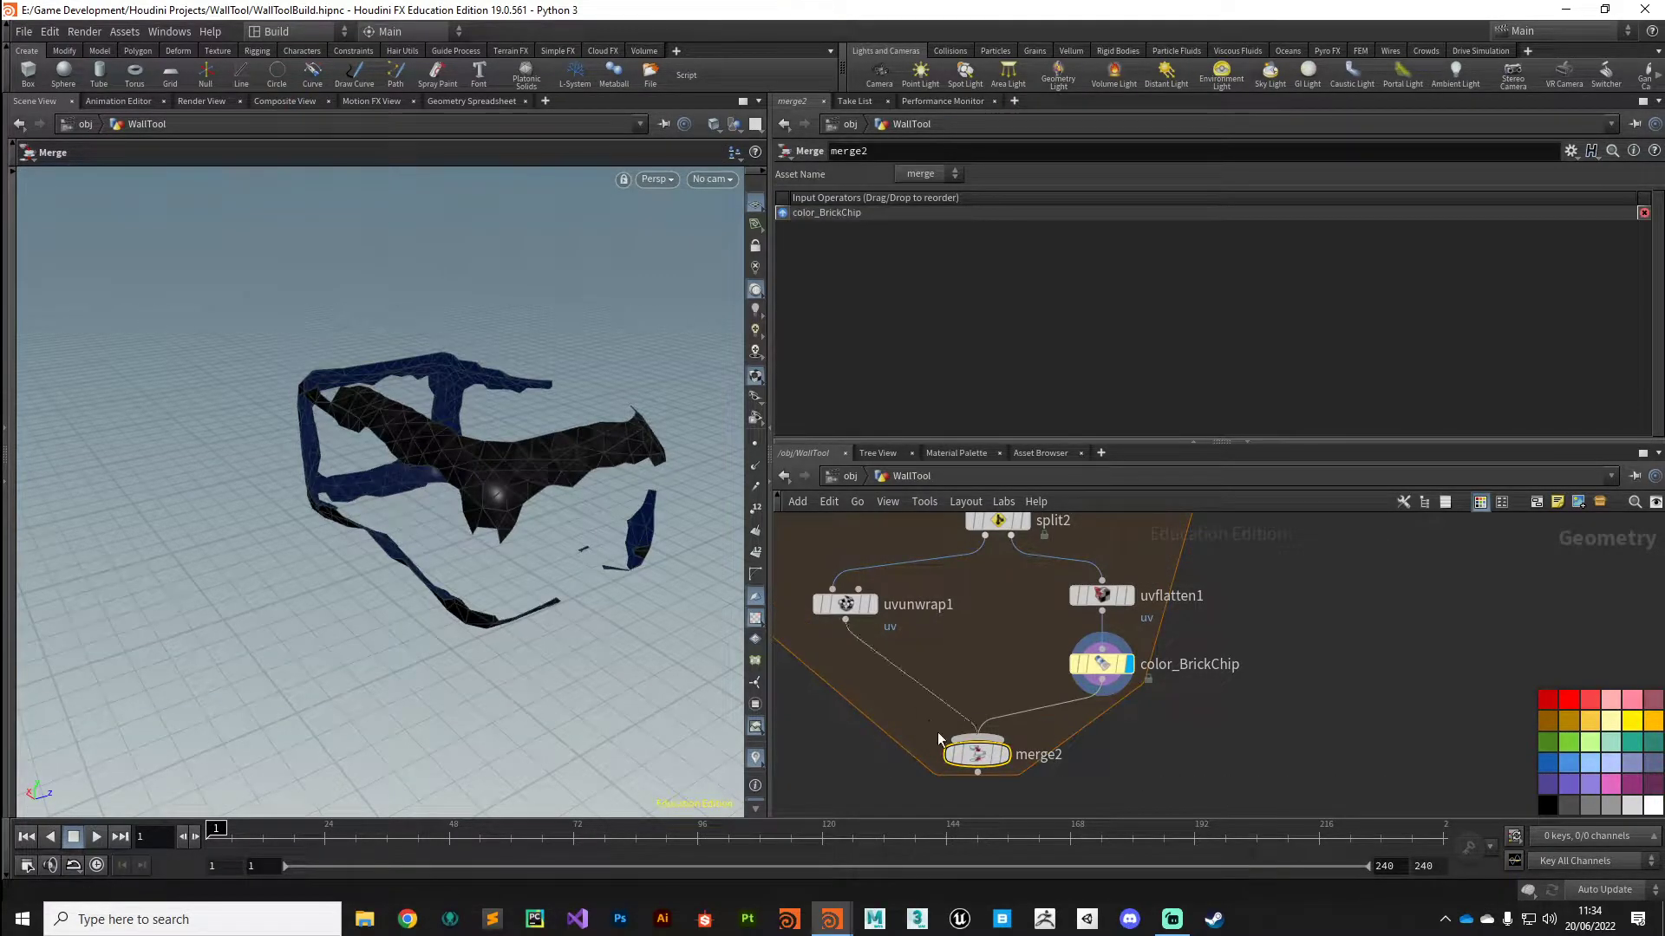
left_click(977, 739)
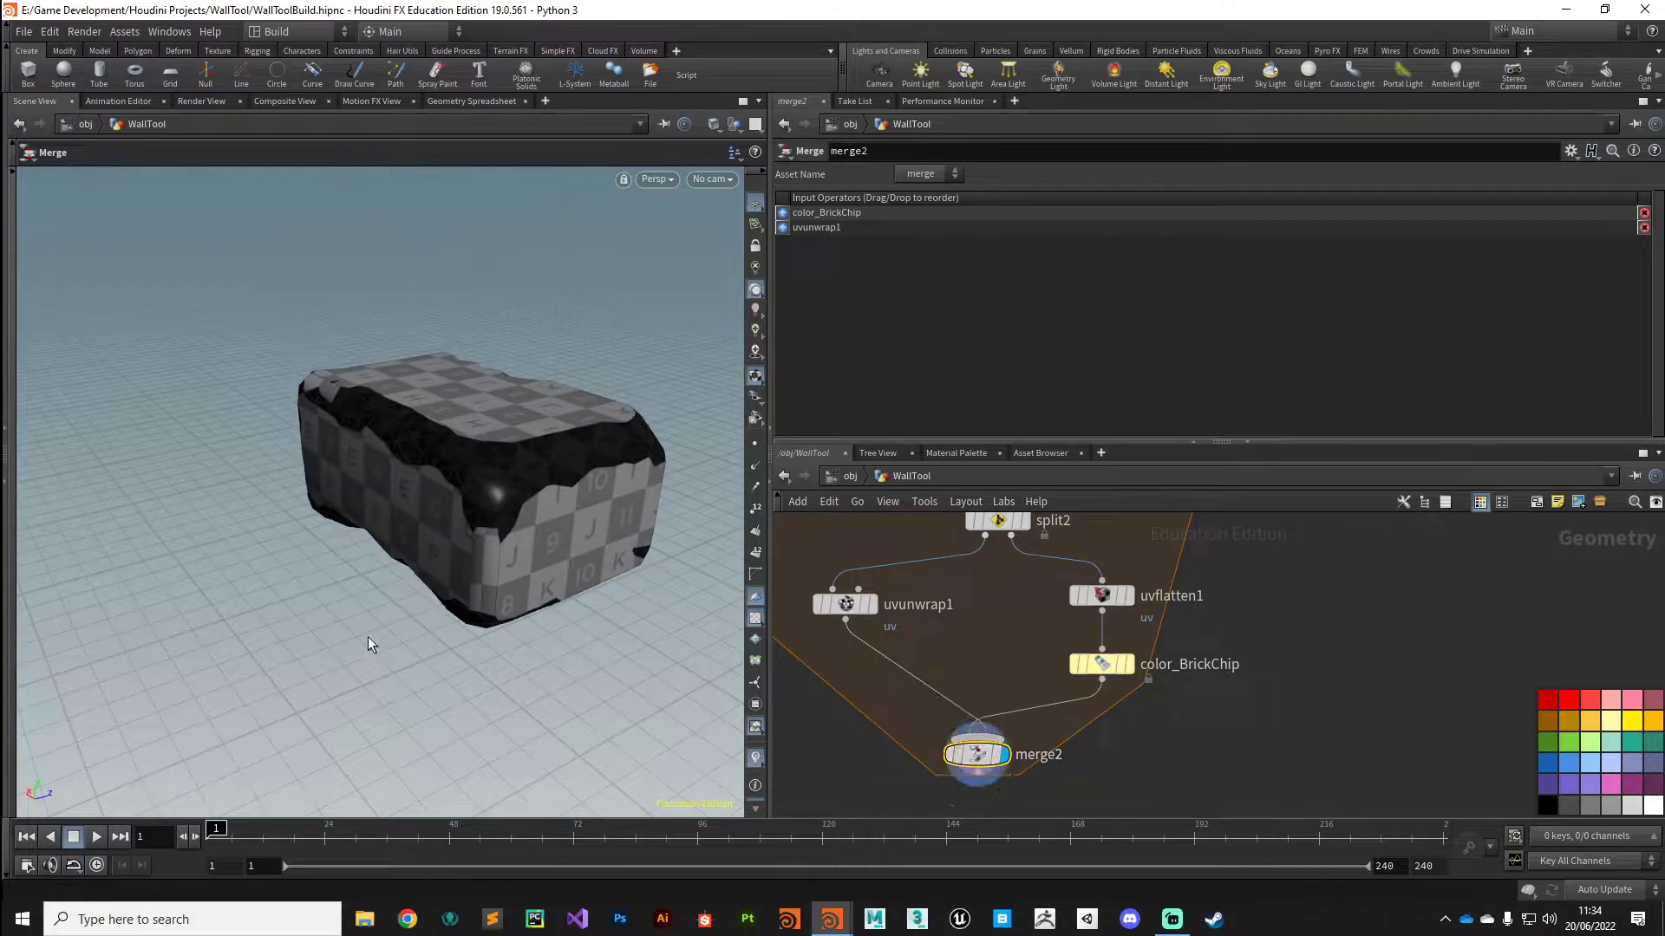
- Change color_BrickChip's color to a lighter olive grey of 0.333, 0.333, 0.27
left_click_drag(372, 645, 515, 564, "alt")
left_click(1103, 665)
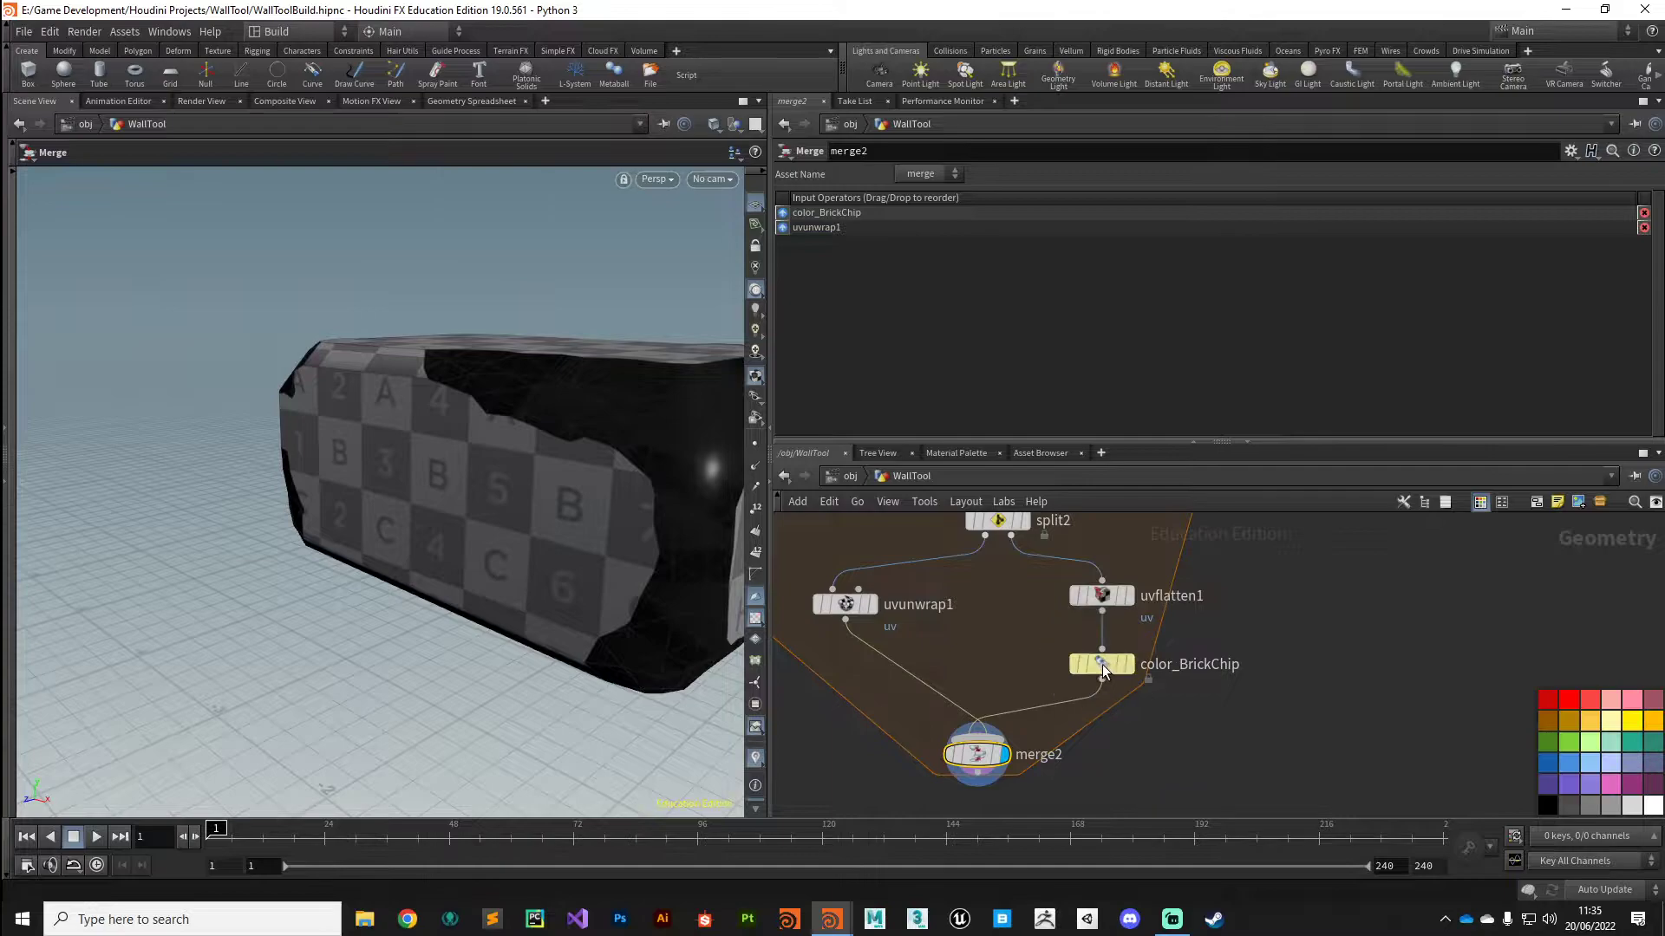
left_click(925, 309)
left_click(1063, 283)
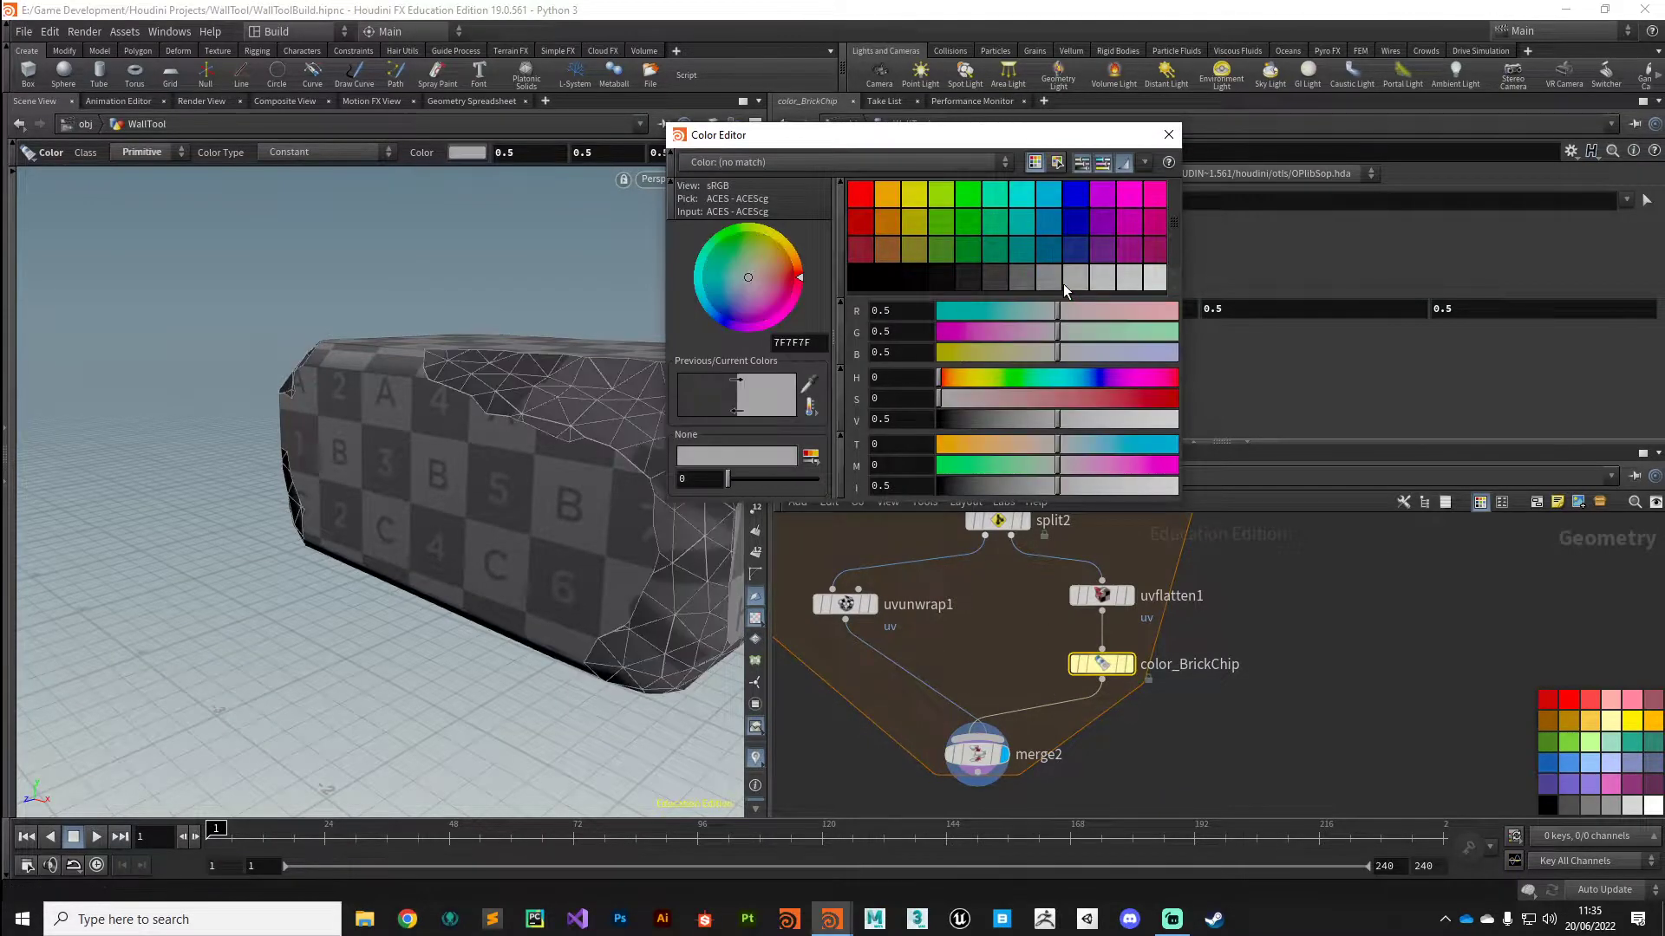
left_click(1044, 283)
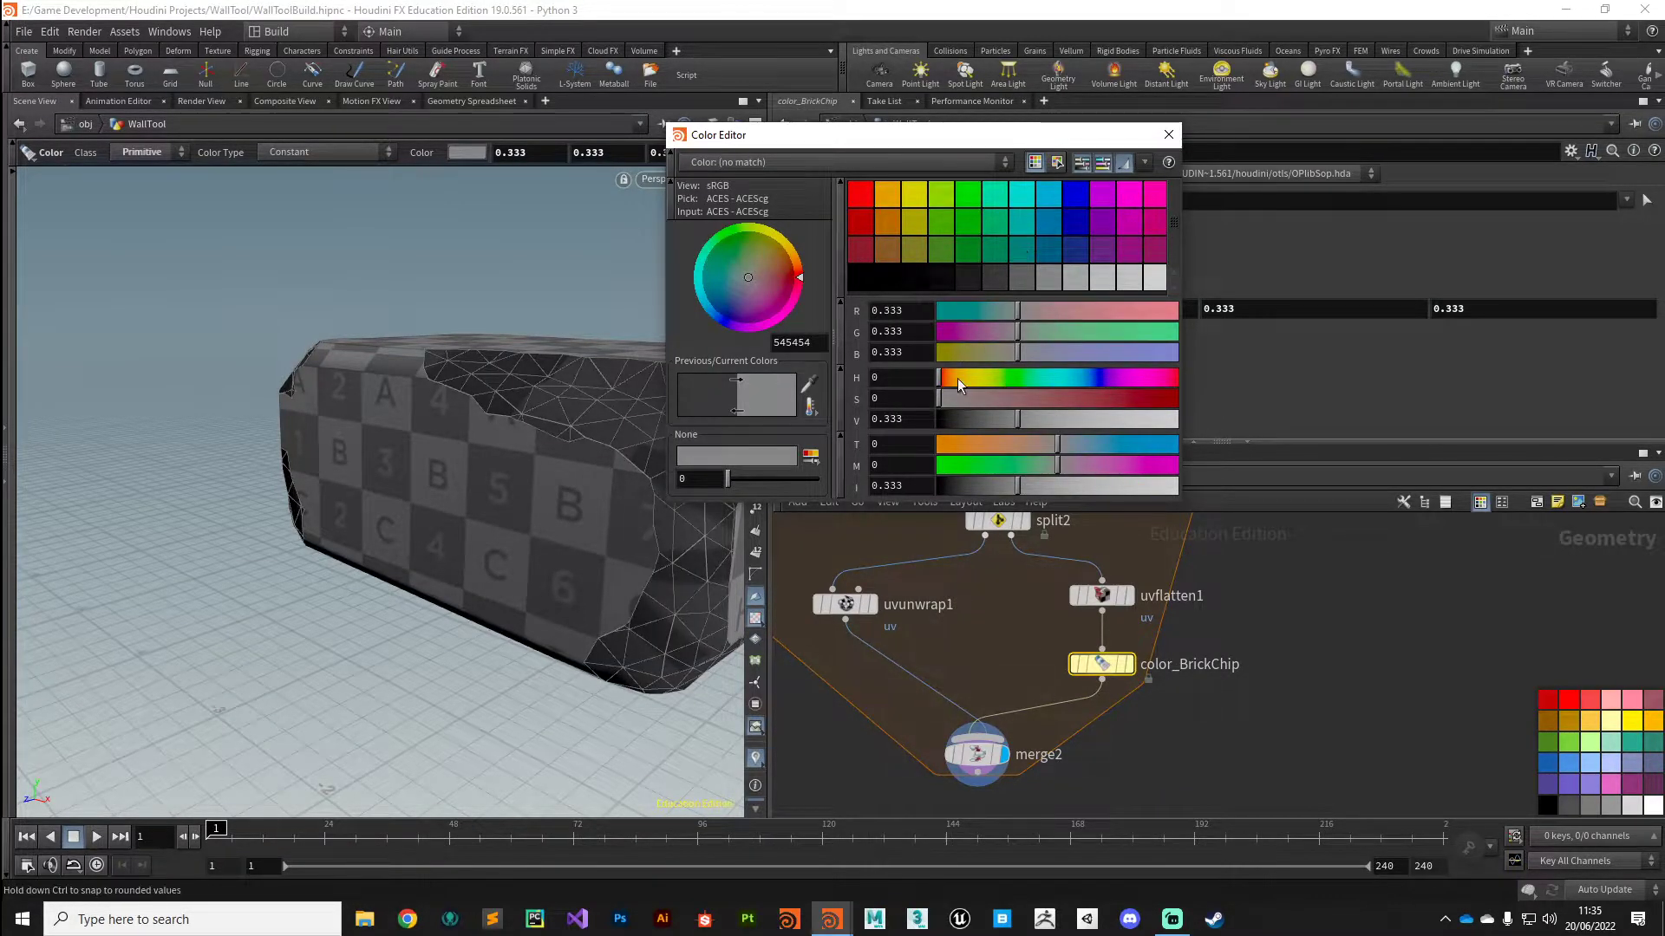
left_click_drag(964, 375, 1002, 353)
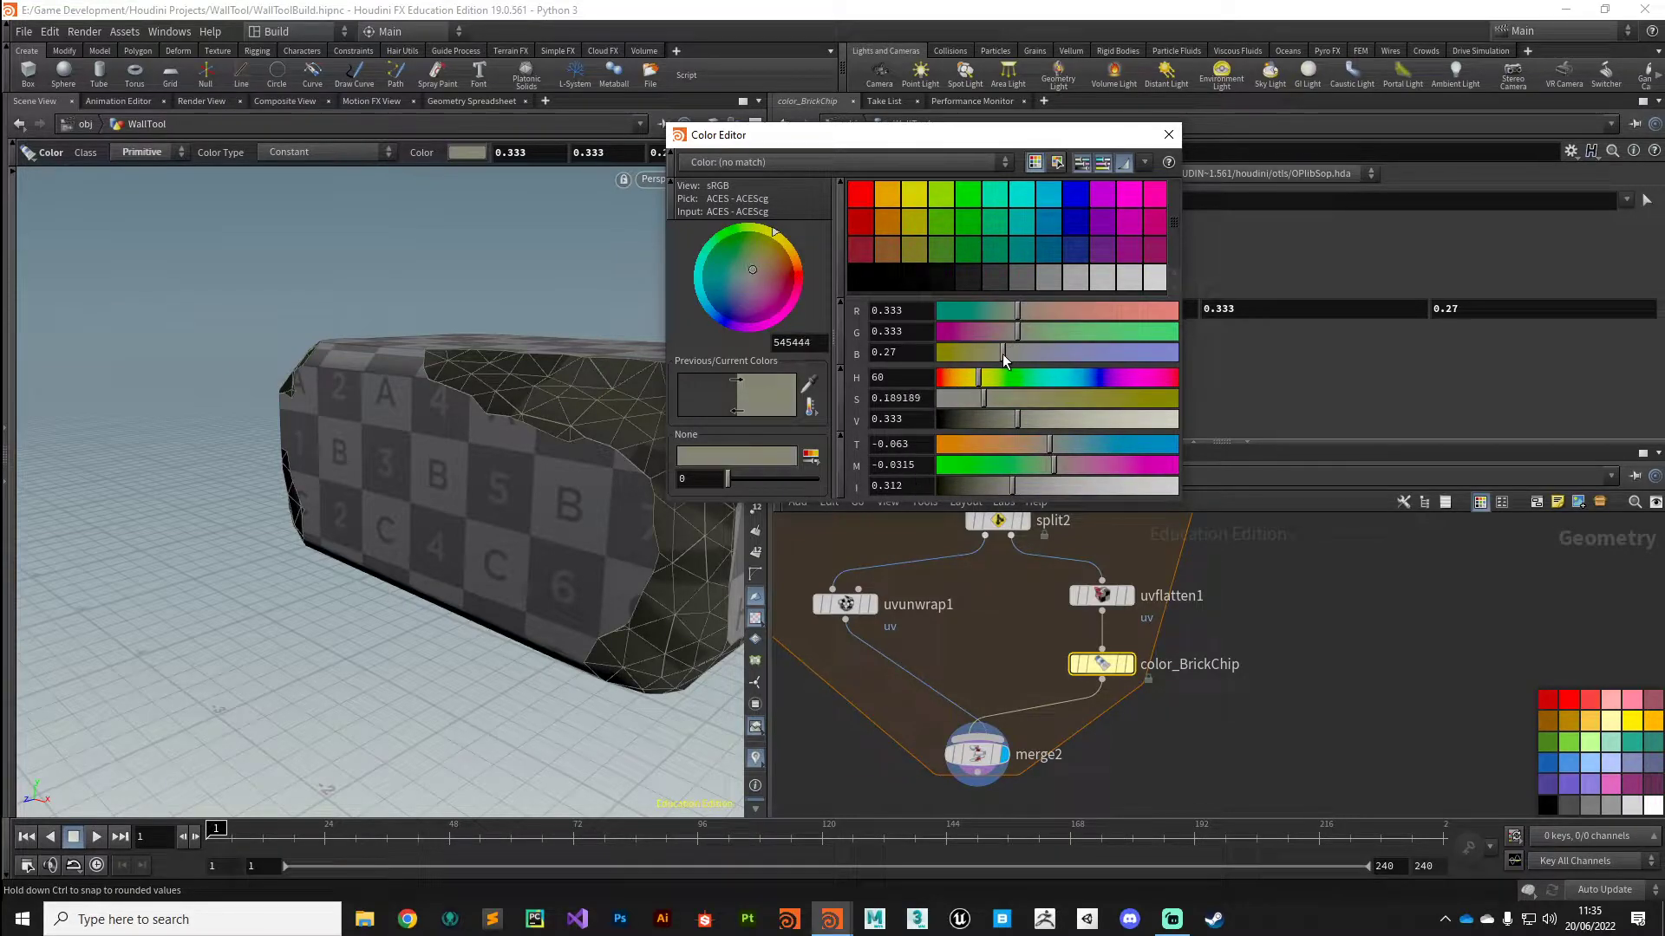
left_click(1169, 134)
middle_click_drag(564, 565, 431, 575, "alt")
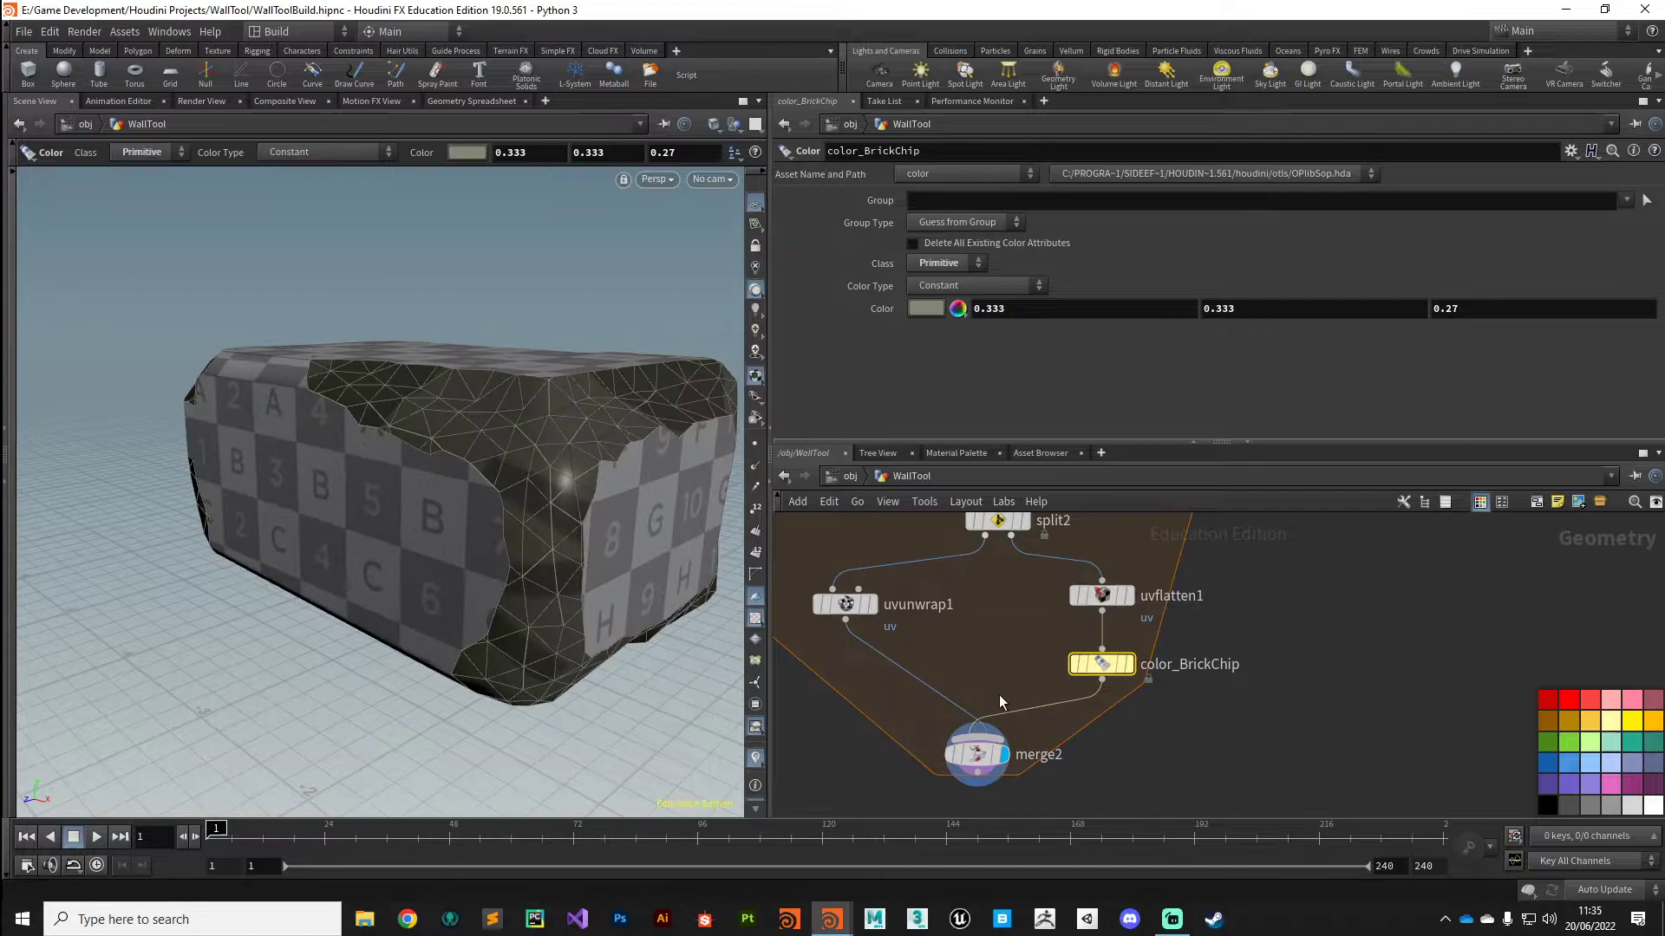
- Show the merged brick in the UV view, then add a UV Layout node on merge2's output and display it
left_click(982, 754)
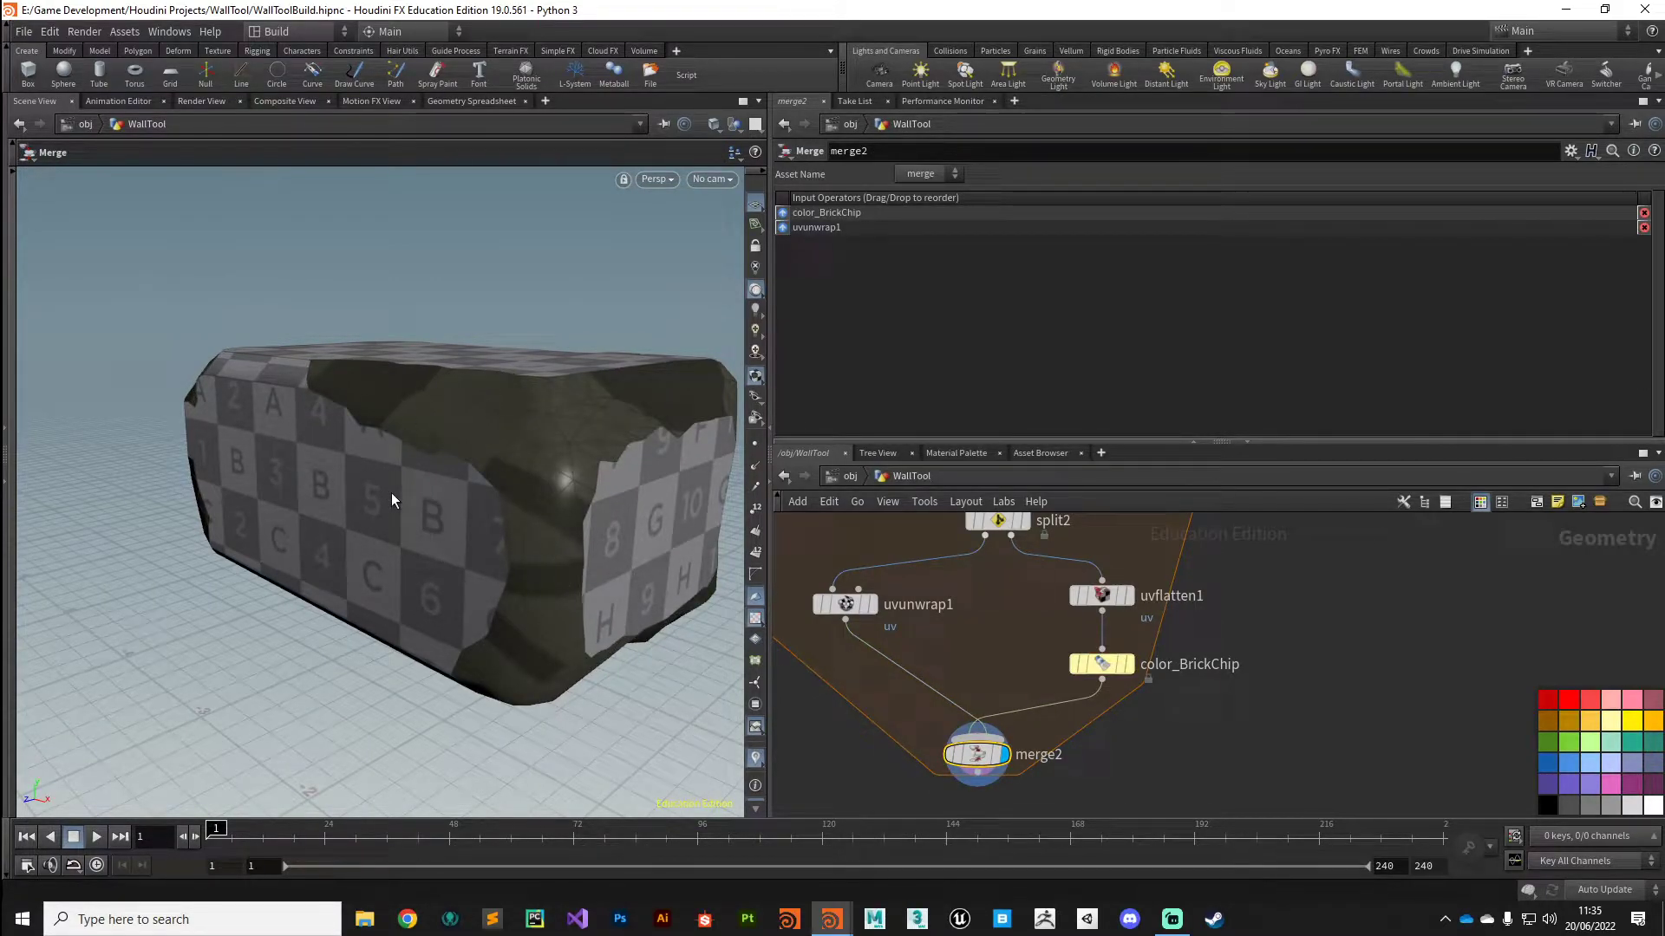
key("space+5")
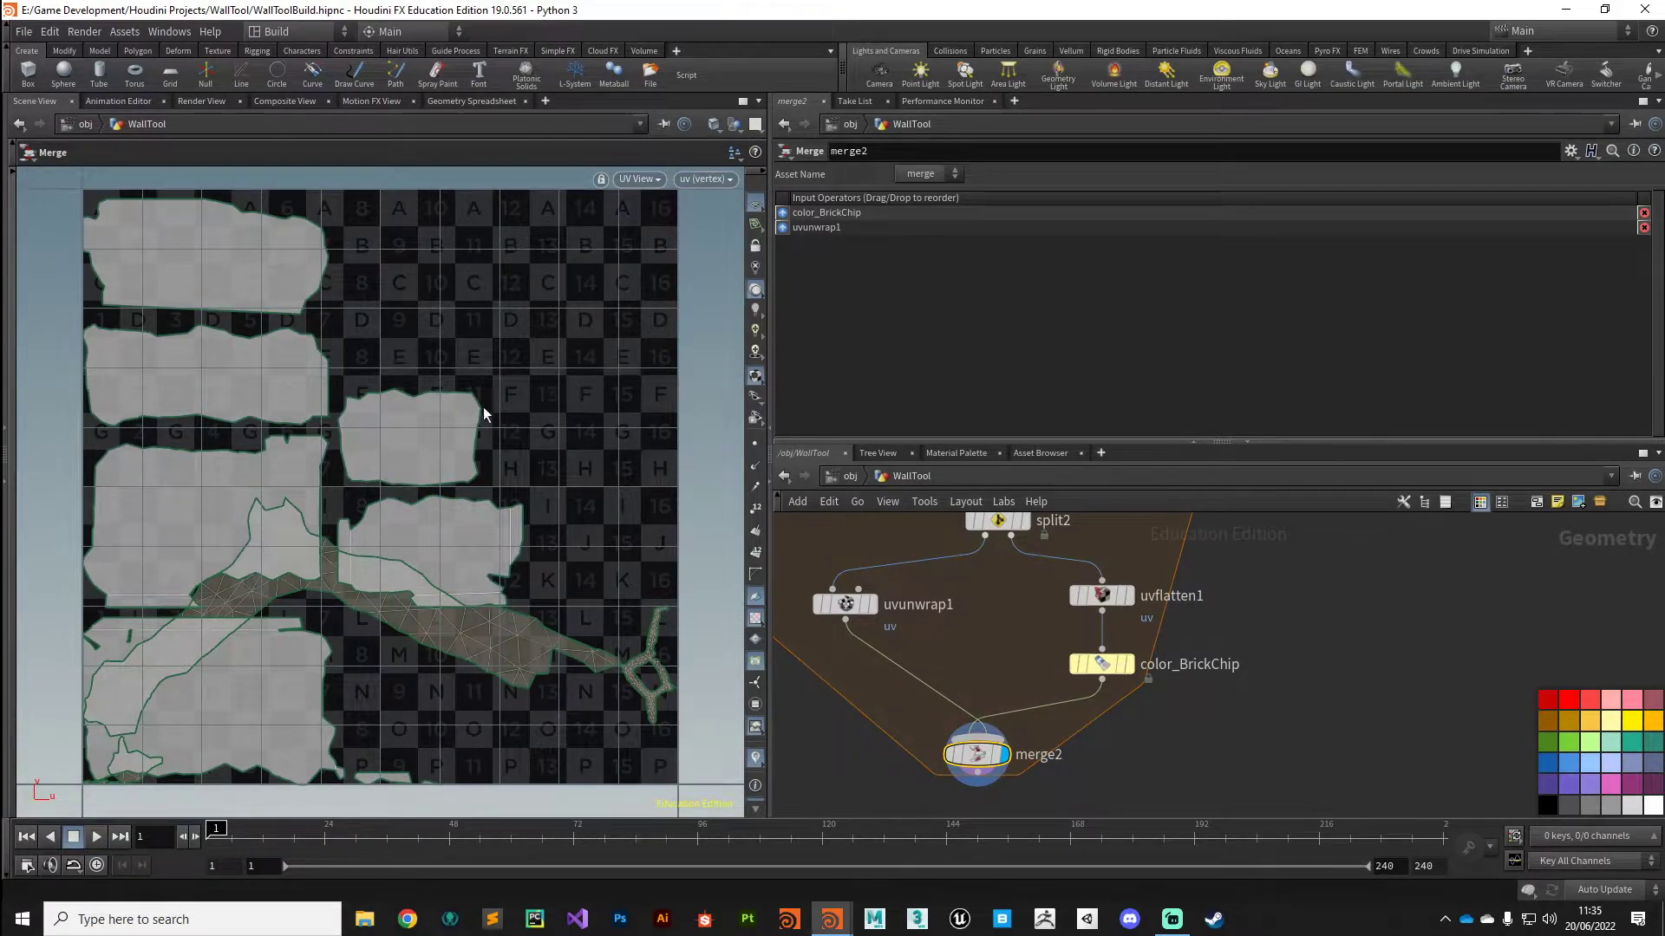
middle_click_drag(851, 805, 876, 659)
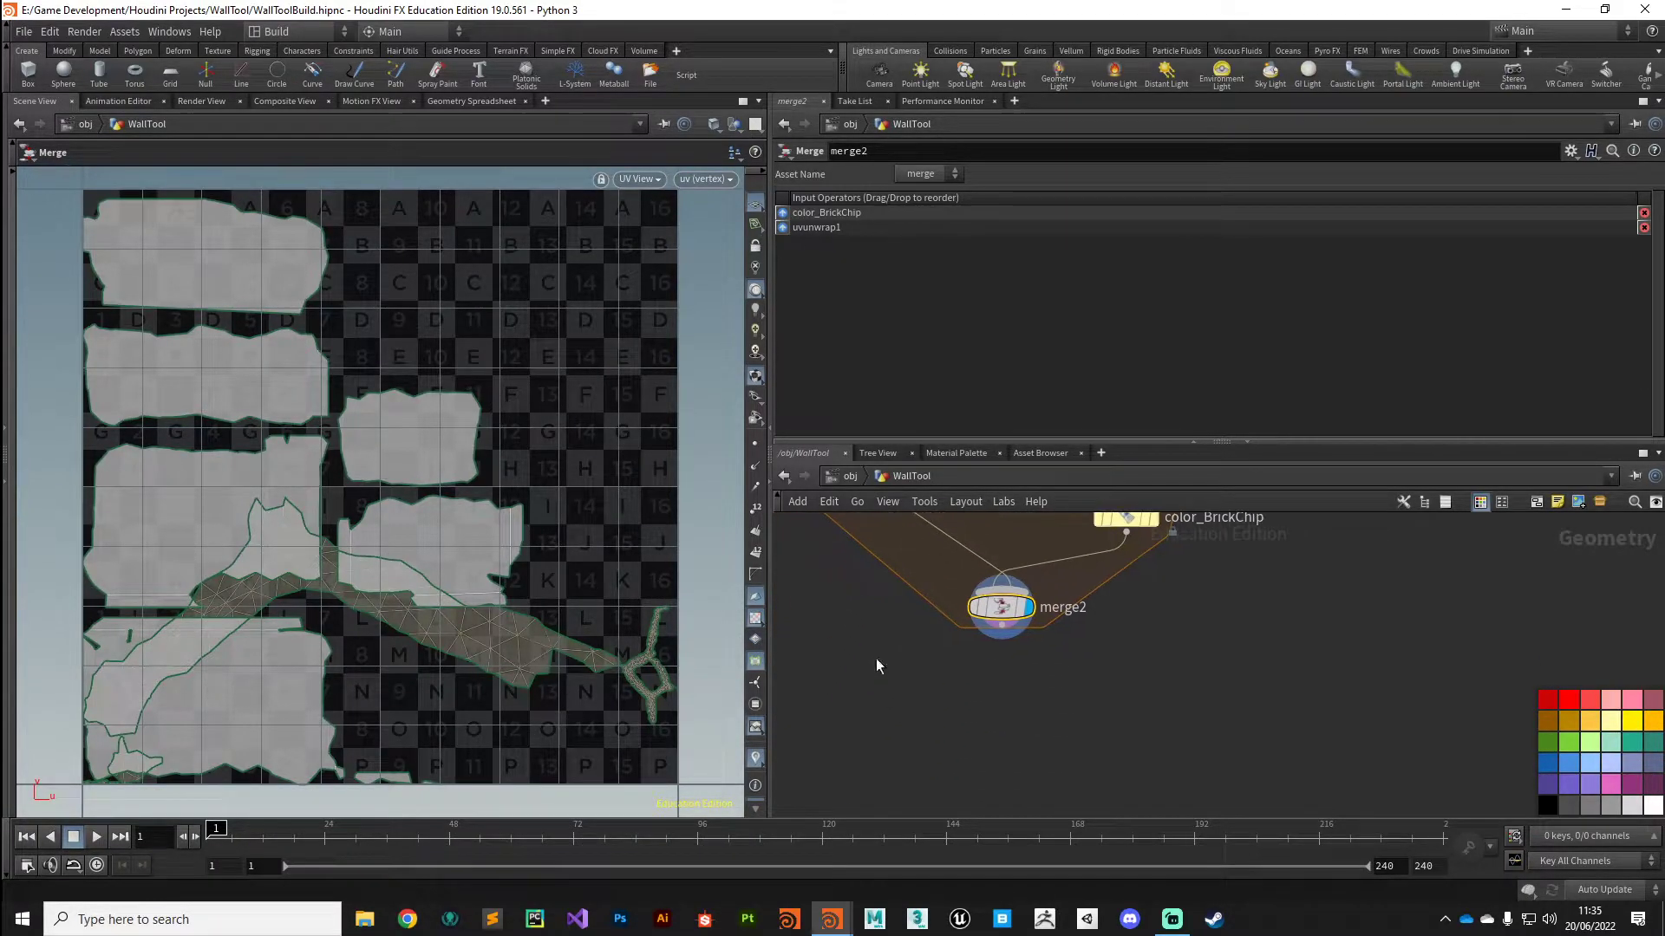
key("Tab")
type("uv layout")
key("Return")
left_click(1014, 707)
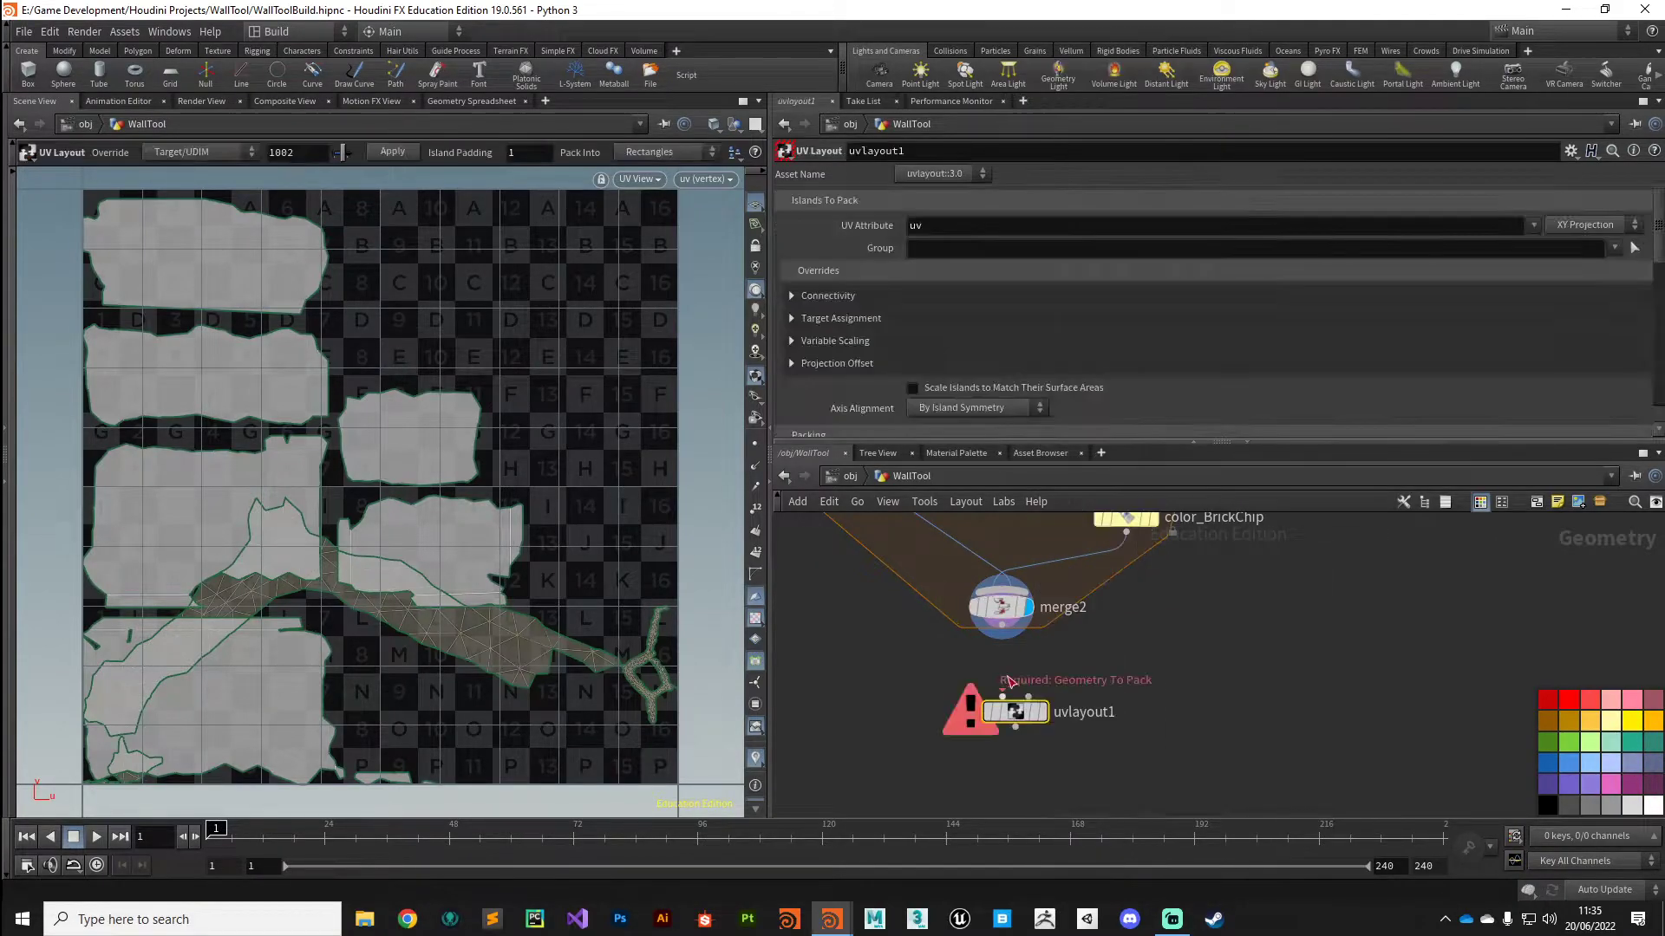
left_click_drag(1001, 625, 1004, 687)
left_click(1051, 678)
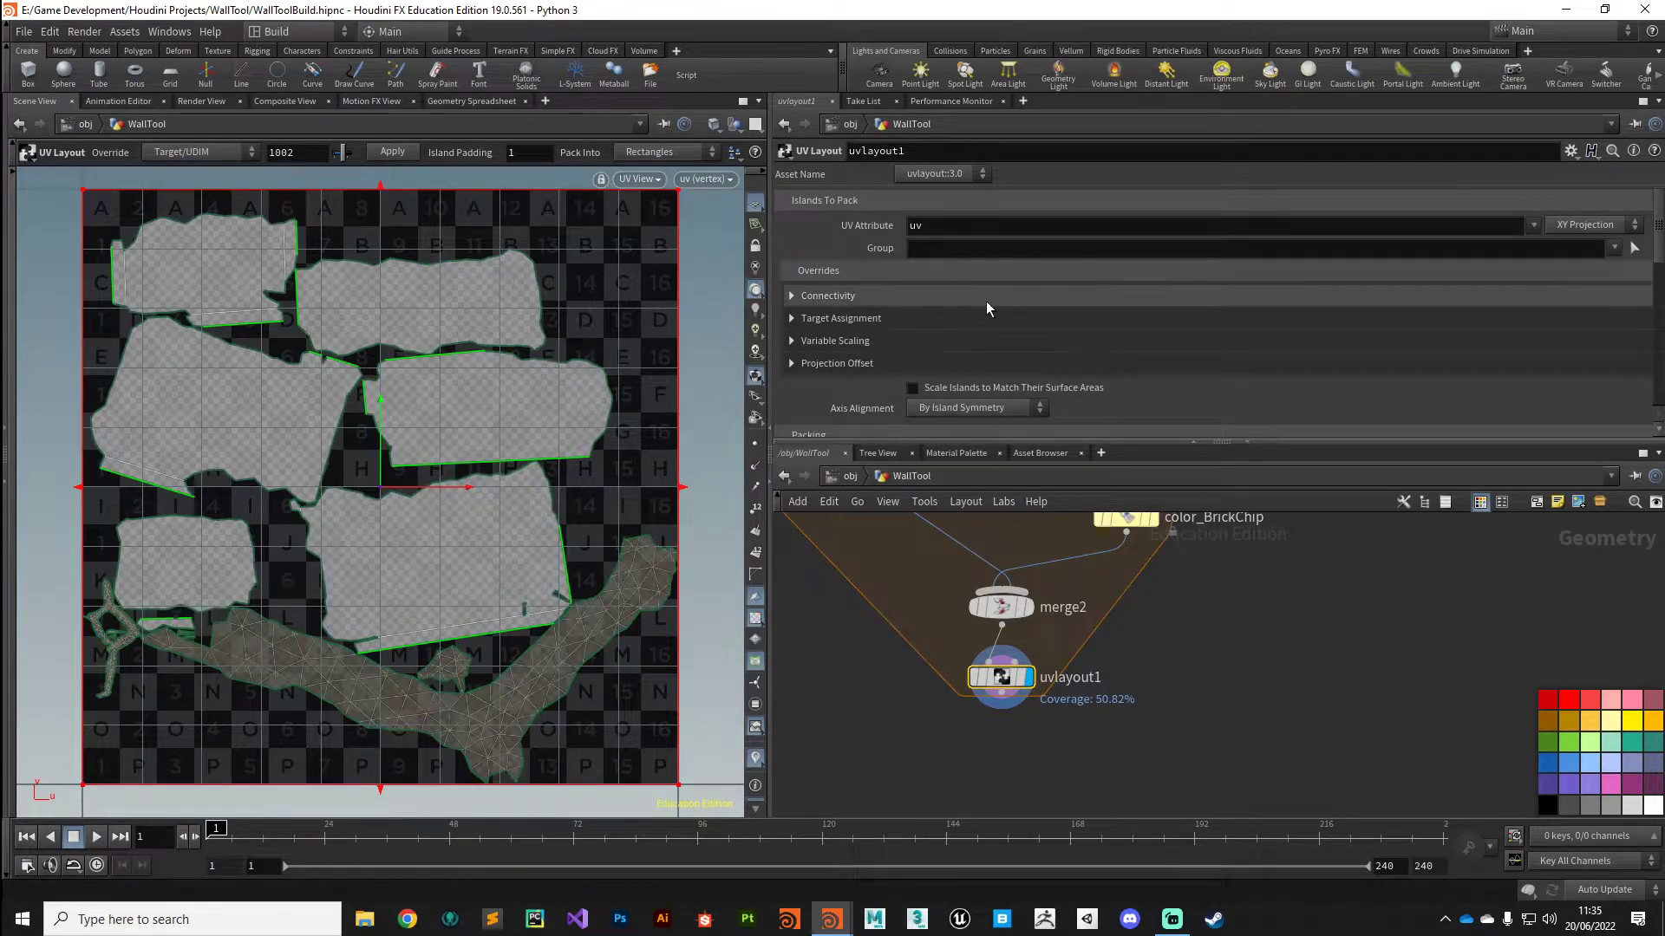
- Set the UV Layout node's axis alignment to By Island Position in 3D
scroll(949, 388, "down", 1)
left_click(938, 386)
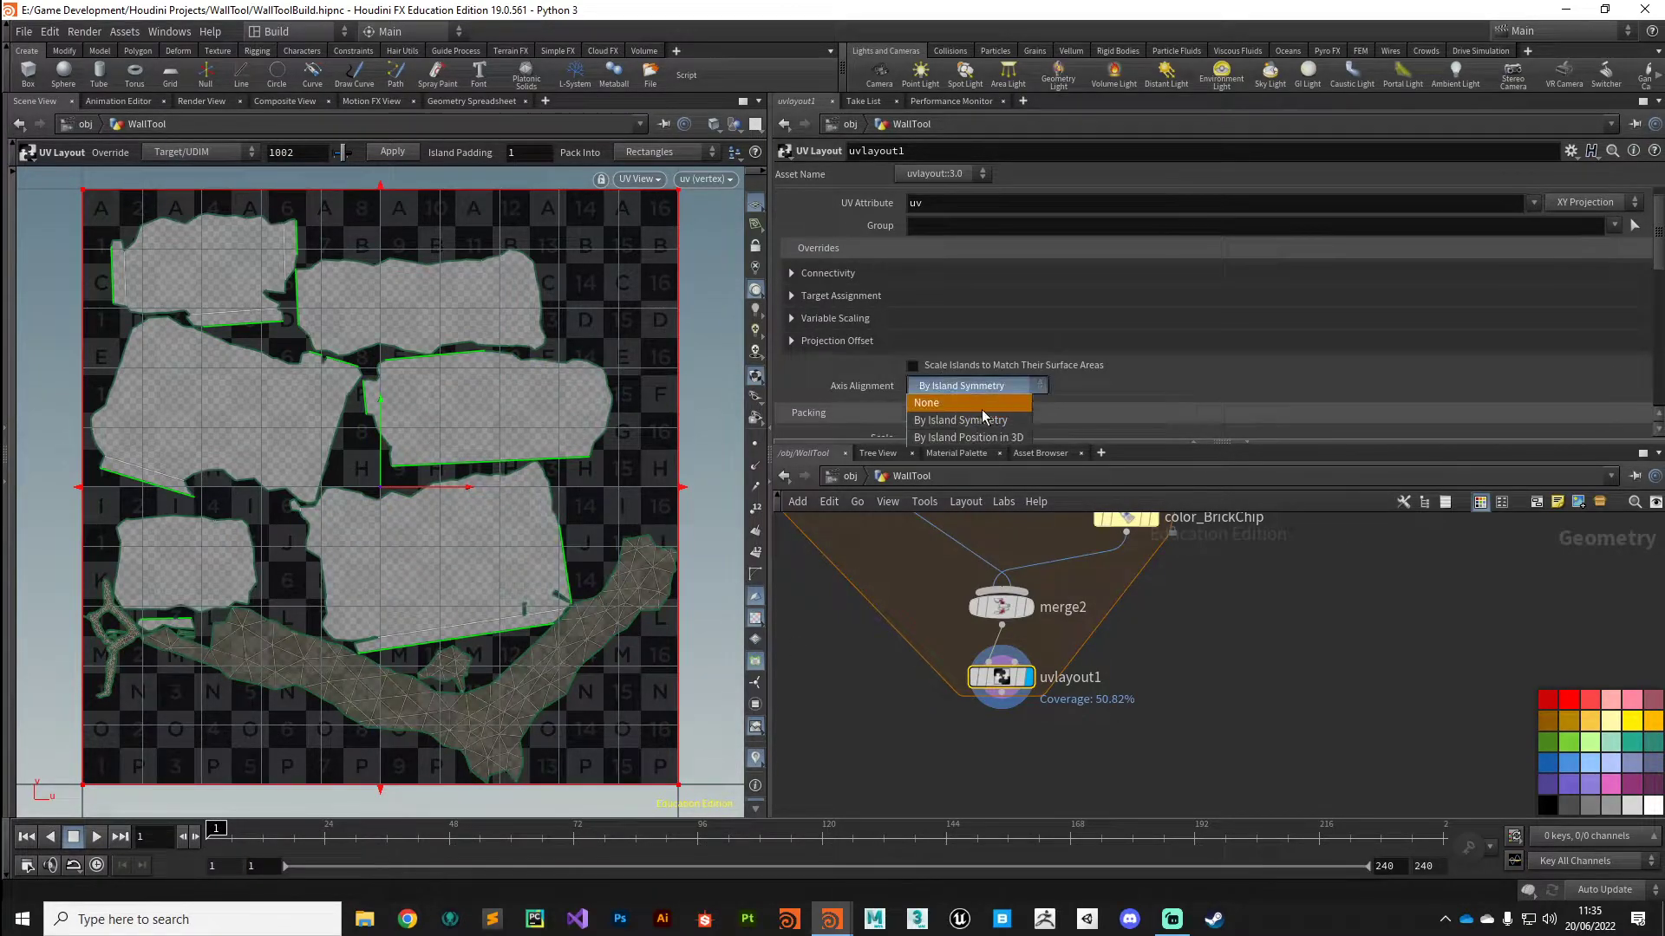
left_click(934, 438)
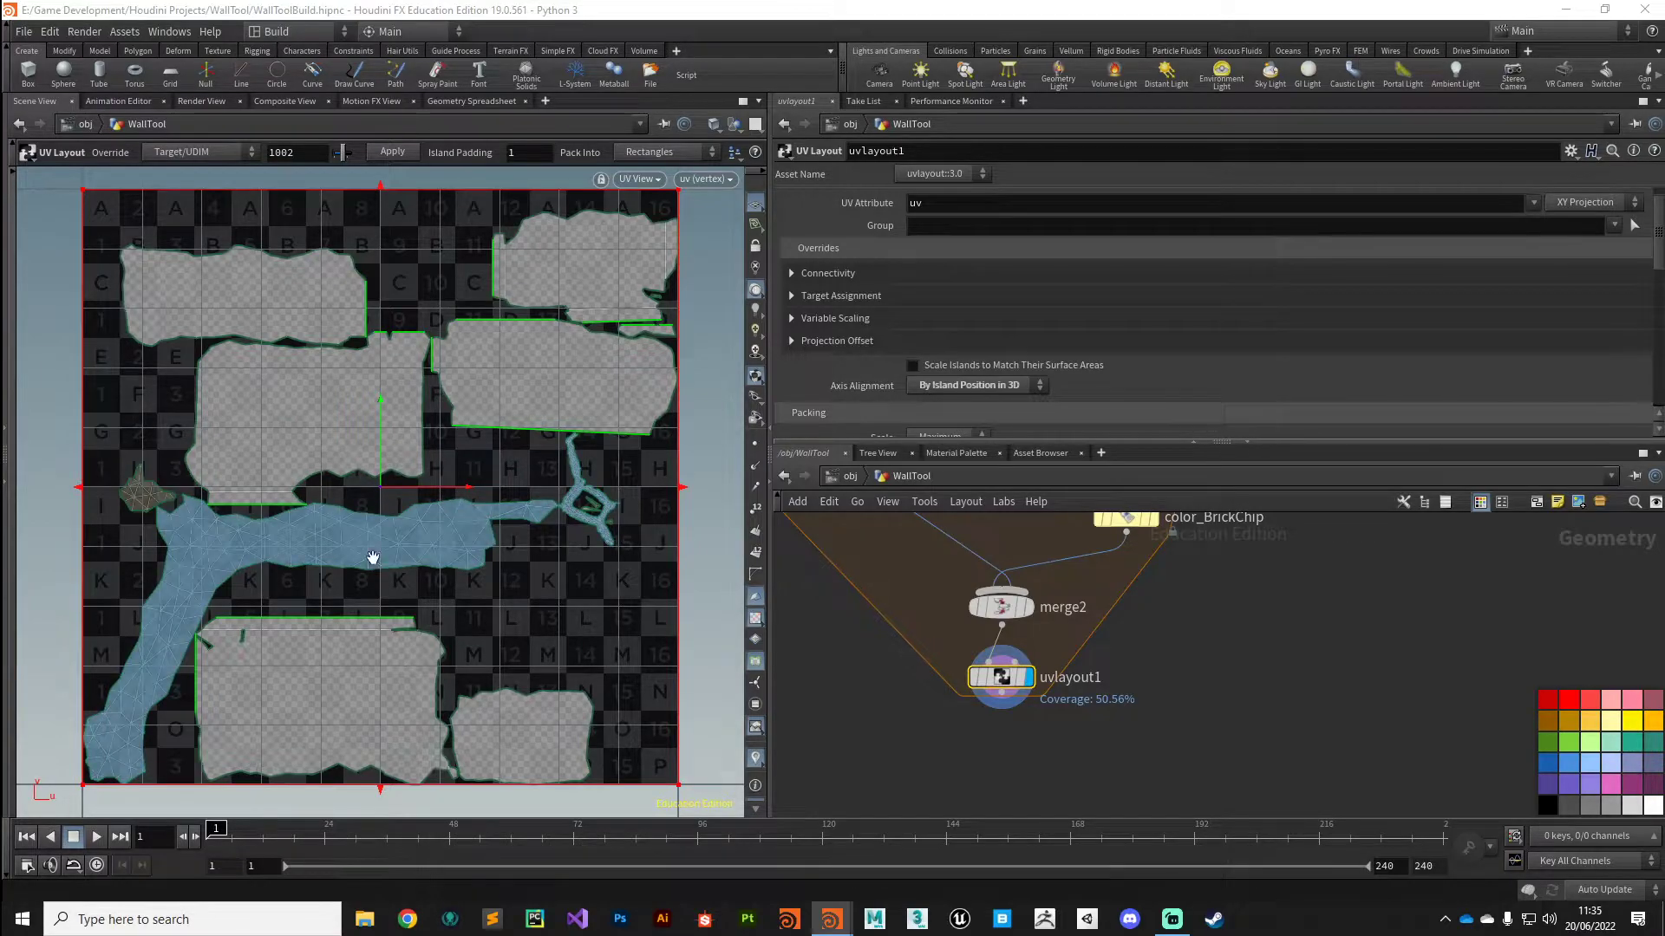
- Return to the 3D perspective view and make uvlayout1 scale the islands to match their surface areas
key("space+1")
left_click_drag(397, 650, 339, 721, "alt")
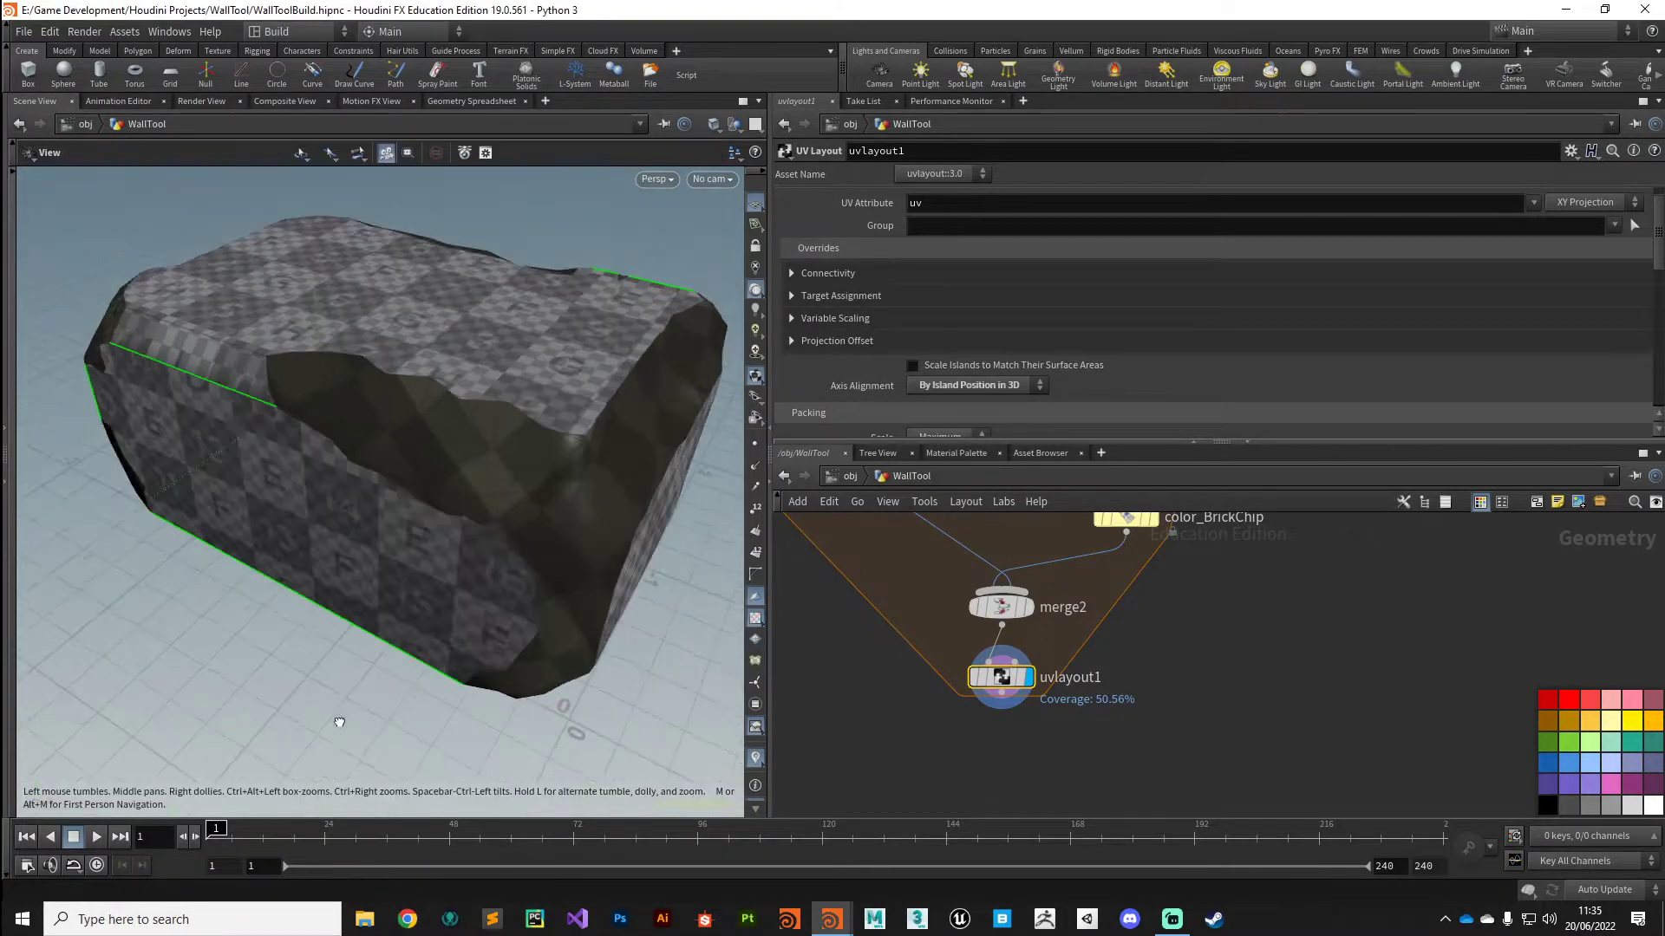
scroll(886, 367, "down", 1)
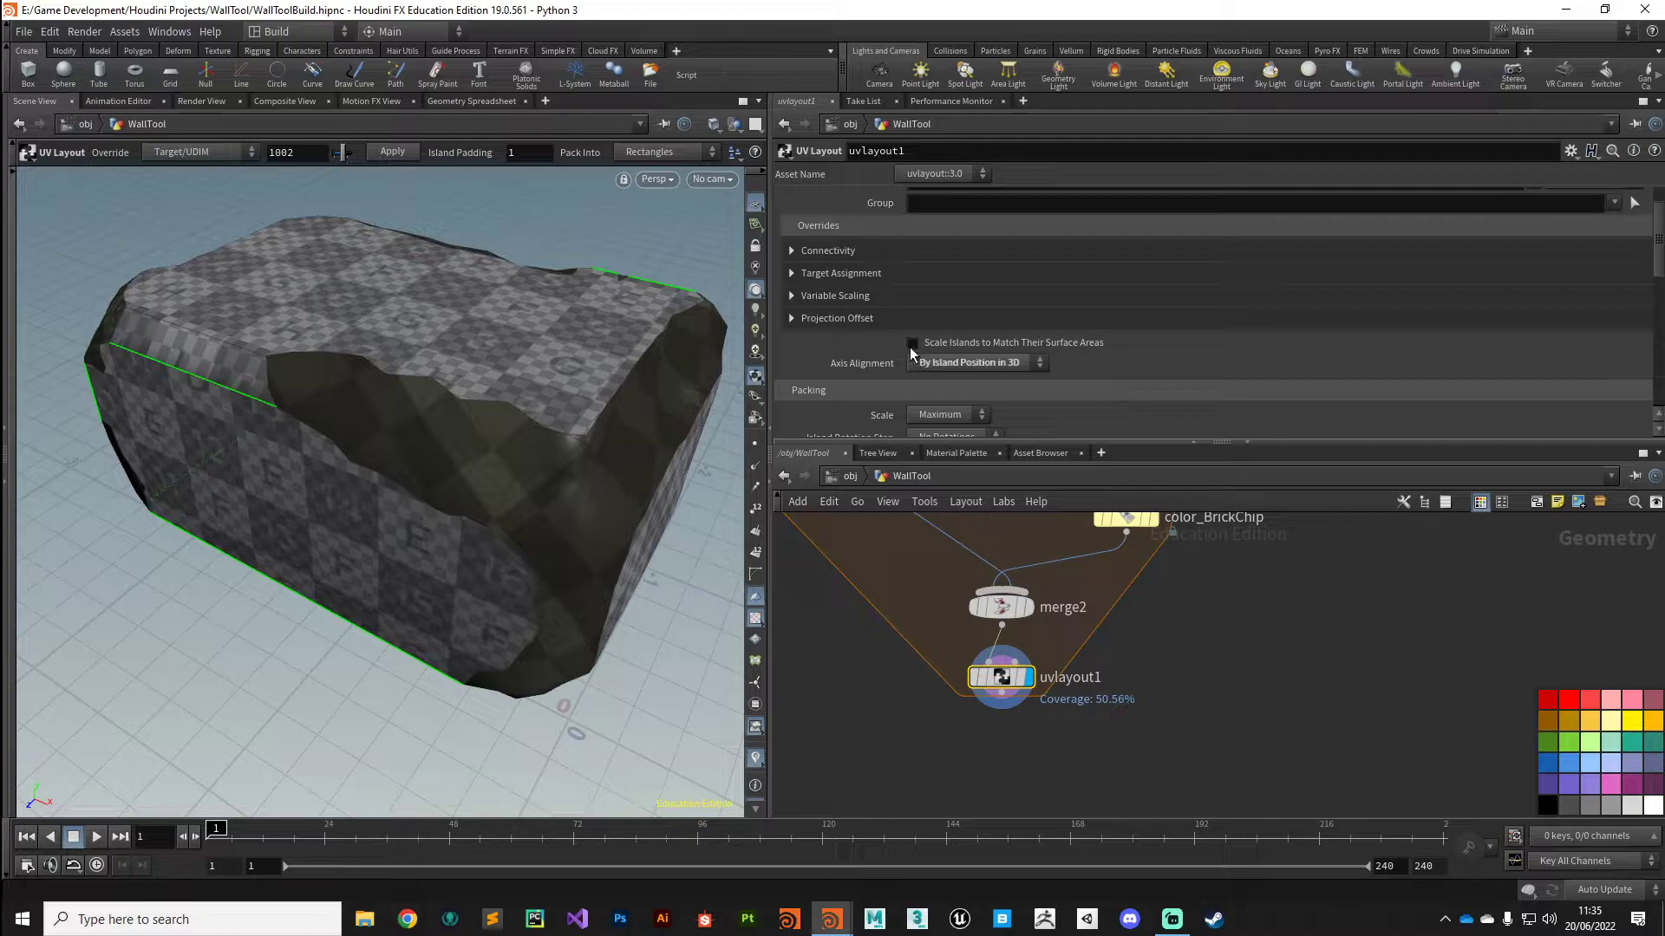
left_click(913, 344)
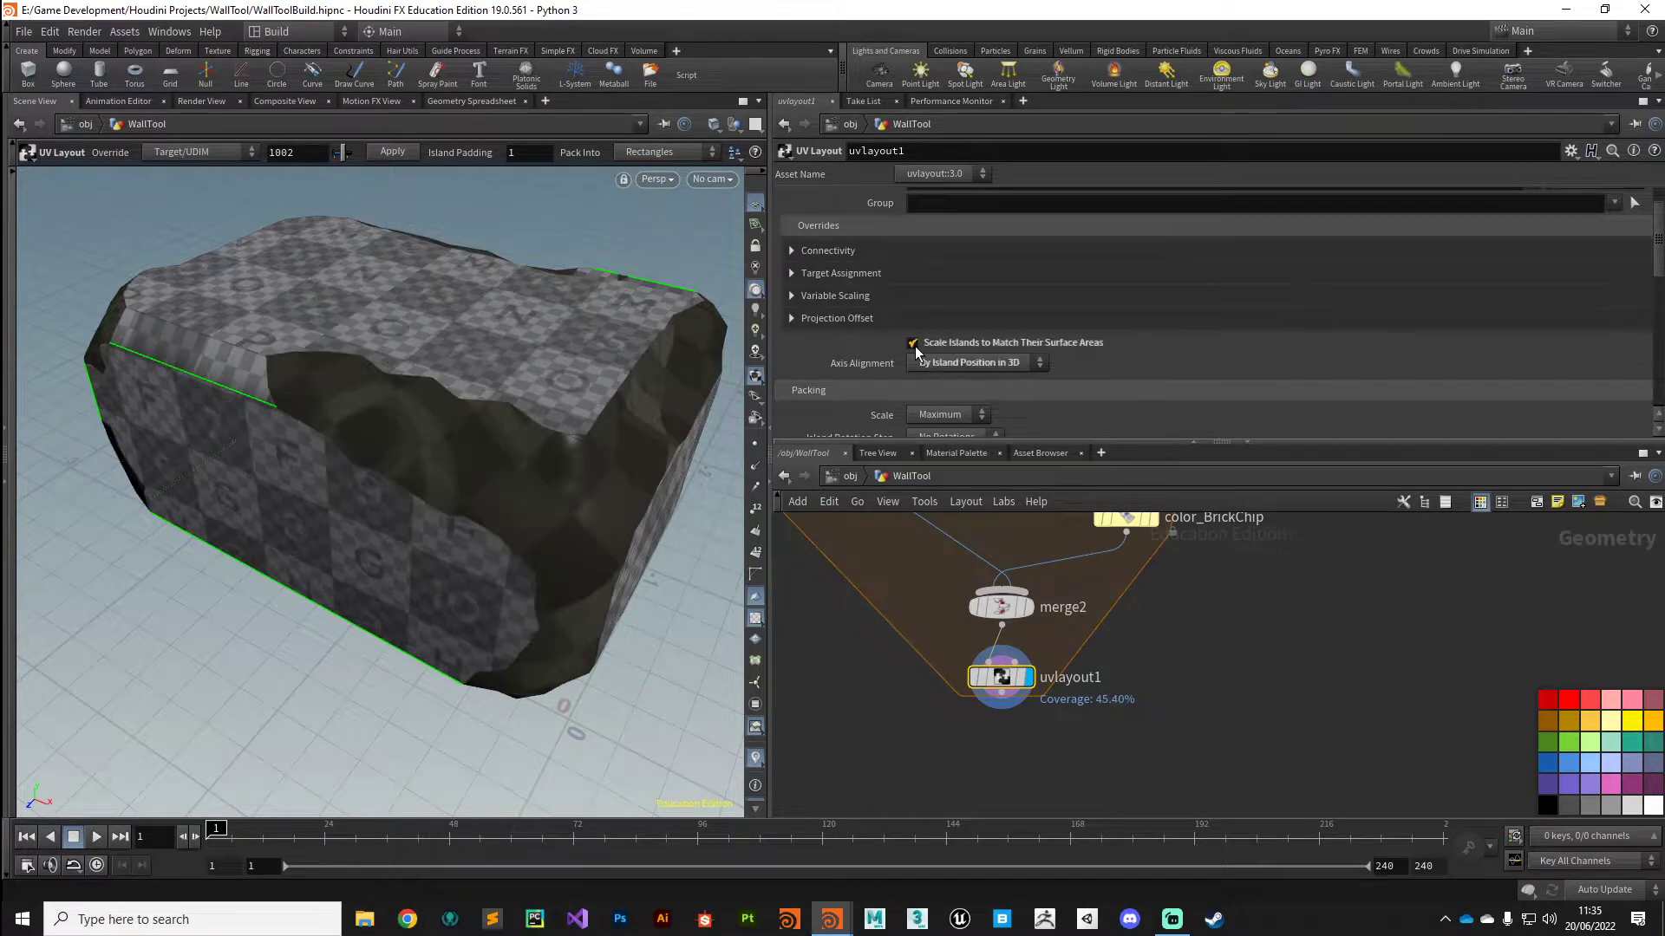
key("Escape")
left_click_drag(335, 538, 468, 486)
key("Return")
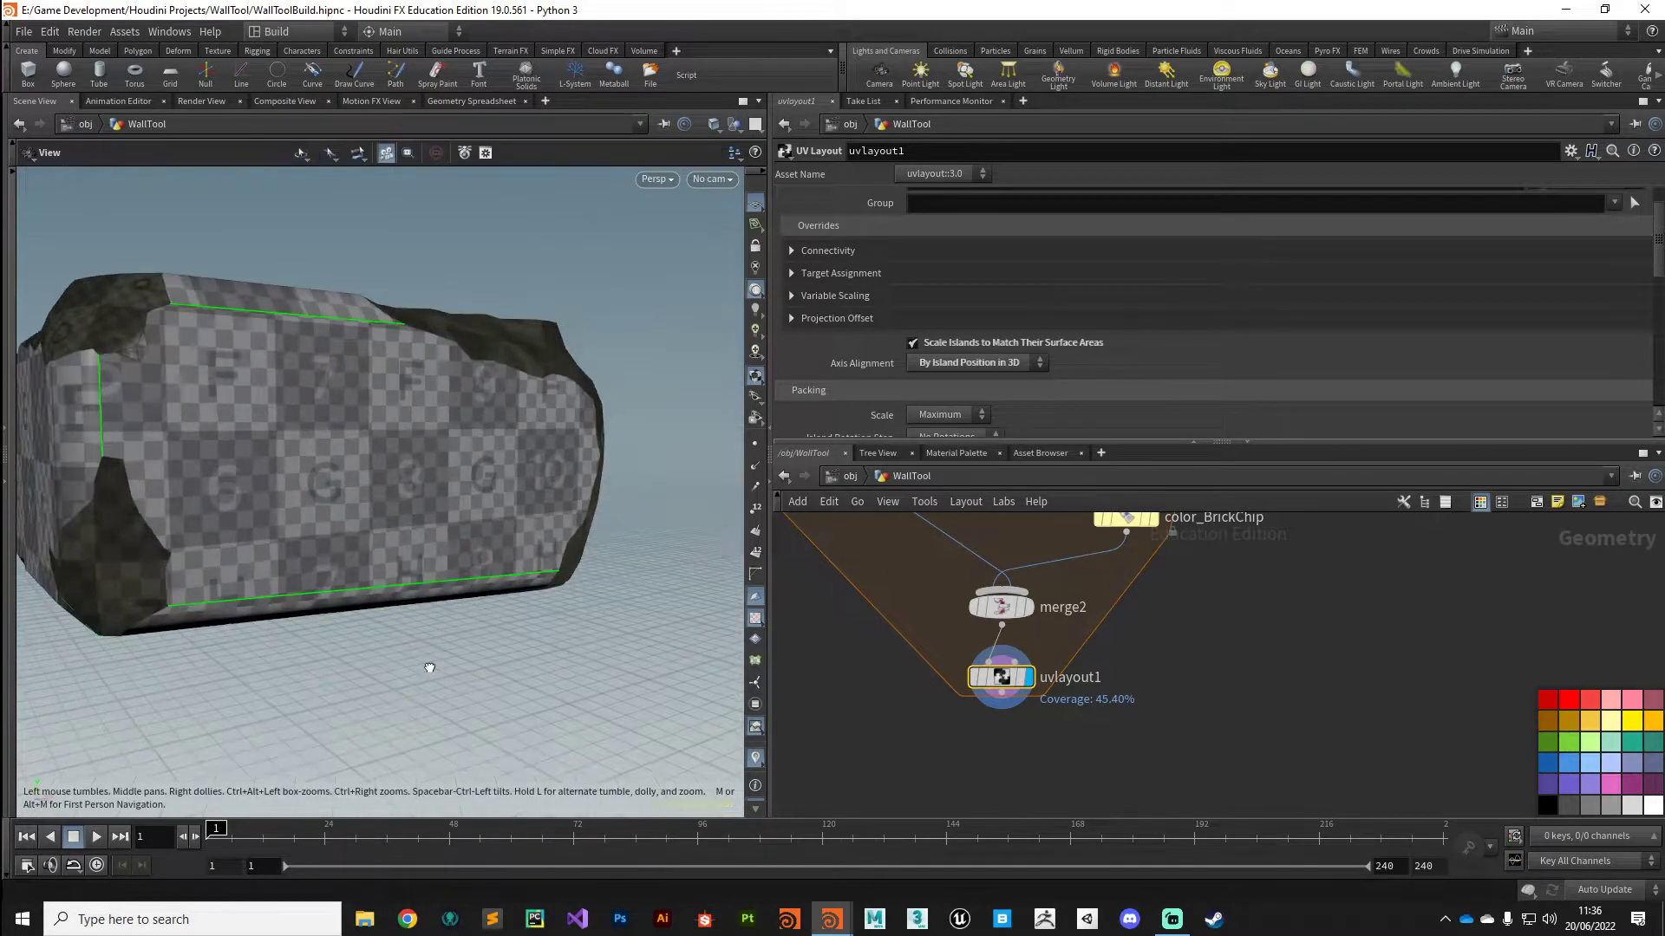
- Move foreach_end3 down beside uvlayout1, connect uvlayout1's output into its first input, and display the loop's result
scroll(949, 659, "down", 5)
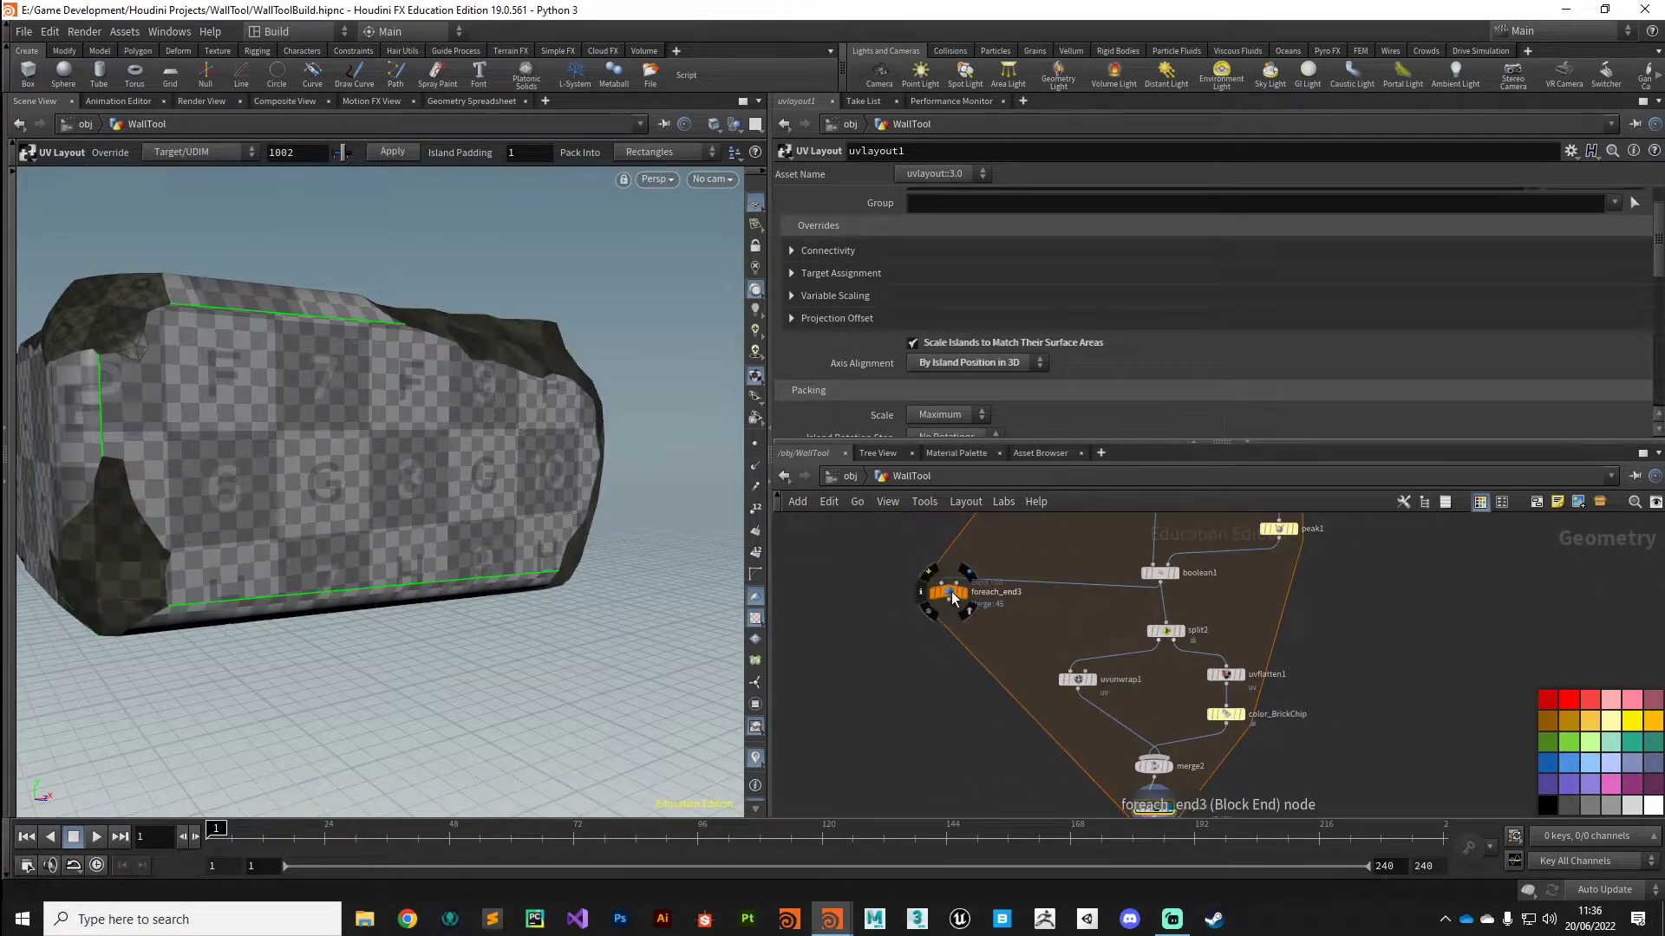
left_click_drag(952, 592, 916, 782)
middle_click_drag(998, 788, 1025, 636)
left_click_drag(939, 629, 952, 695)
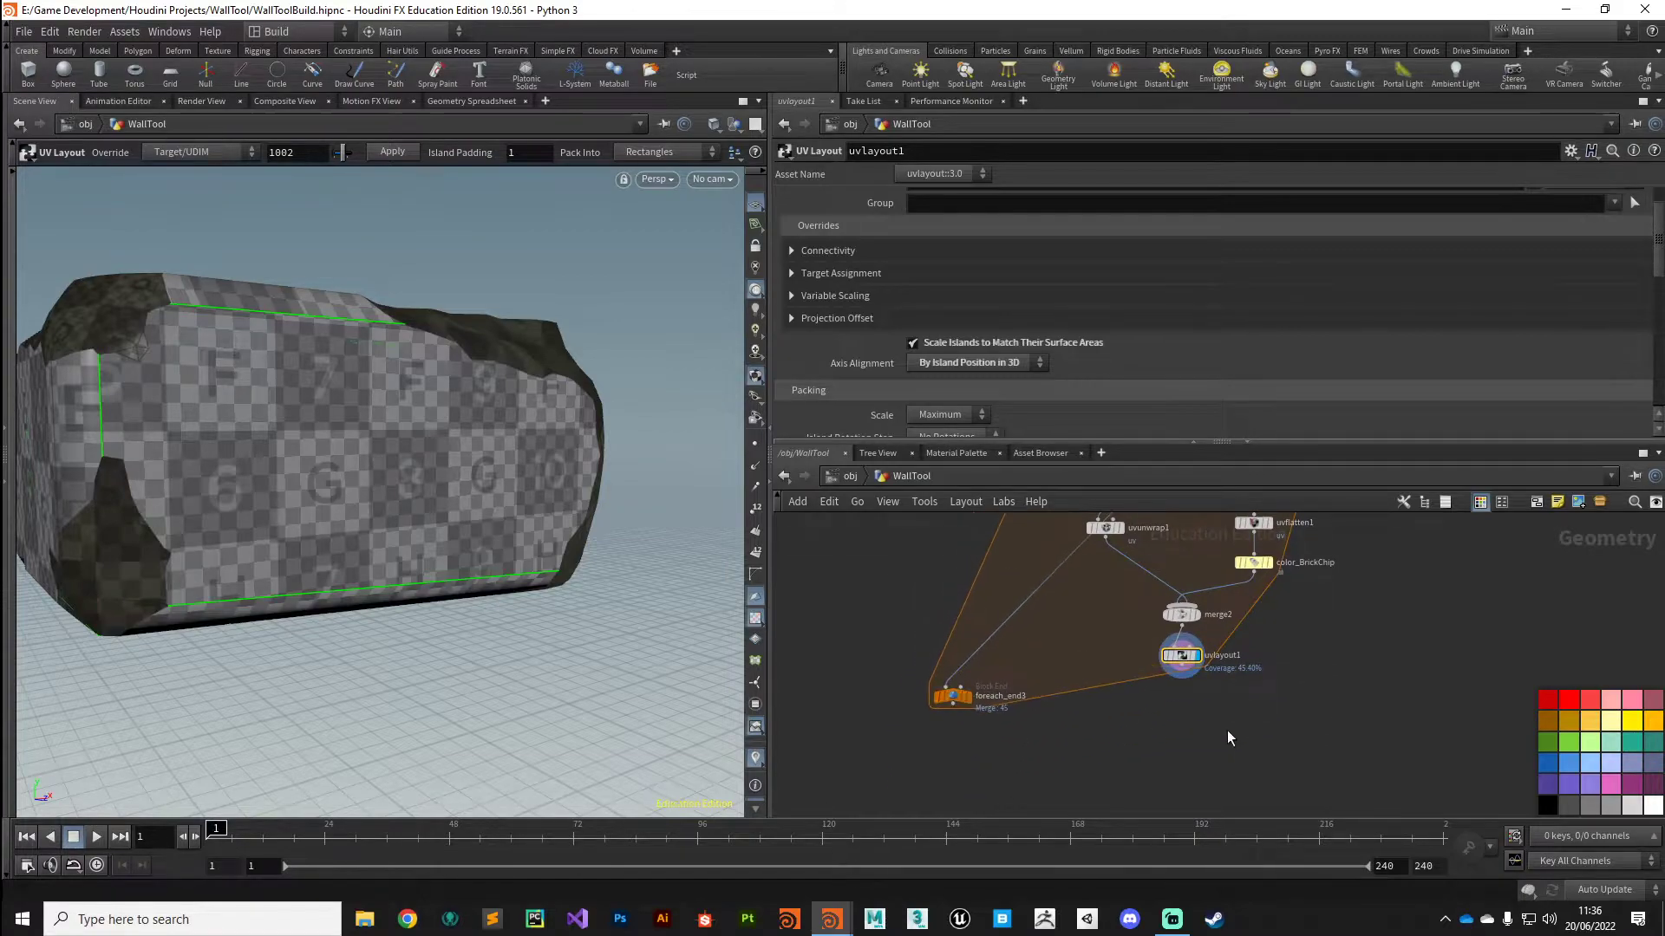
scroll(1162, 698, "up", 2)
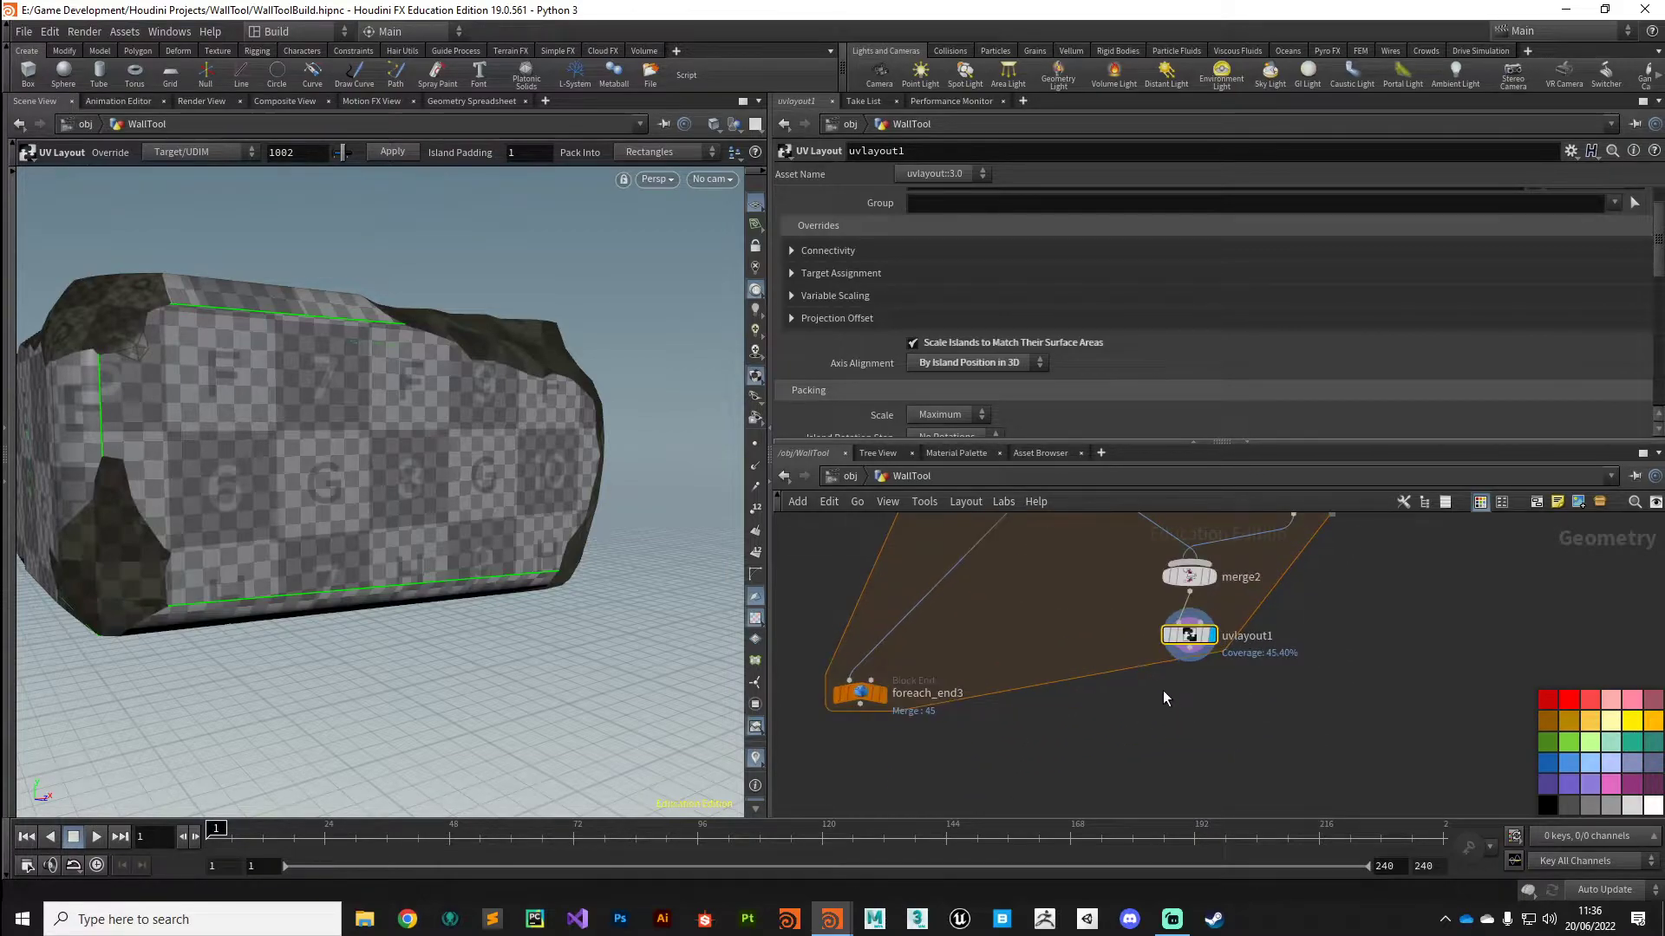
left_click(1192, 656)
left_click(851, 680)
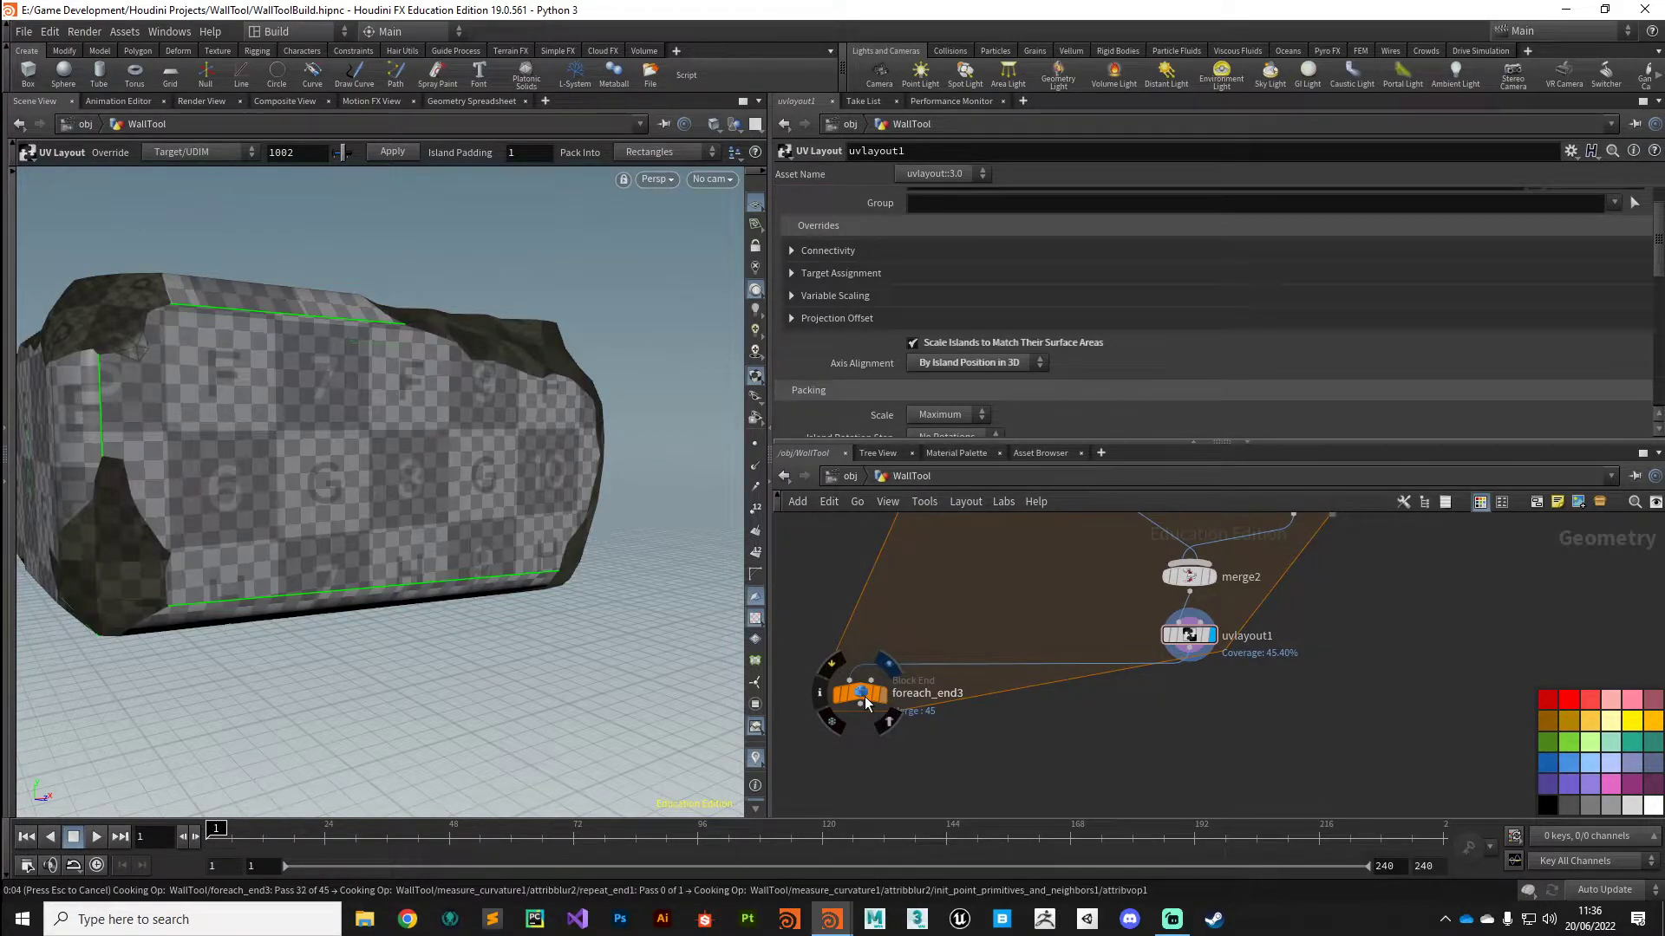
left_click(866, 696)
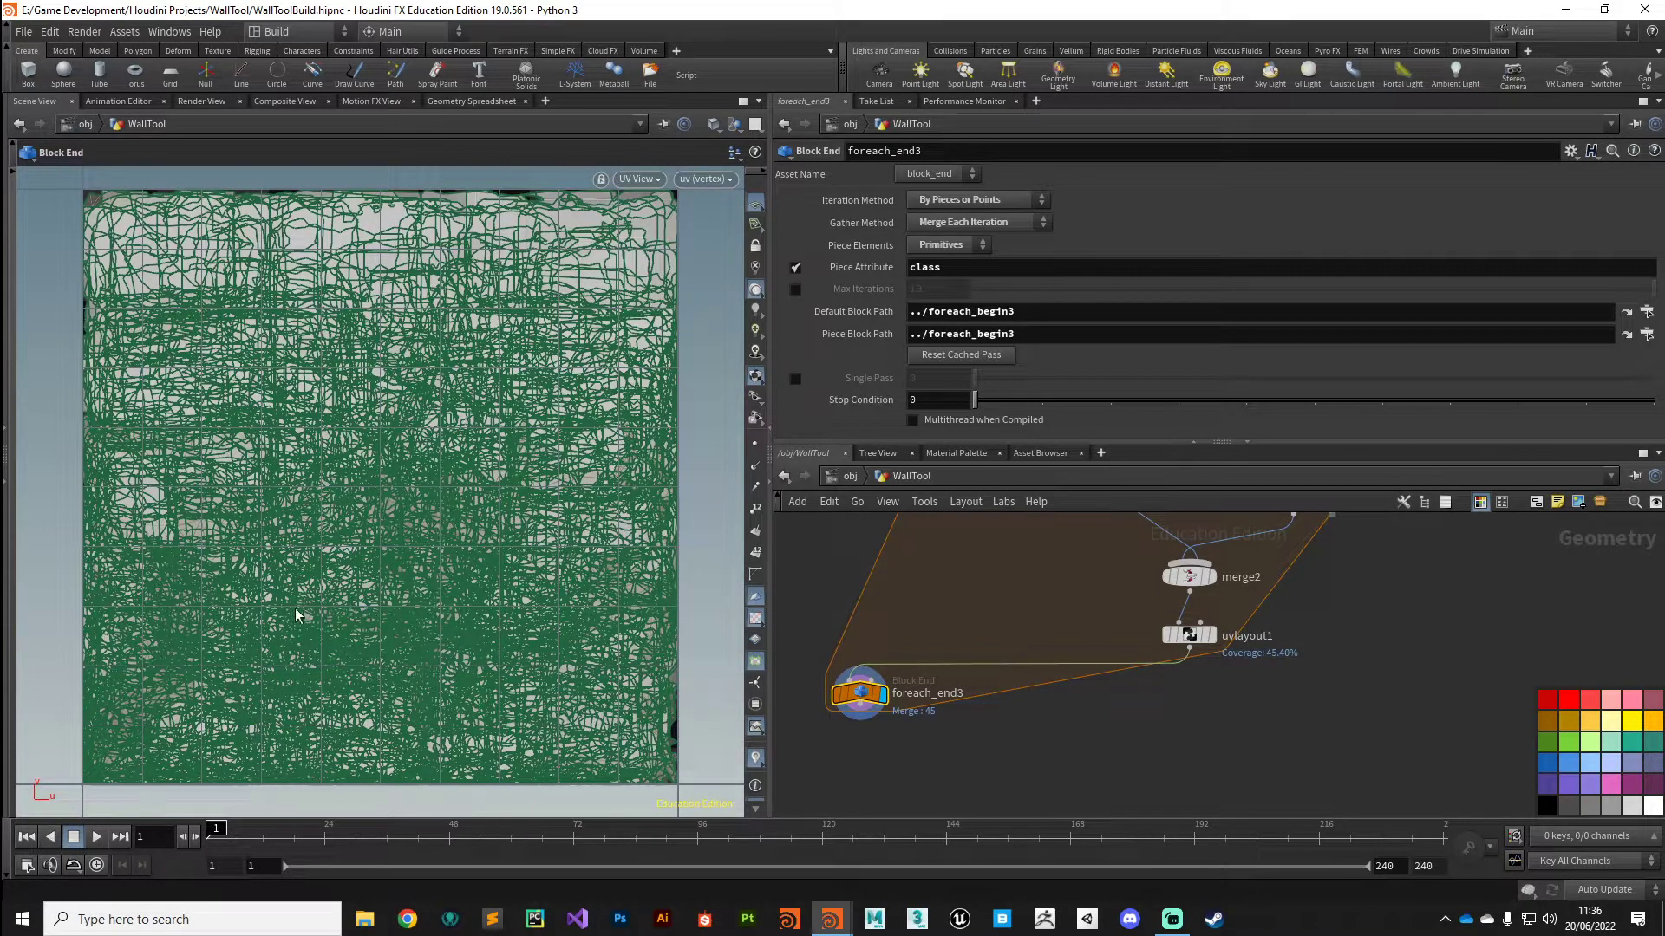
- Examine the whole wall in the 3D perspective view, checking the UV pattern and chipped edges on the bricks
key("space+1")
left_click_drag(346, 638, 423, 439, "alt")
right_click_drag(423, 439, 274, 559, "alt")
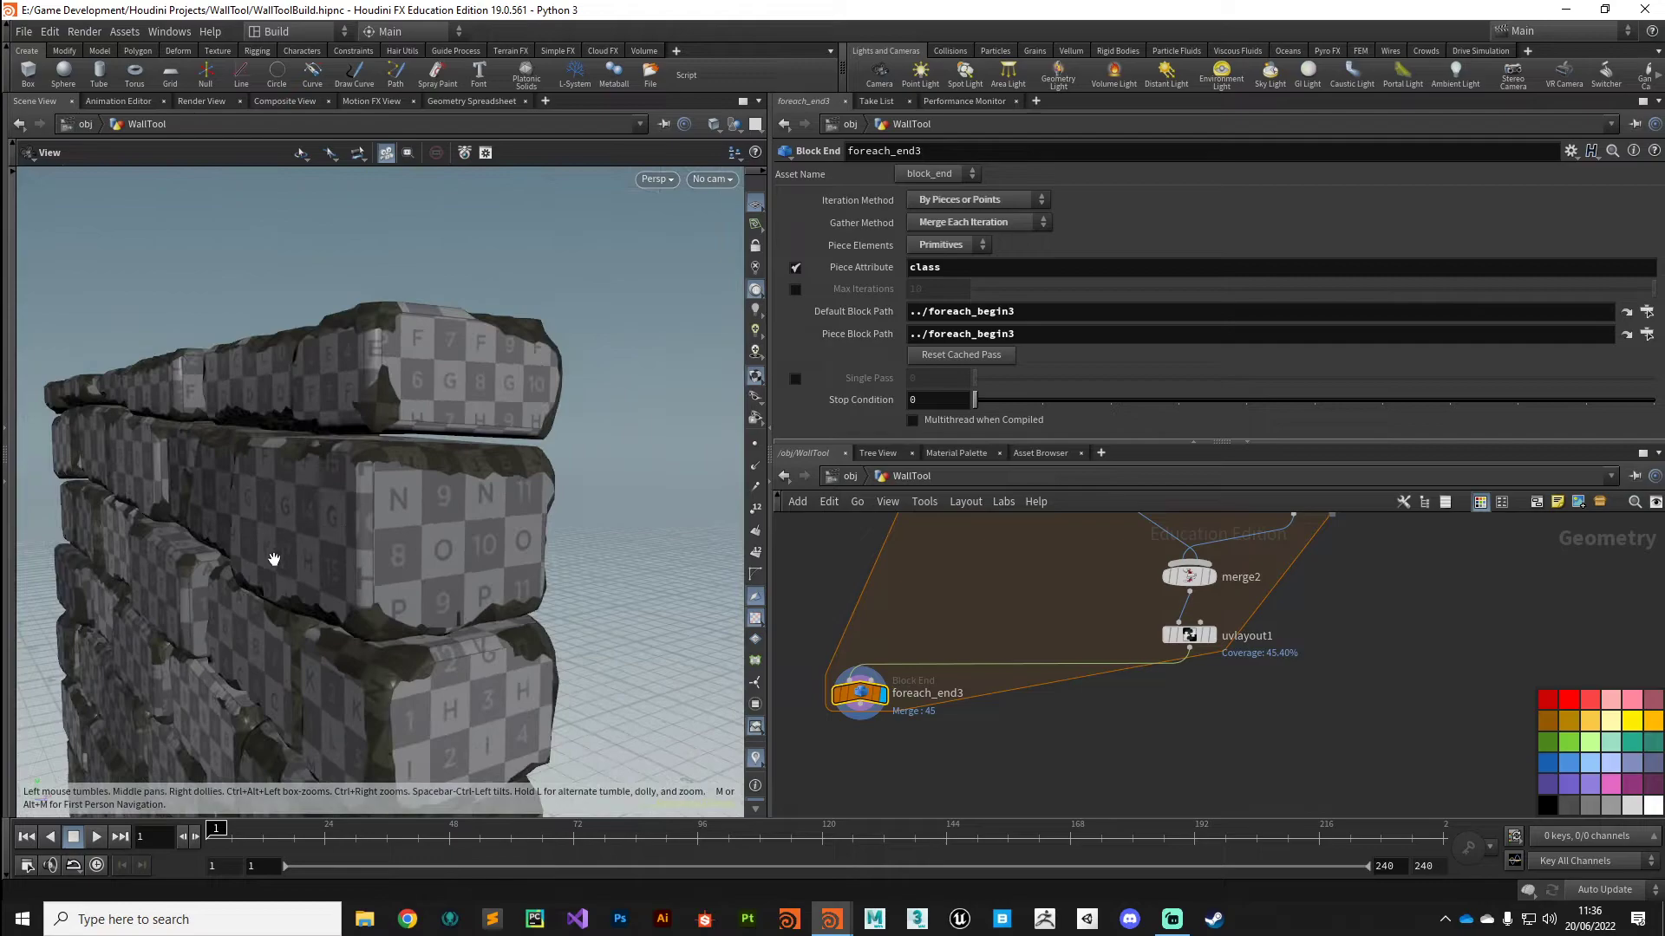
left_click_drag(274, 559, 246, 585, "alt")
middle_click_drag(247, 584, 309, 533, "alt")
left_click_drag(309, 533, 347, 542, "alt")
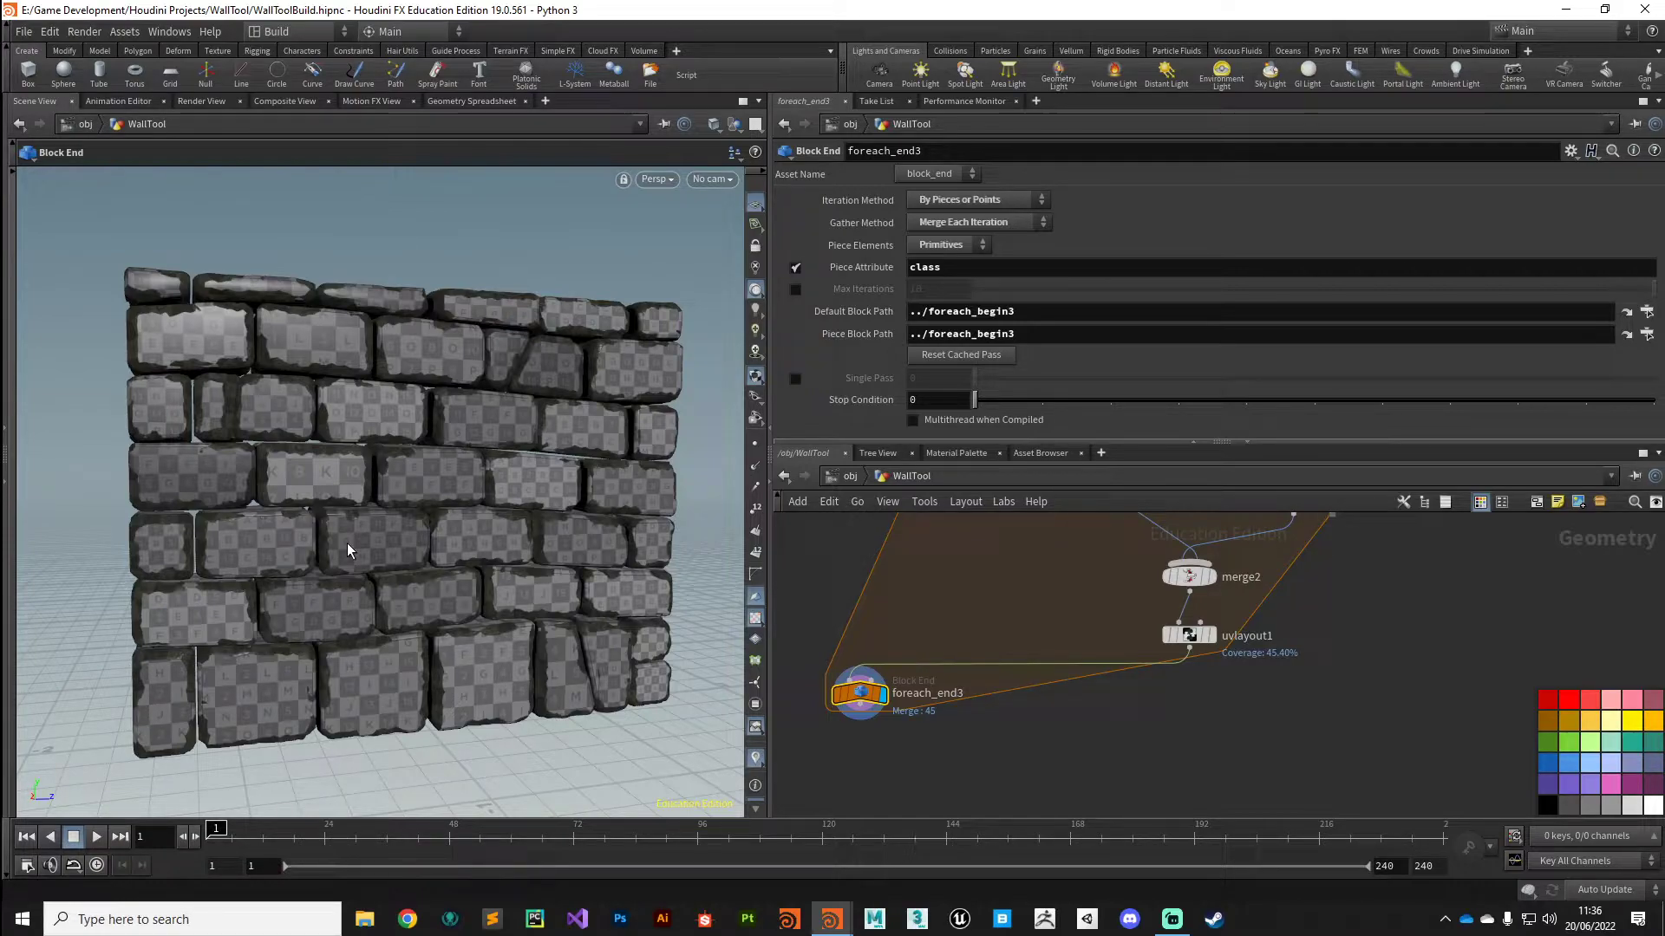
left_click_drag(460, 566, 413, 588)
right_click_drag(412, 588, 535, 476, "alt")
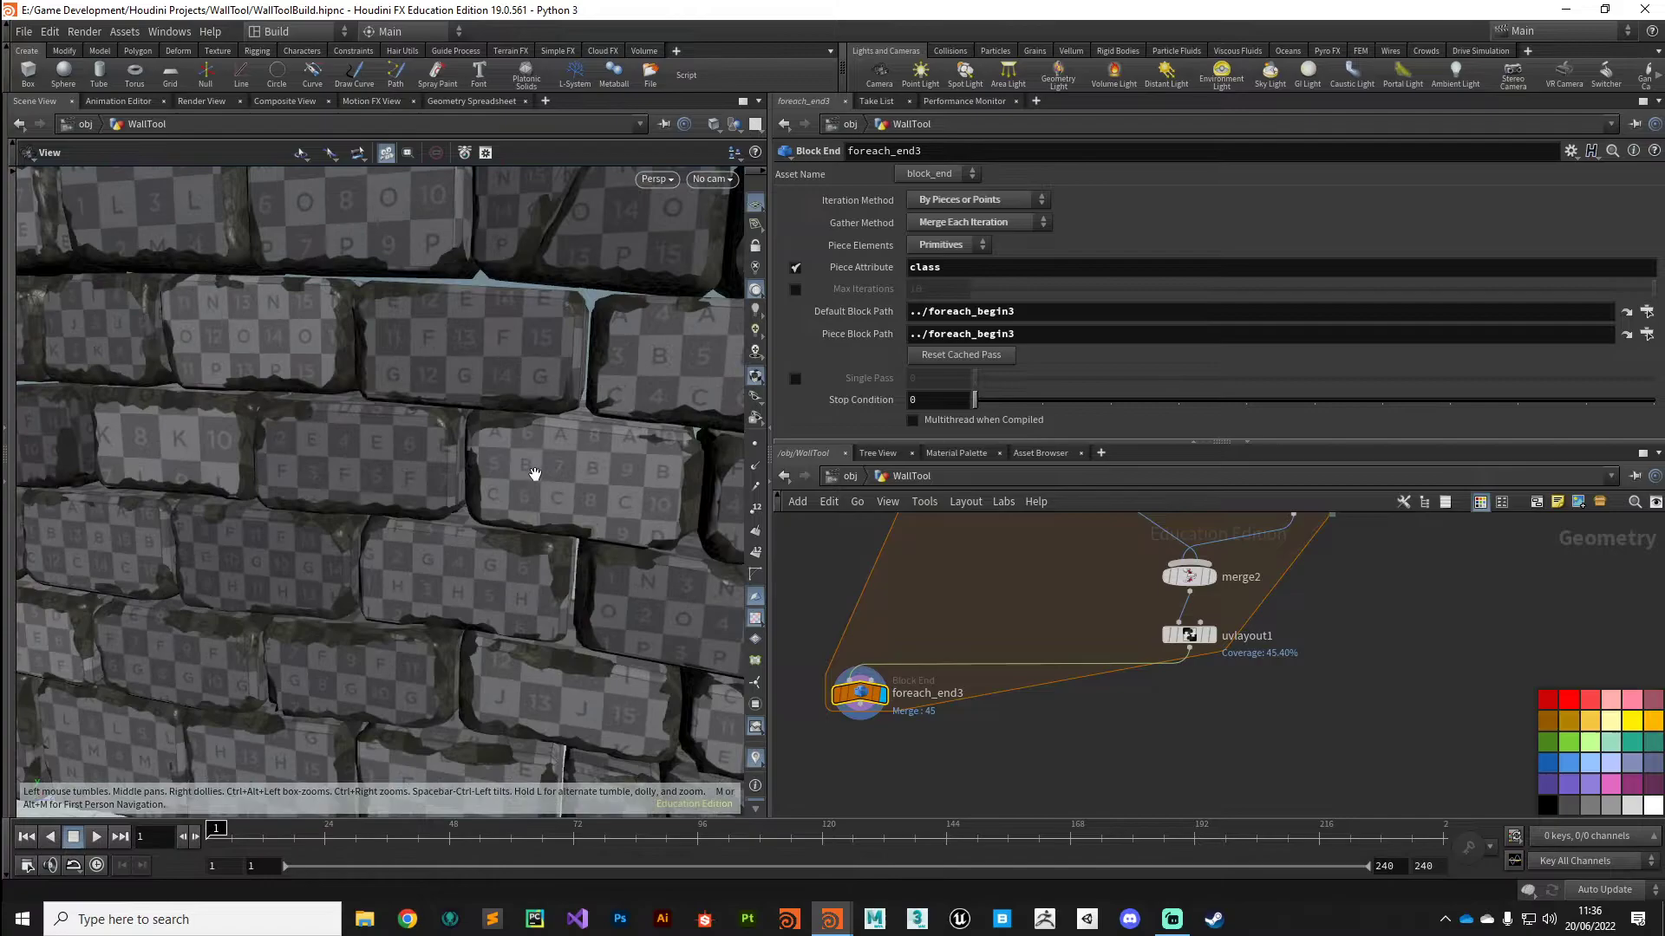
left_click_drag(535, 476, 400, 507, "alt")
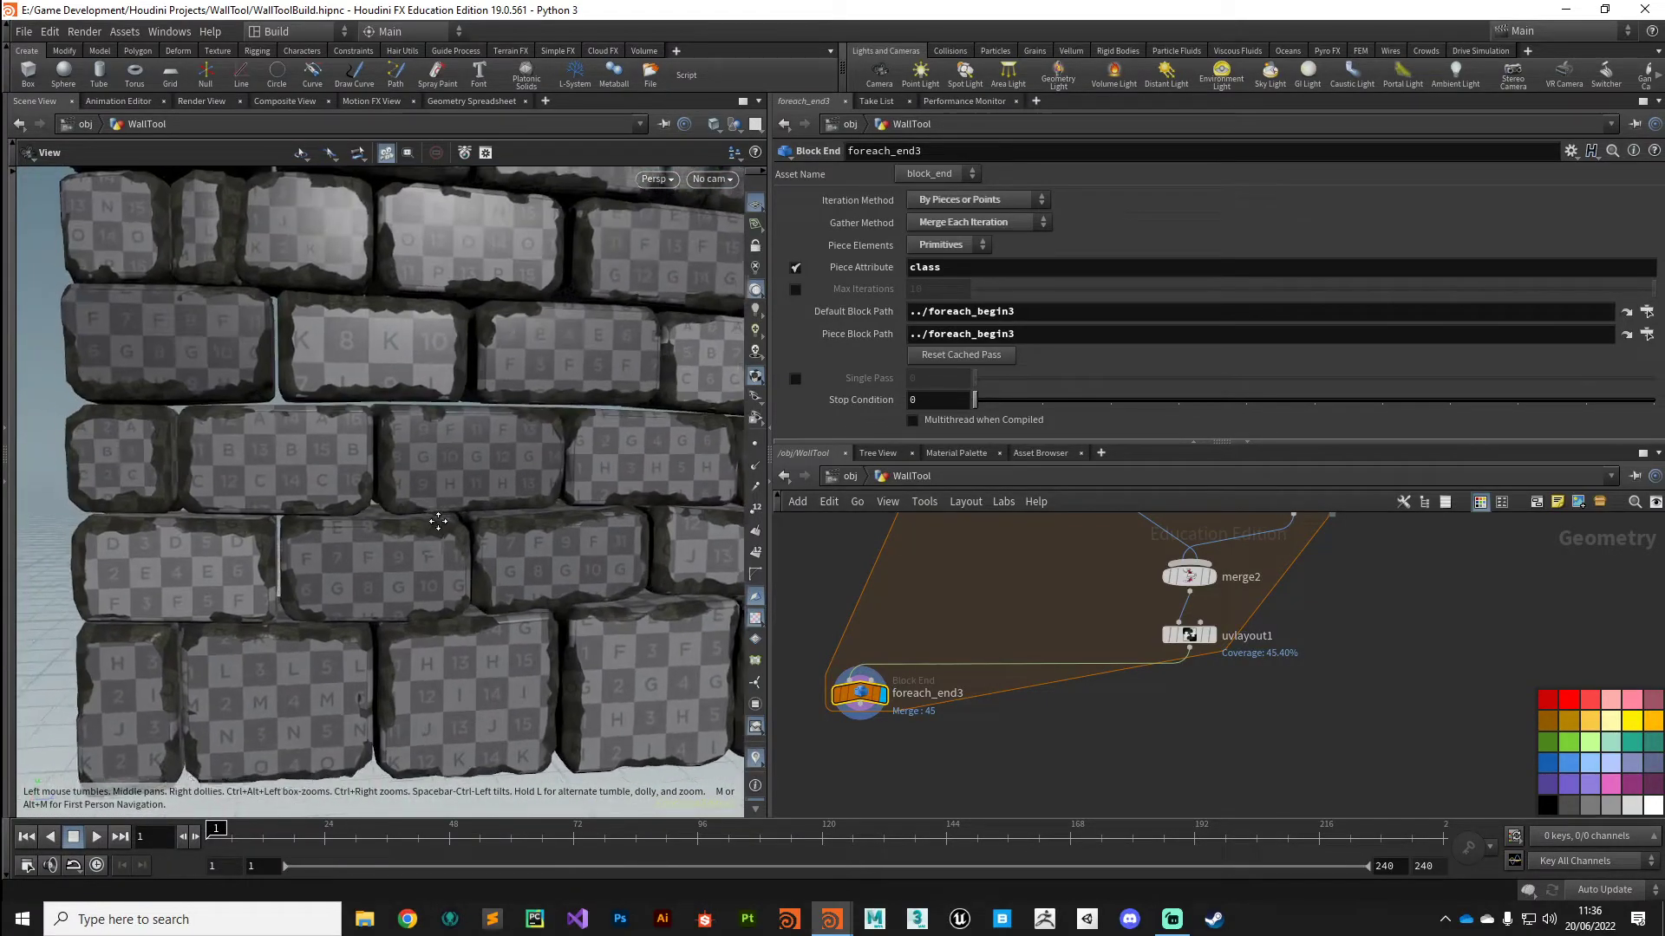
right_click_drag(400, 507, 387, 518, "alt")
middle_click_drag(387, 519, 382, 567, "alt")
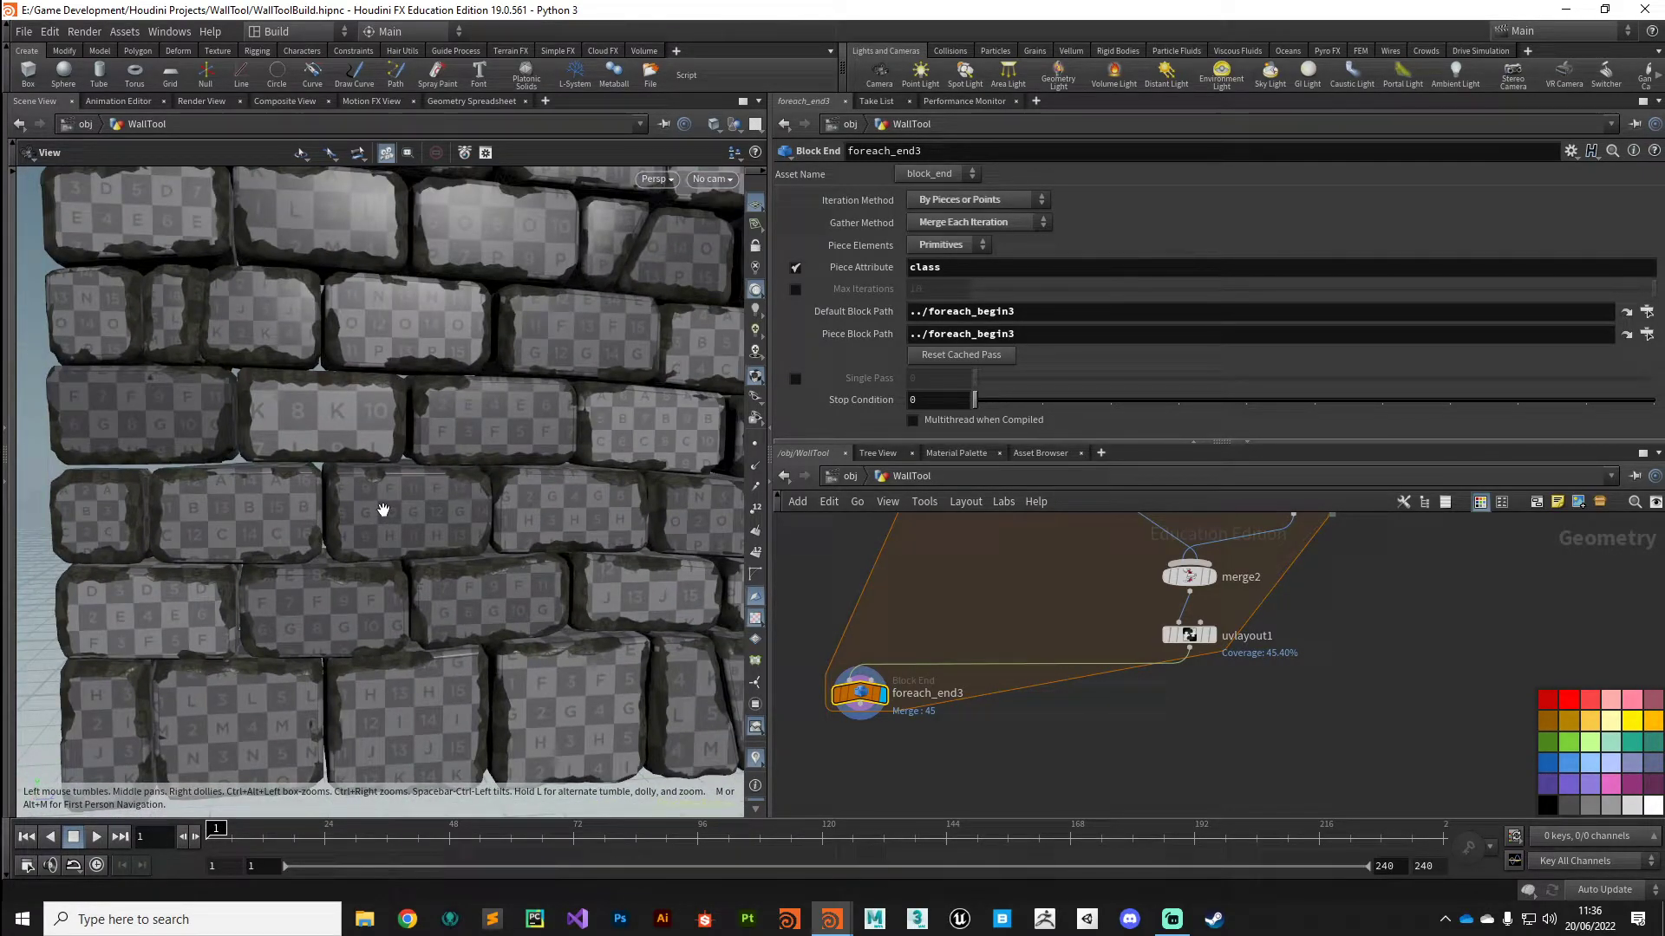
key("Escape")
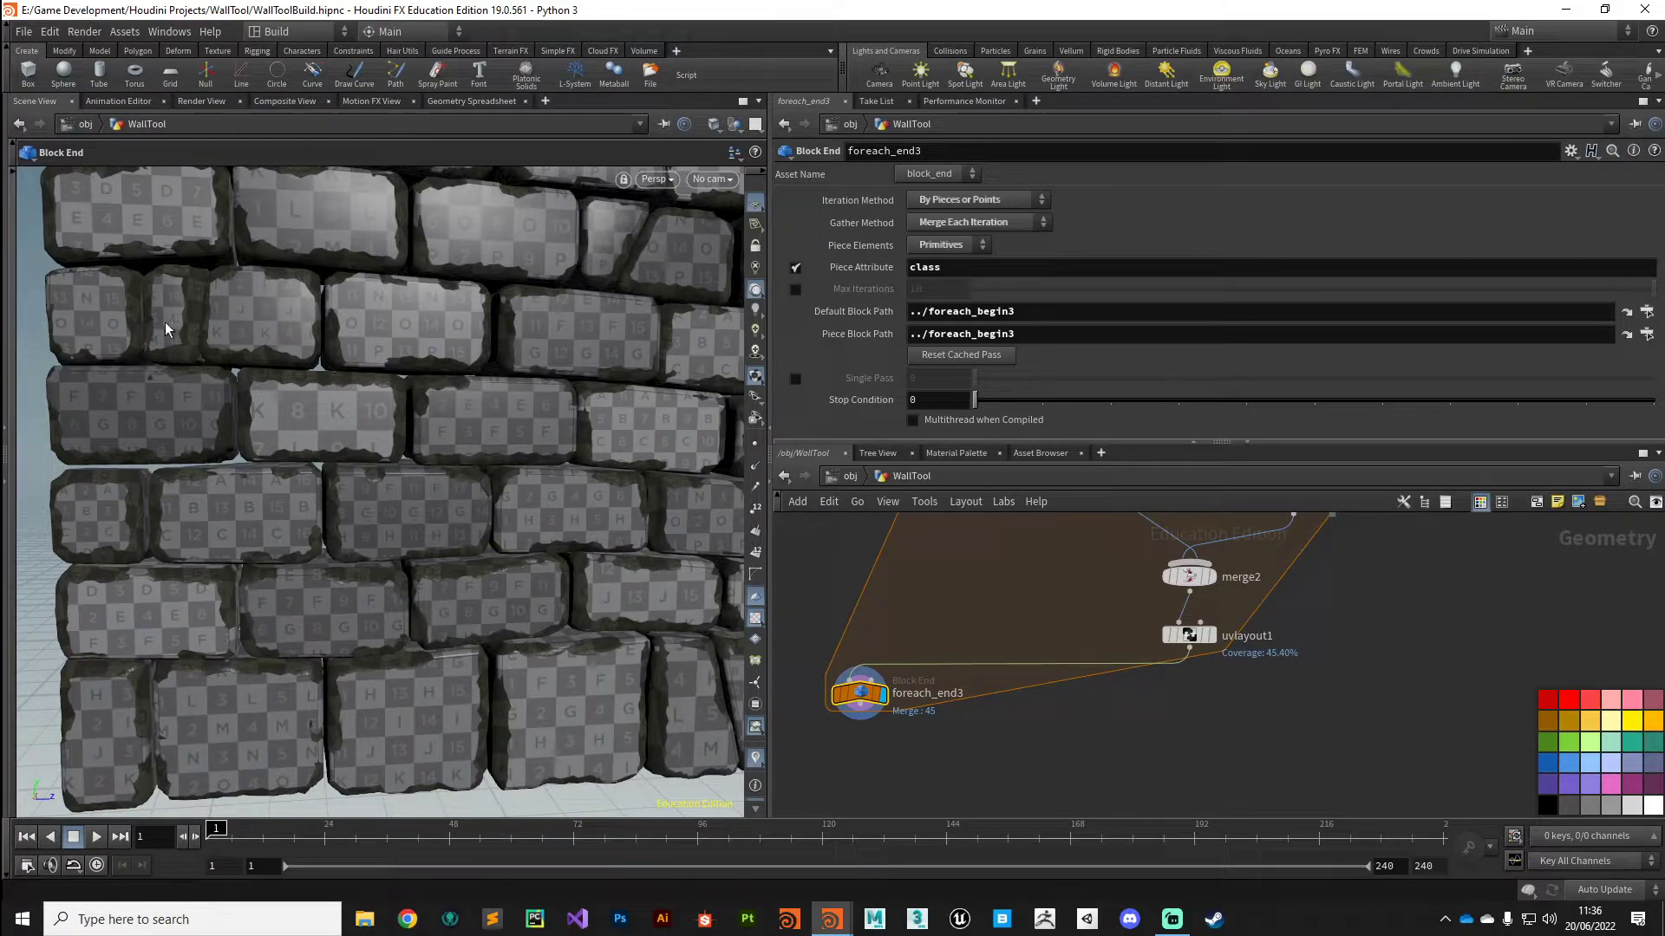
- Insert a Group Create node between uvunwrap1 and merge2, align it beneath uvunwrap1, and display its output
scroll(165, 320, "up", 10)
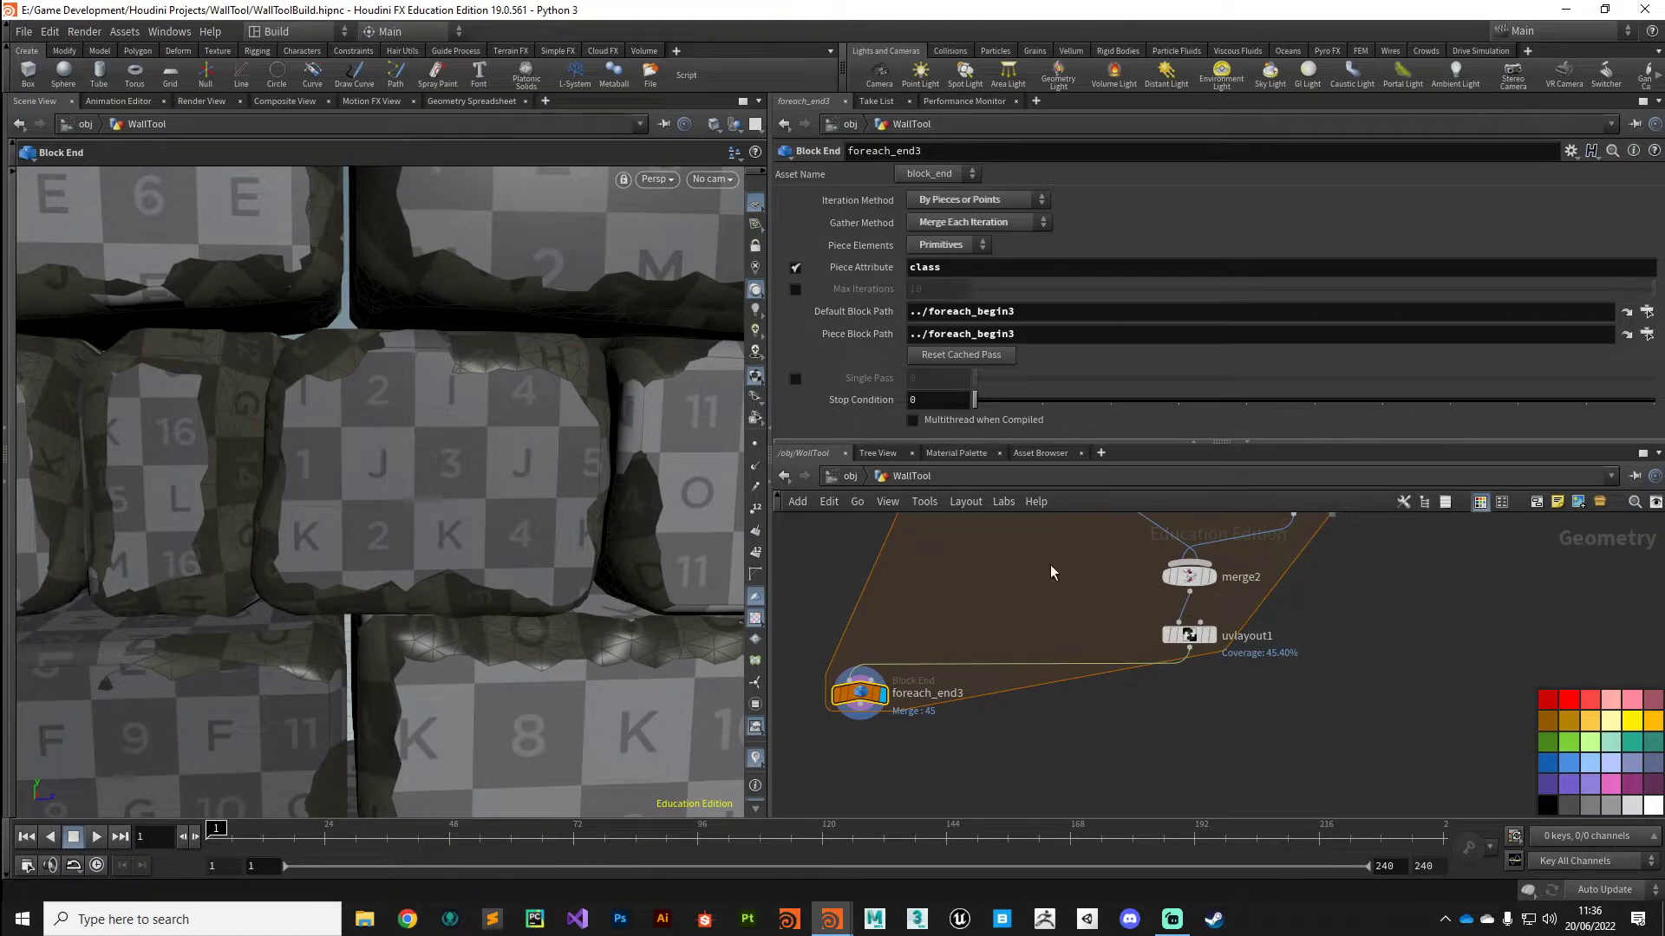
middle_click_drag(1051, 566, 1008, 734)
mouse_move(1143, 754)
left_mouse_down()
mouse_move(1148, 740)
mouse_move(1143, 775)
left_mouse_up()
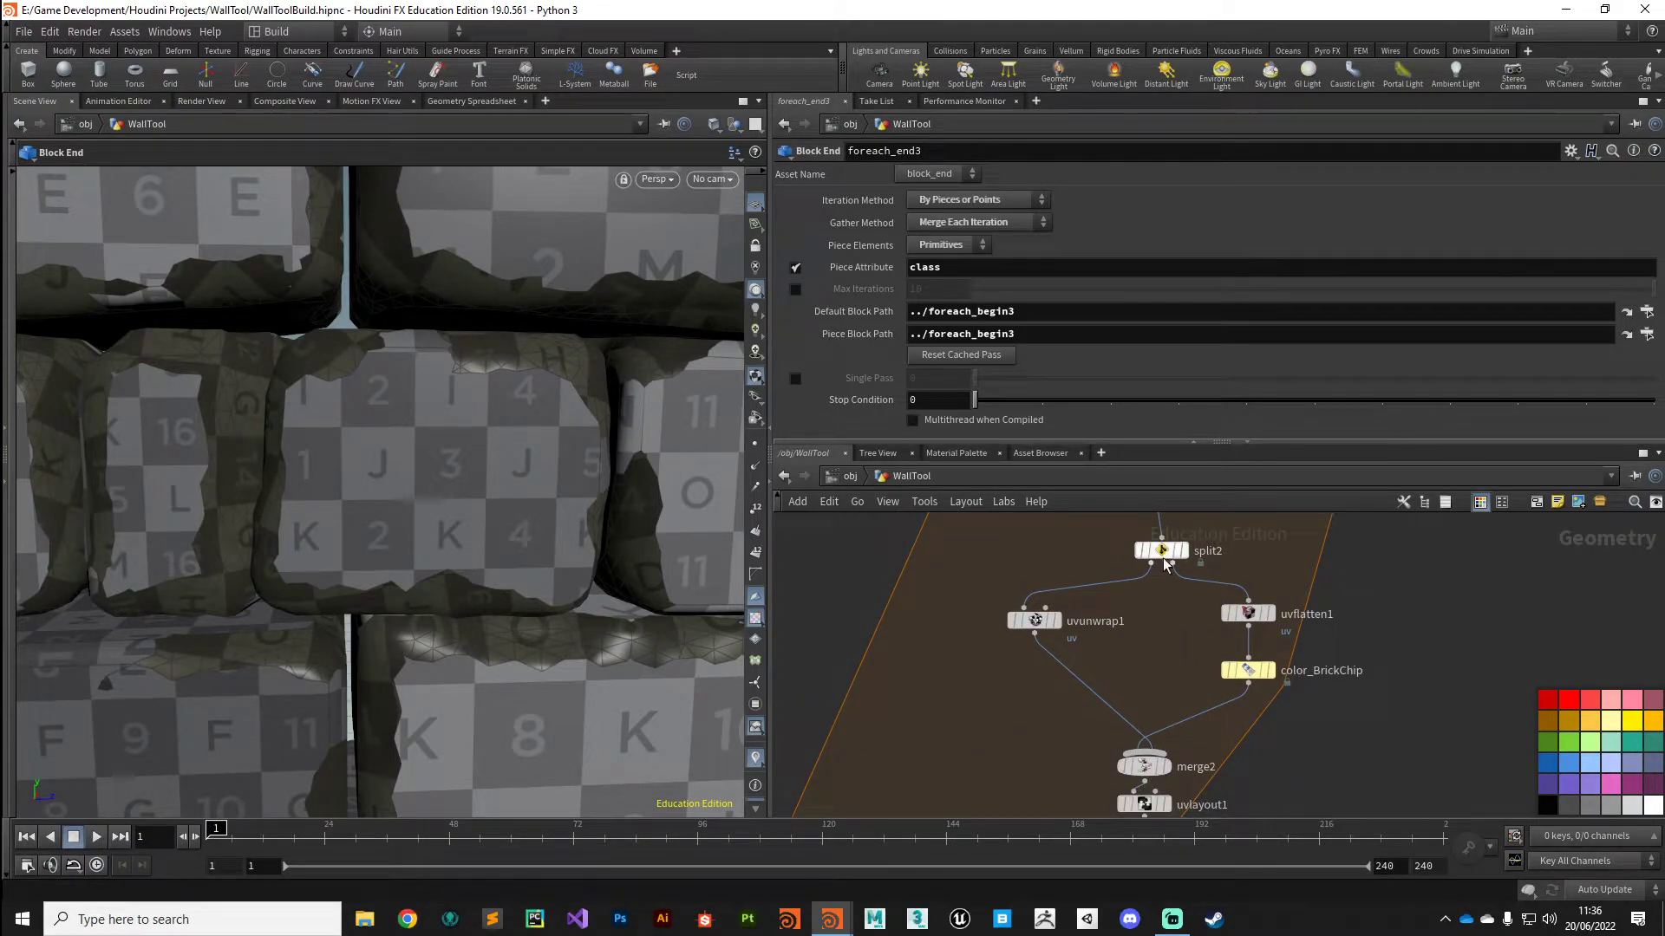
key("Tab")
type("group")
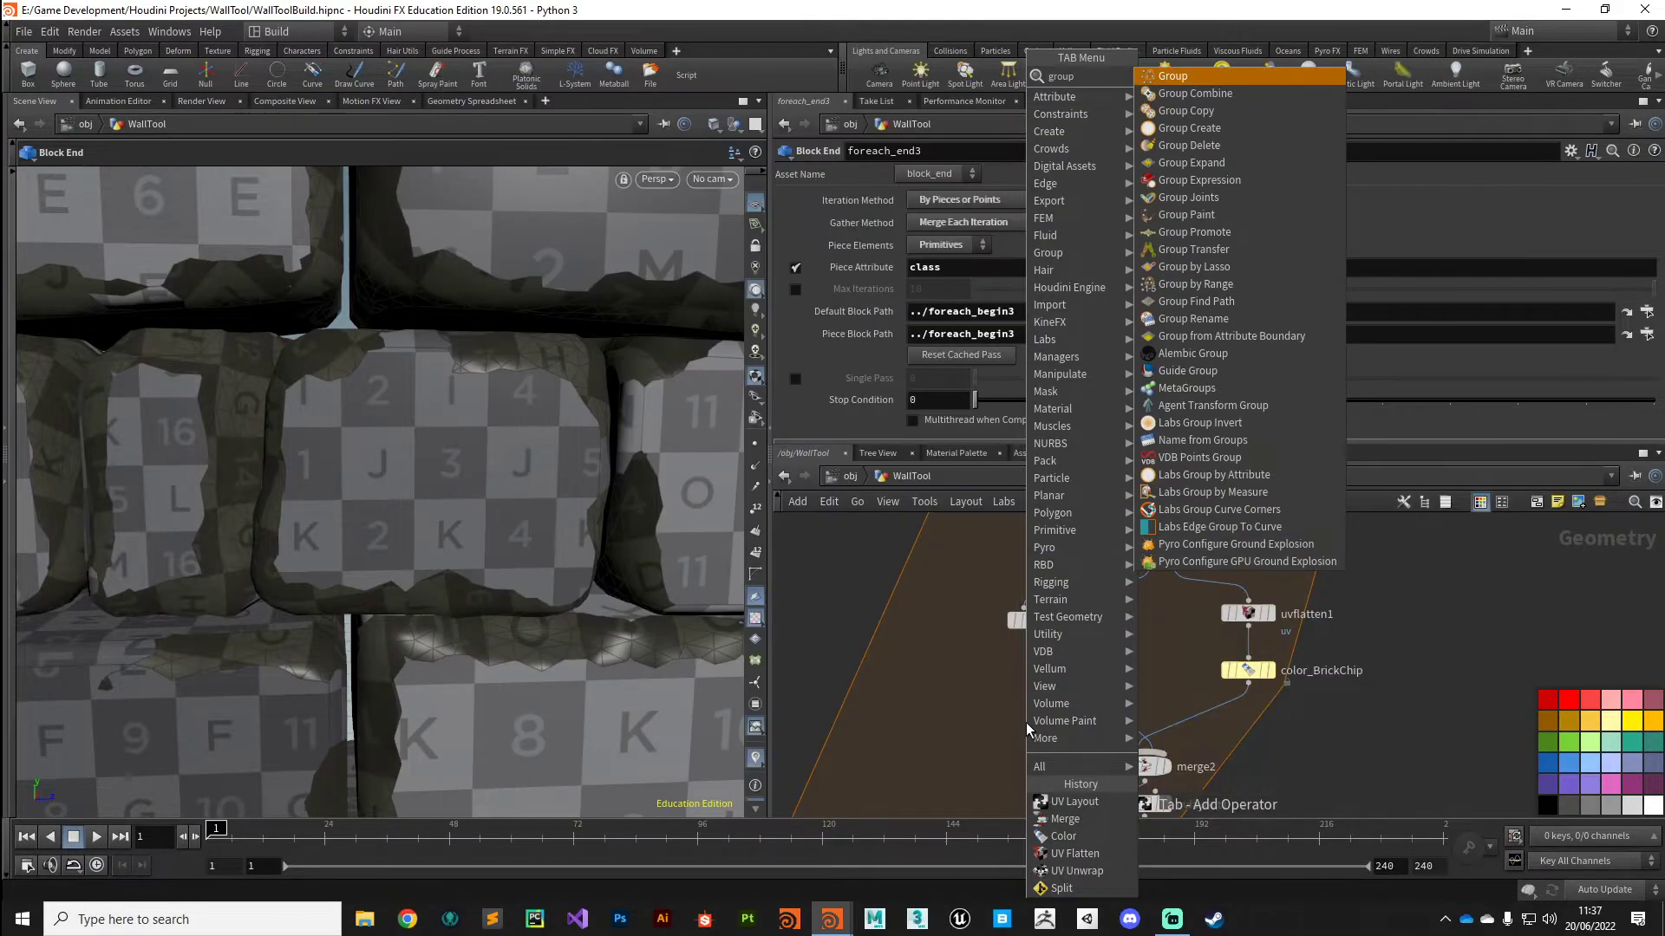
key("Return")
left_click(1070, 680)
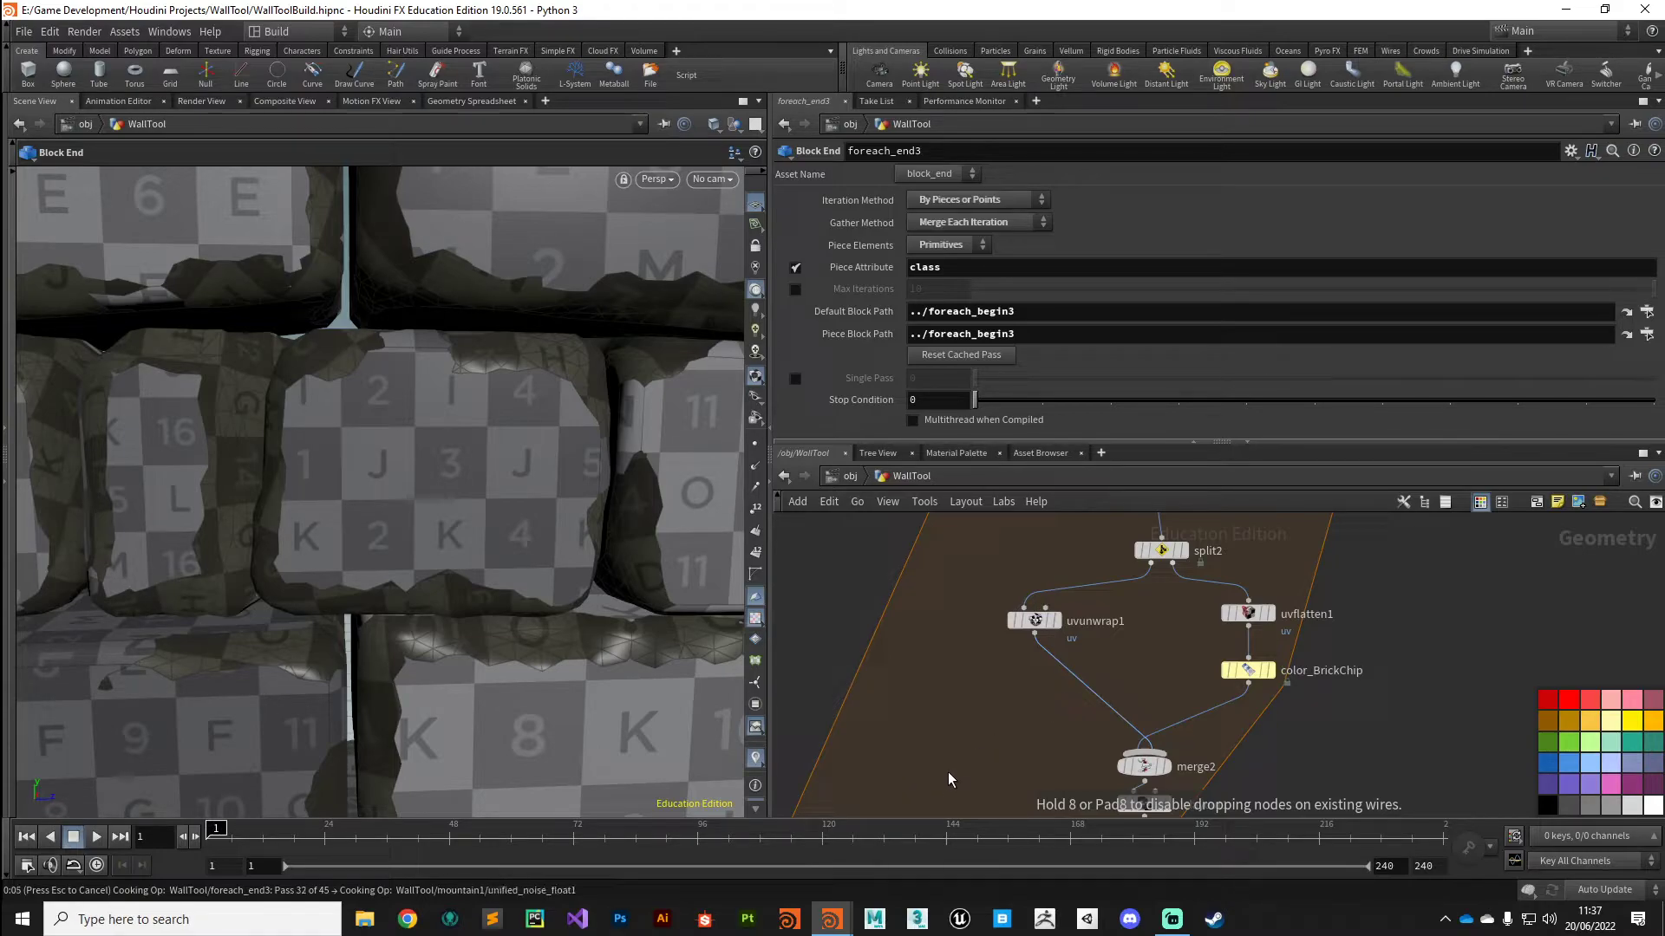
left_click(1069, 677)
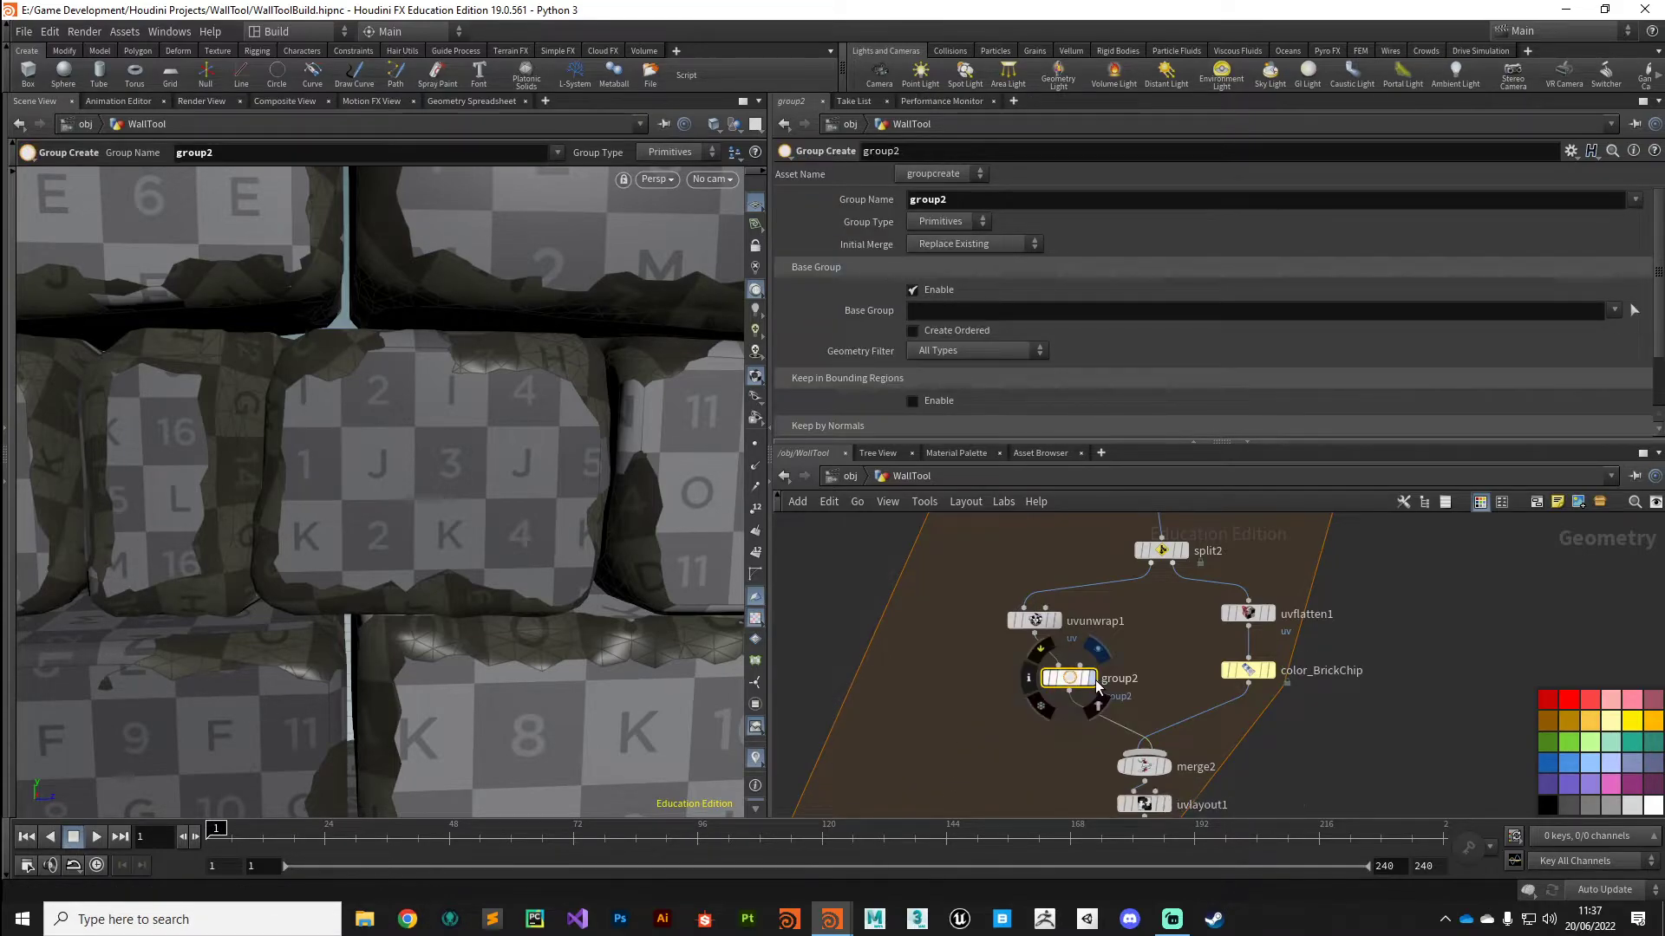
left_click_drag(1069, 679, 1034, 681)
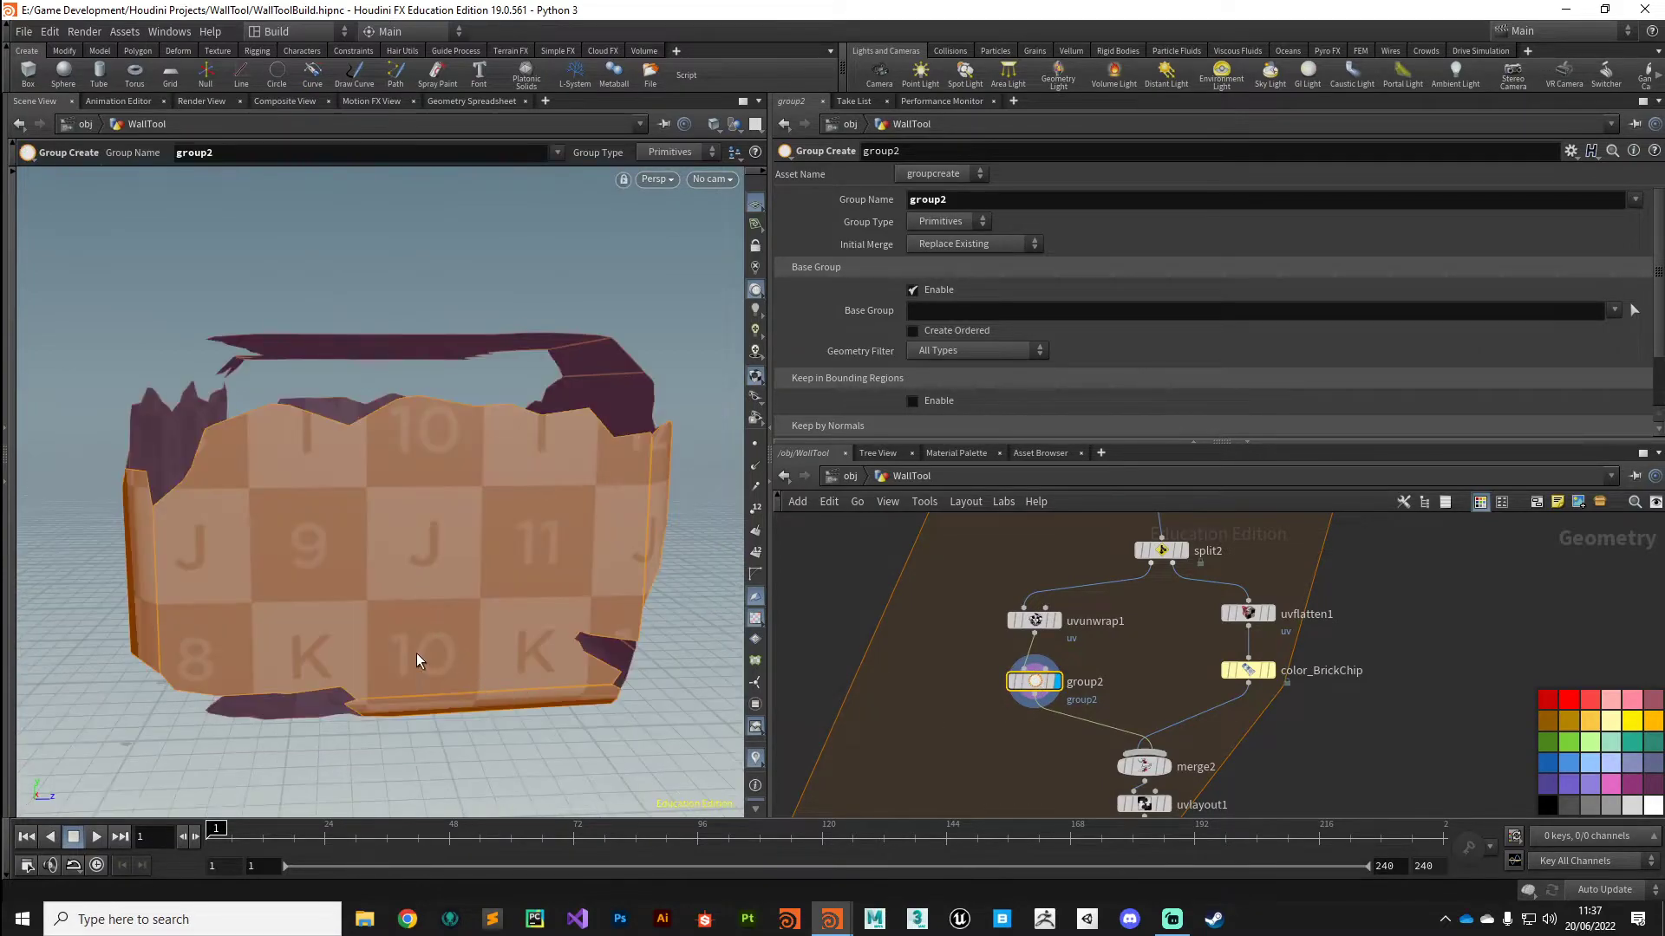
- Name the primitive group on the brick's unwrapped faces brickFace
left_click_drag(416, 653, 543, 528, "alt")
right_click_drag(543, 528, 339, 580, "alt")
left_click_drag(339, 580, 536, 502, "alt")
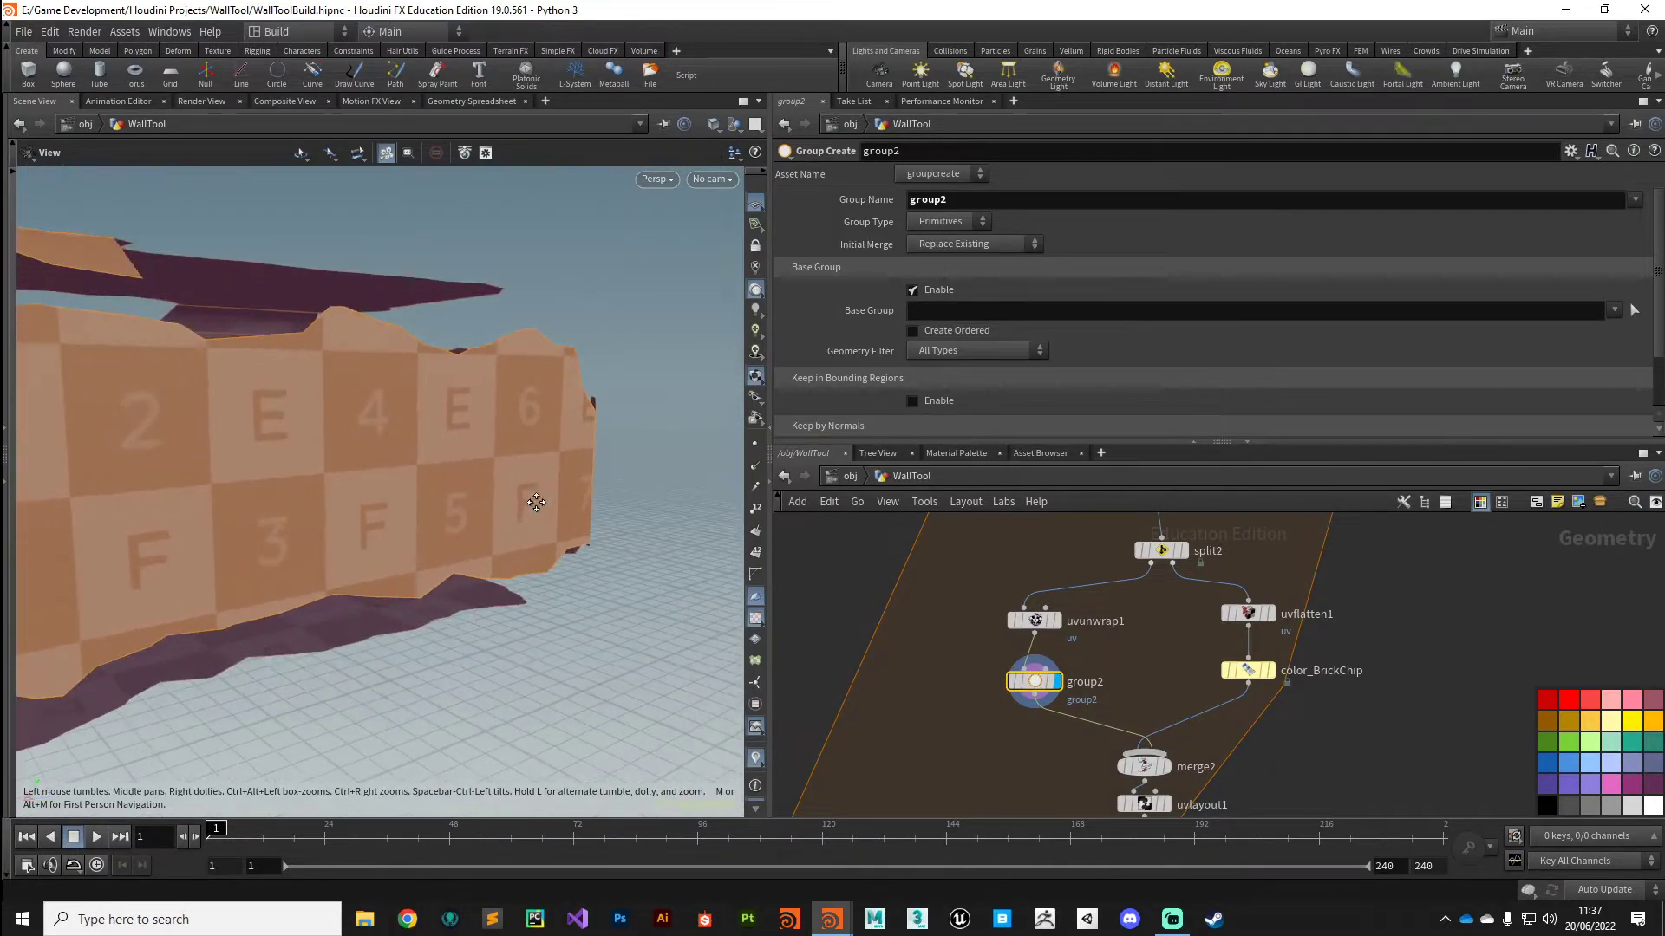
scroll(536, 502, "down", 3)
double_click(975, 200)
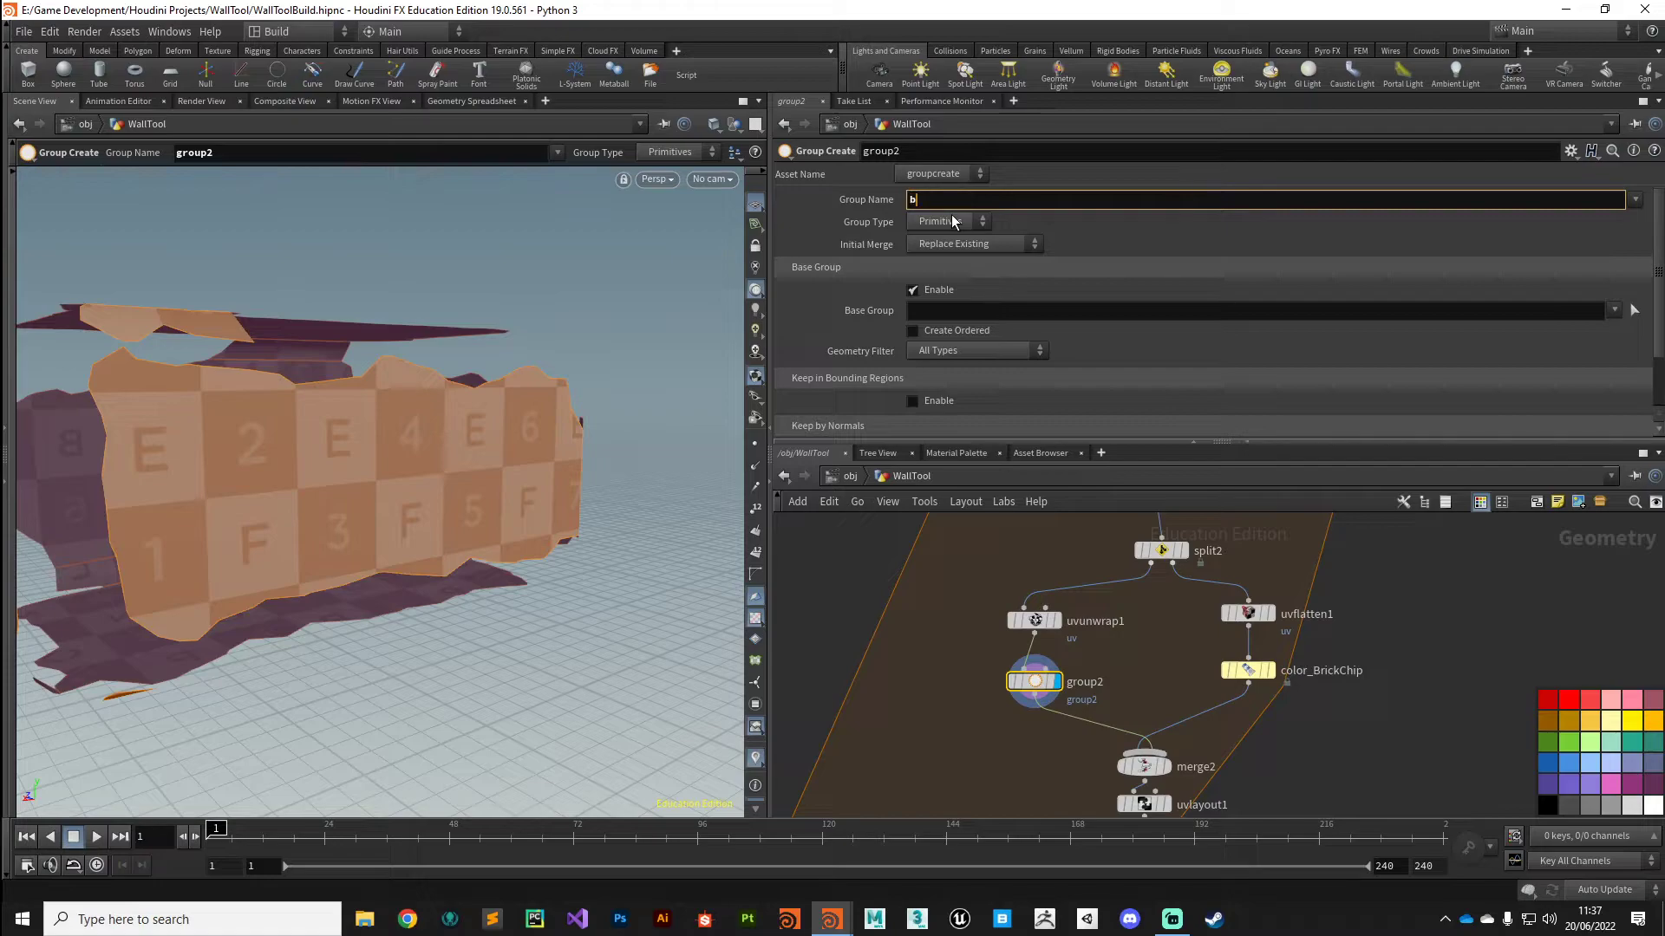
type("brickFace")
key("Return")
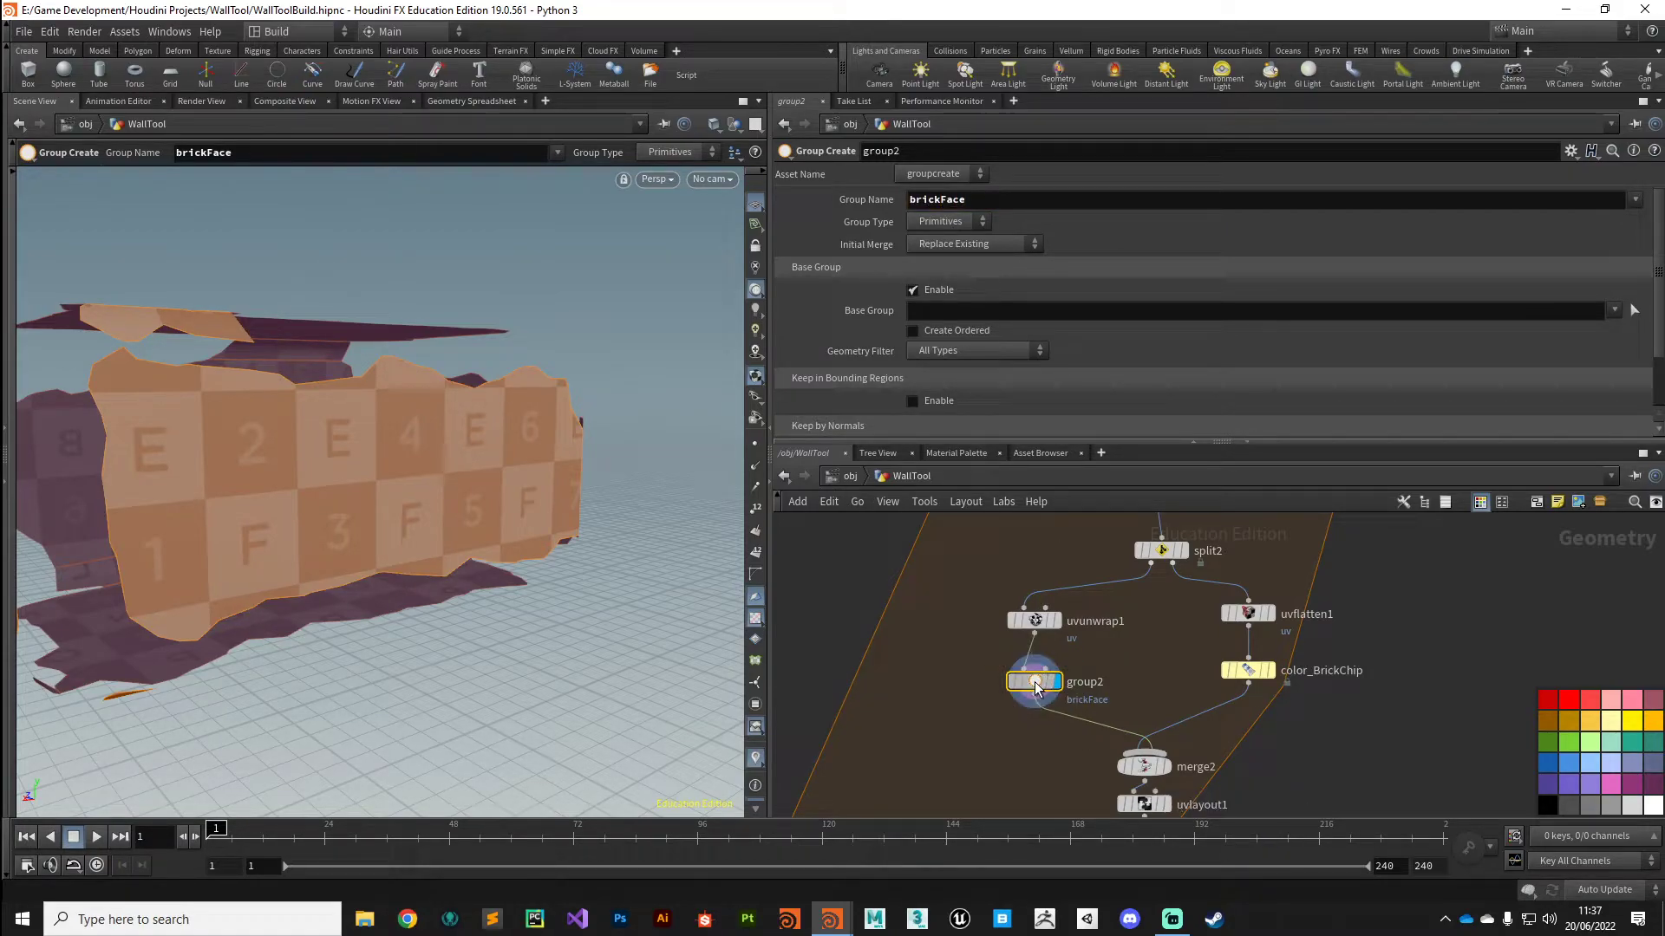
- Duplicate the brickFace group node onto the connection between color_BrickChip and merge2, and rename the copy's group brickChips
left_click_drag(1034, 681, 1249, 731, "alt")
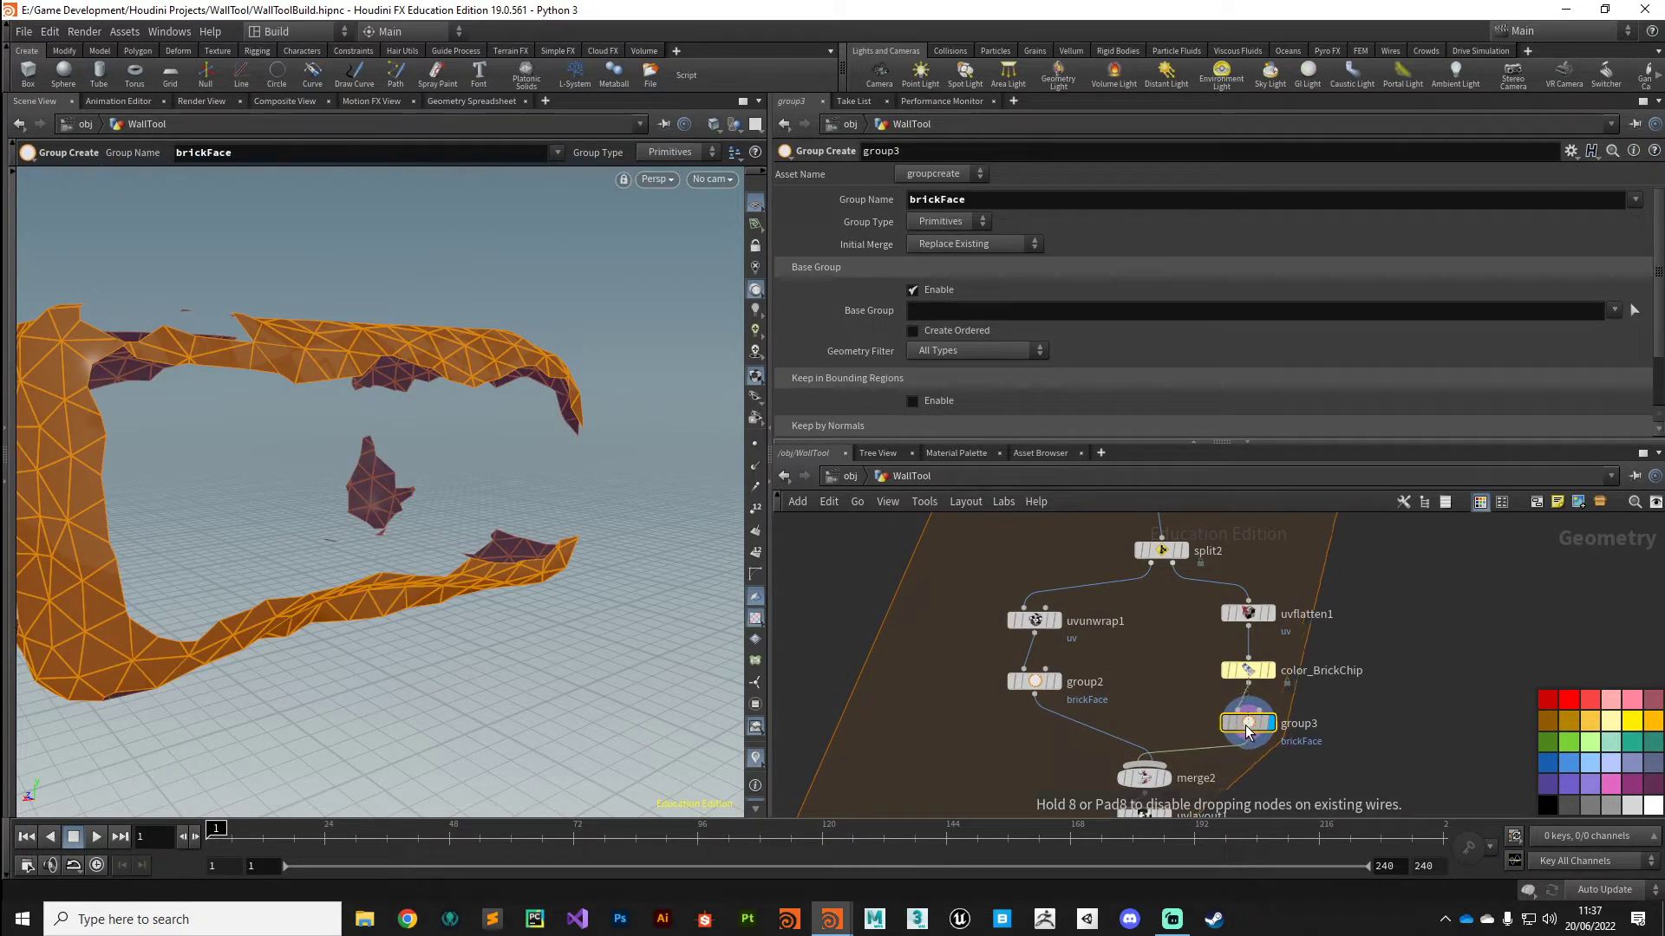
left_click(977, 201)
key("BackSpace")
key("BackSpace")
key("BackSpace")
key("BackSpace")
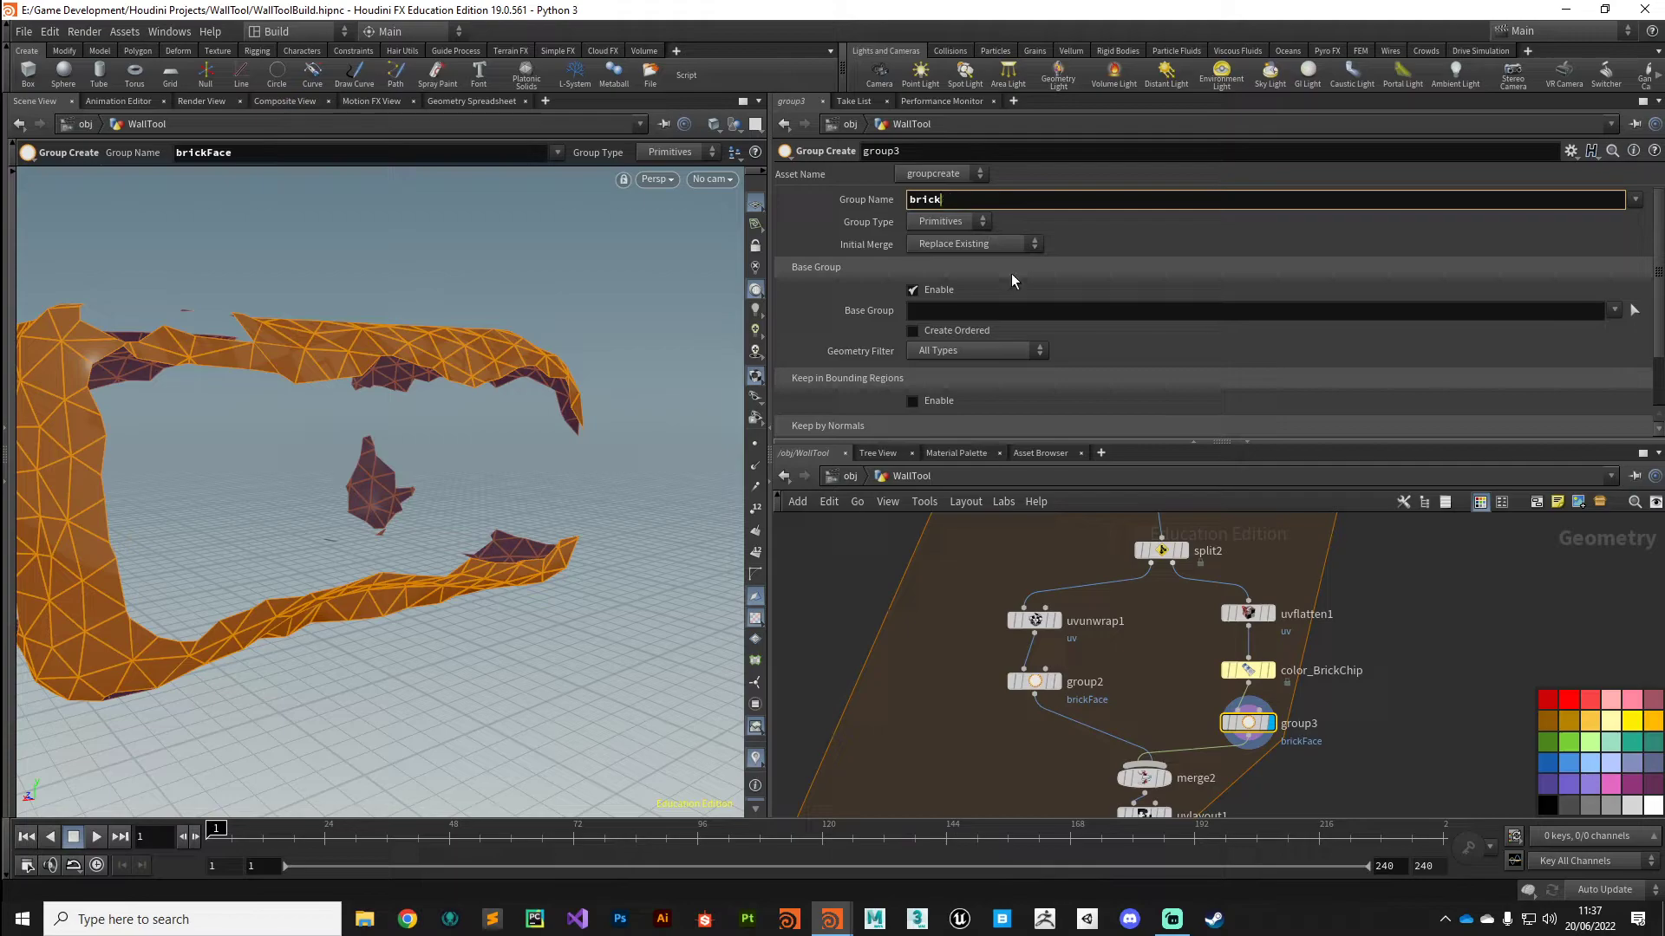
type("Chips")
key("Return")
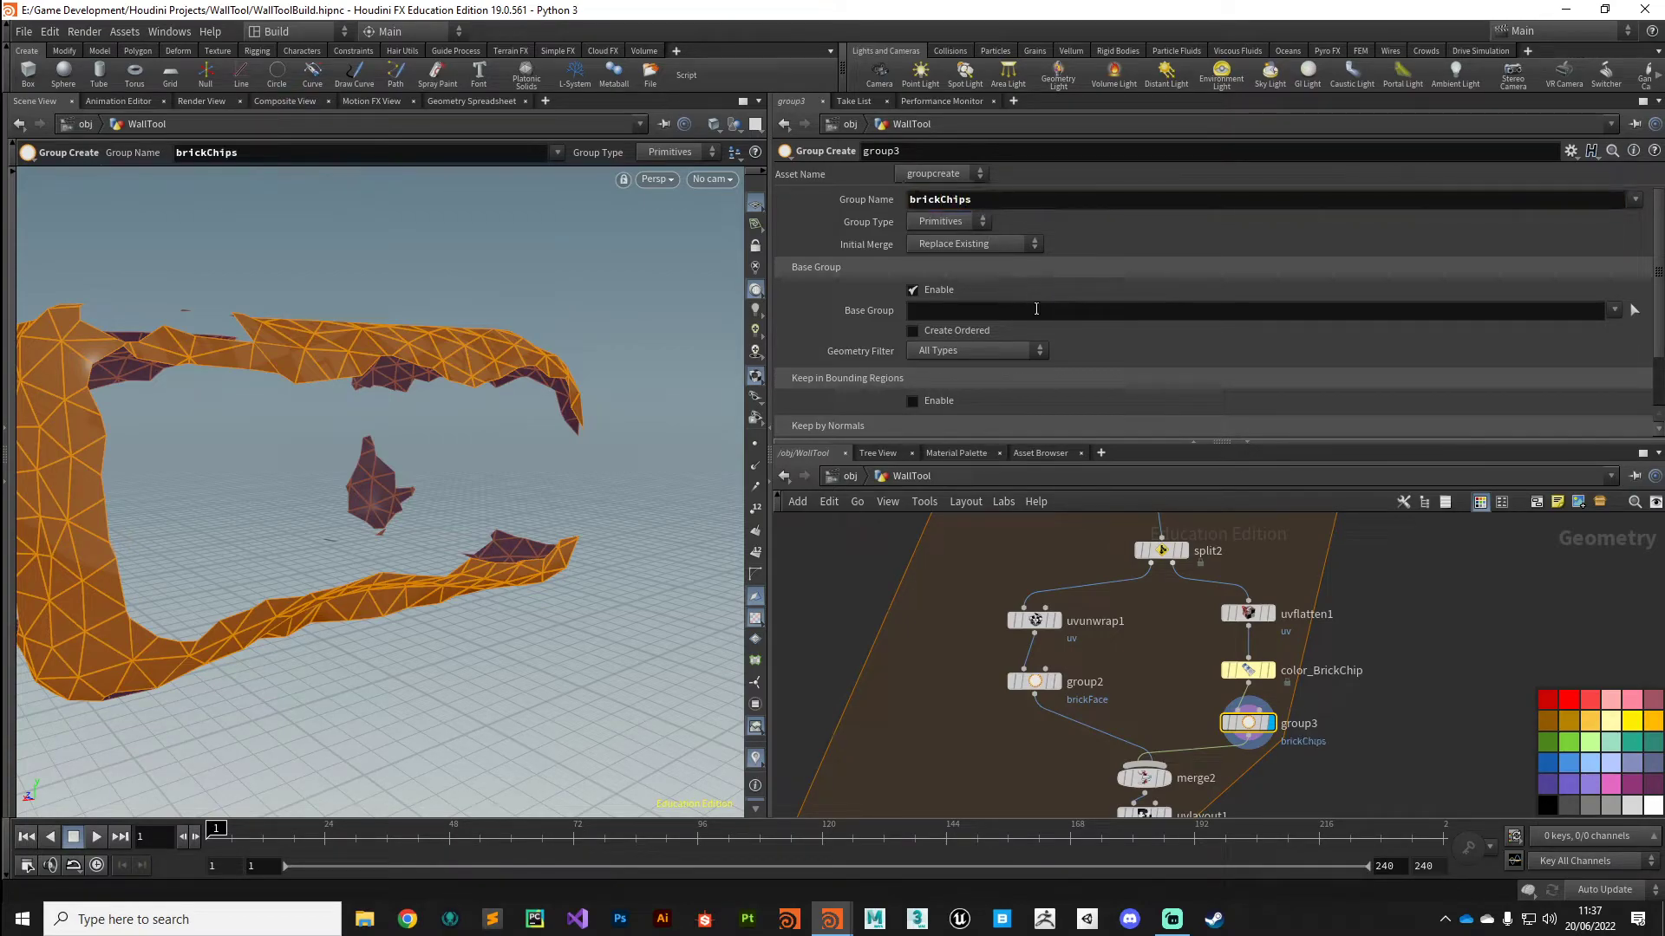
- Select foreach_end3 and display the loop's merged result
middle_click_drag(938, 774, 970, 609)
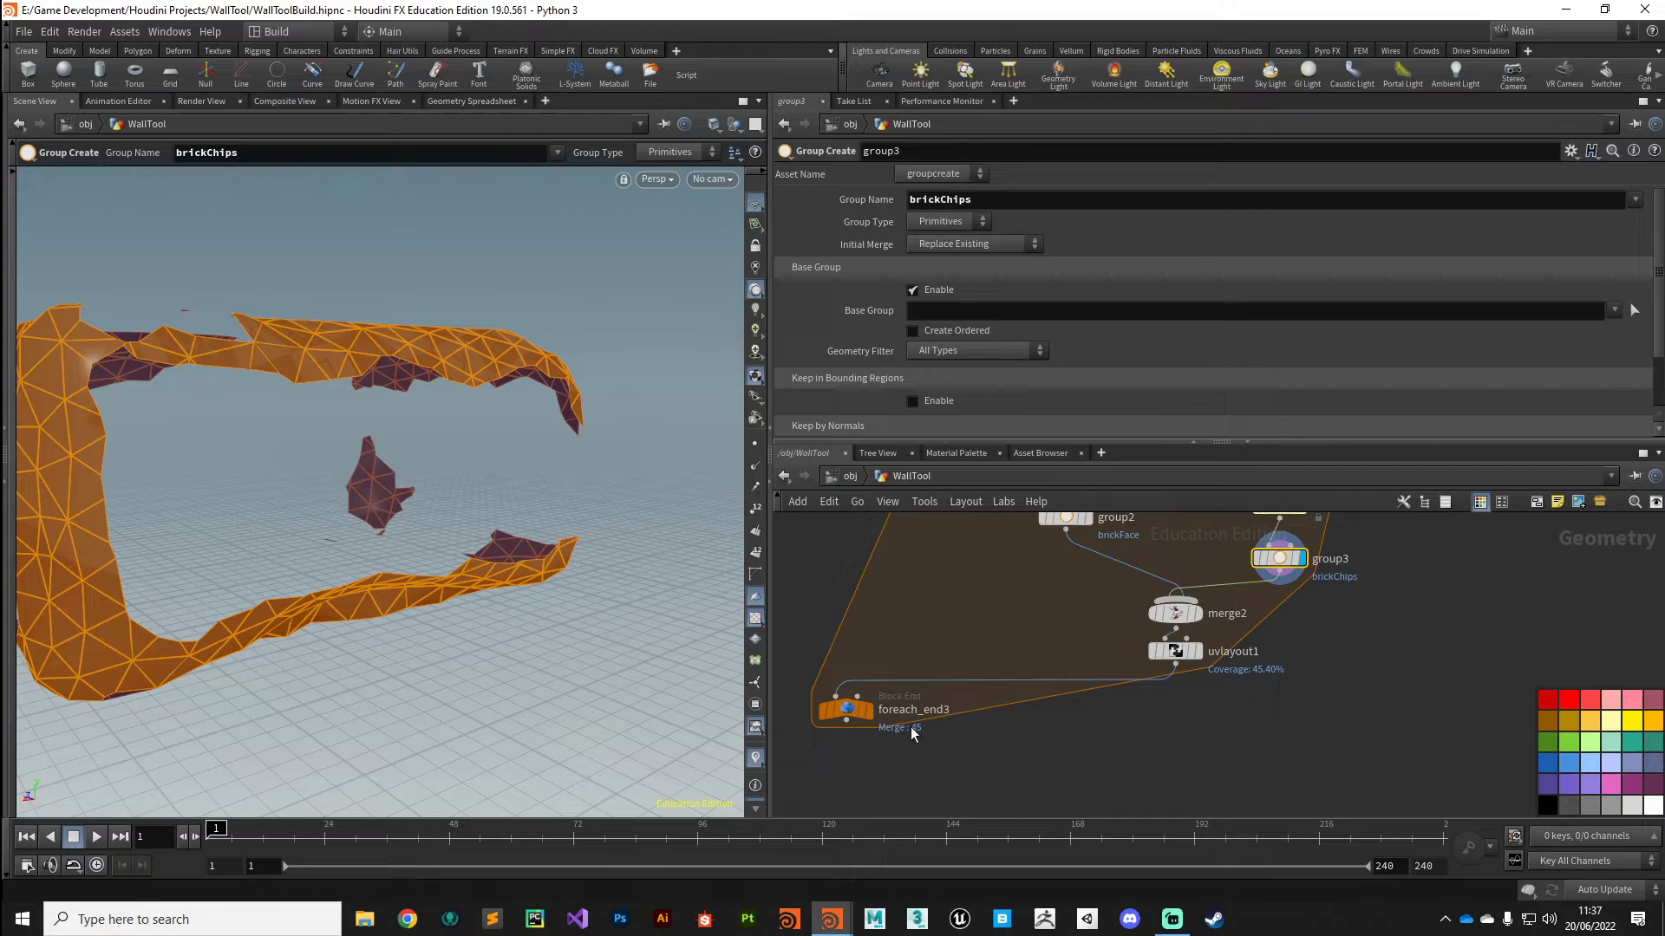
mouse_move(871, 710)
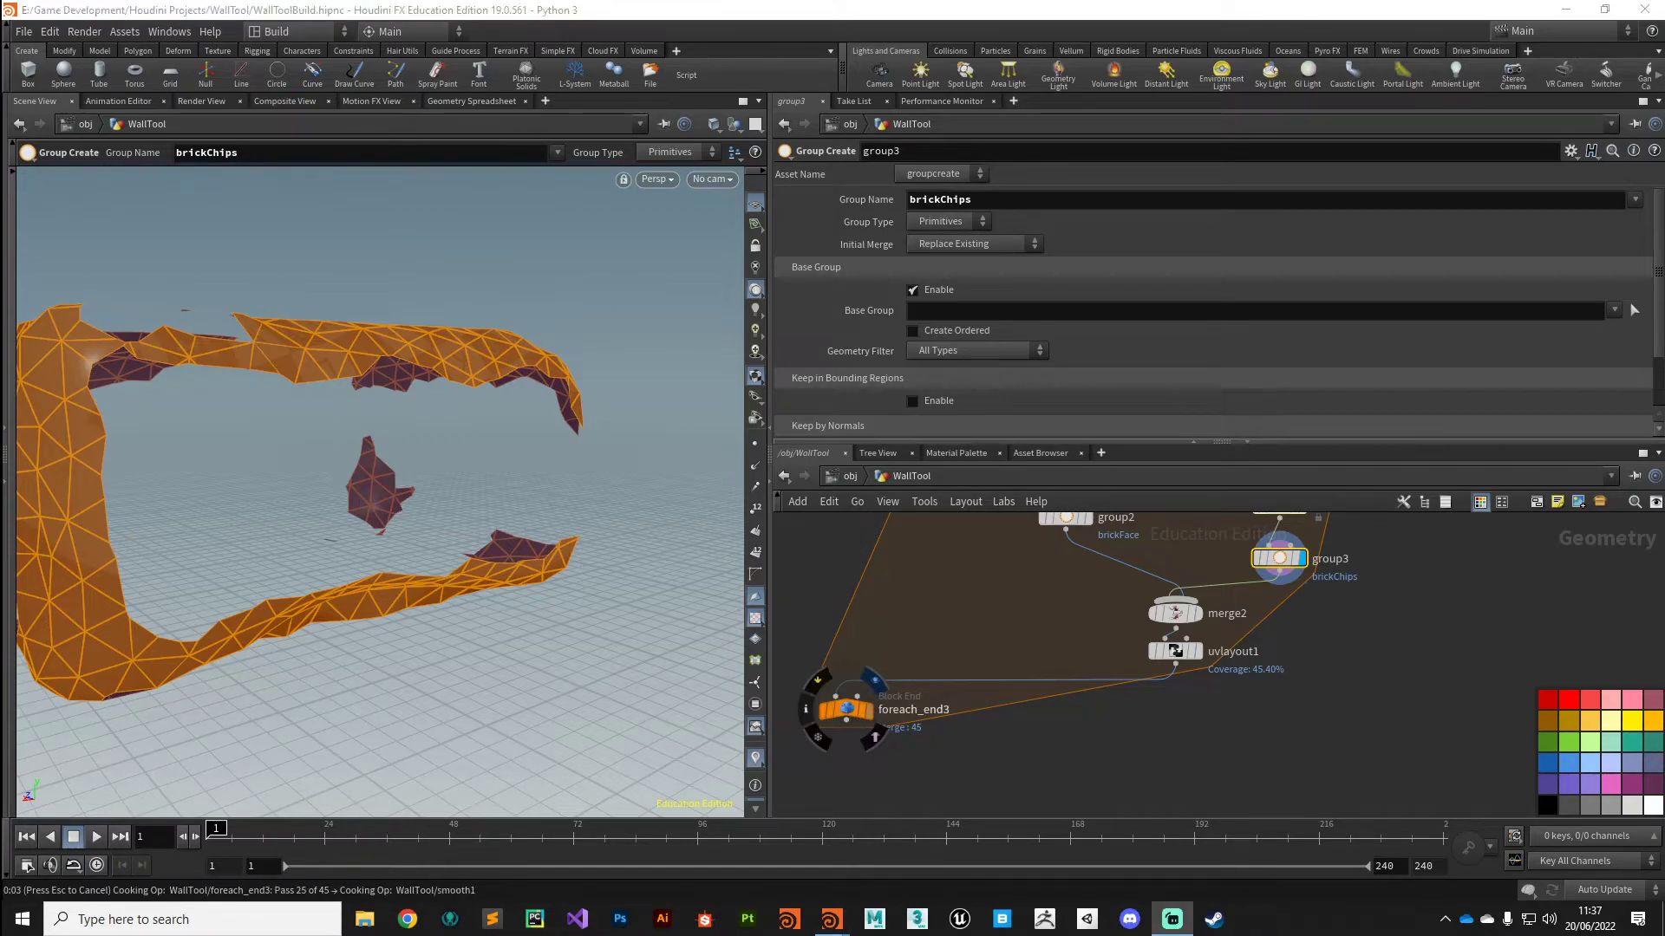
left_click(845, 709)
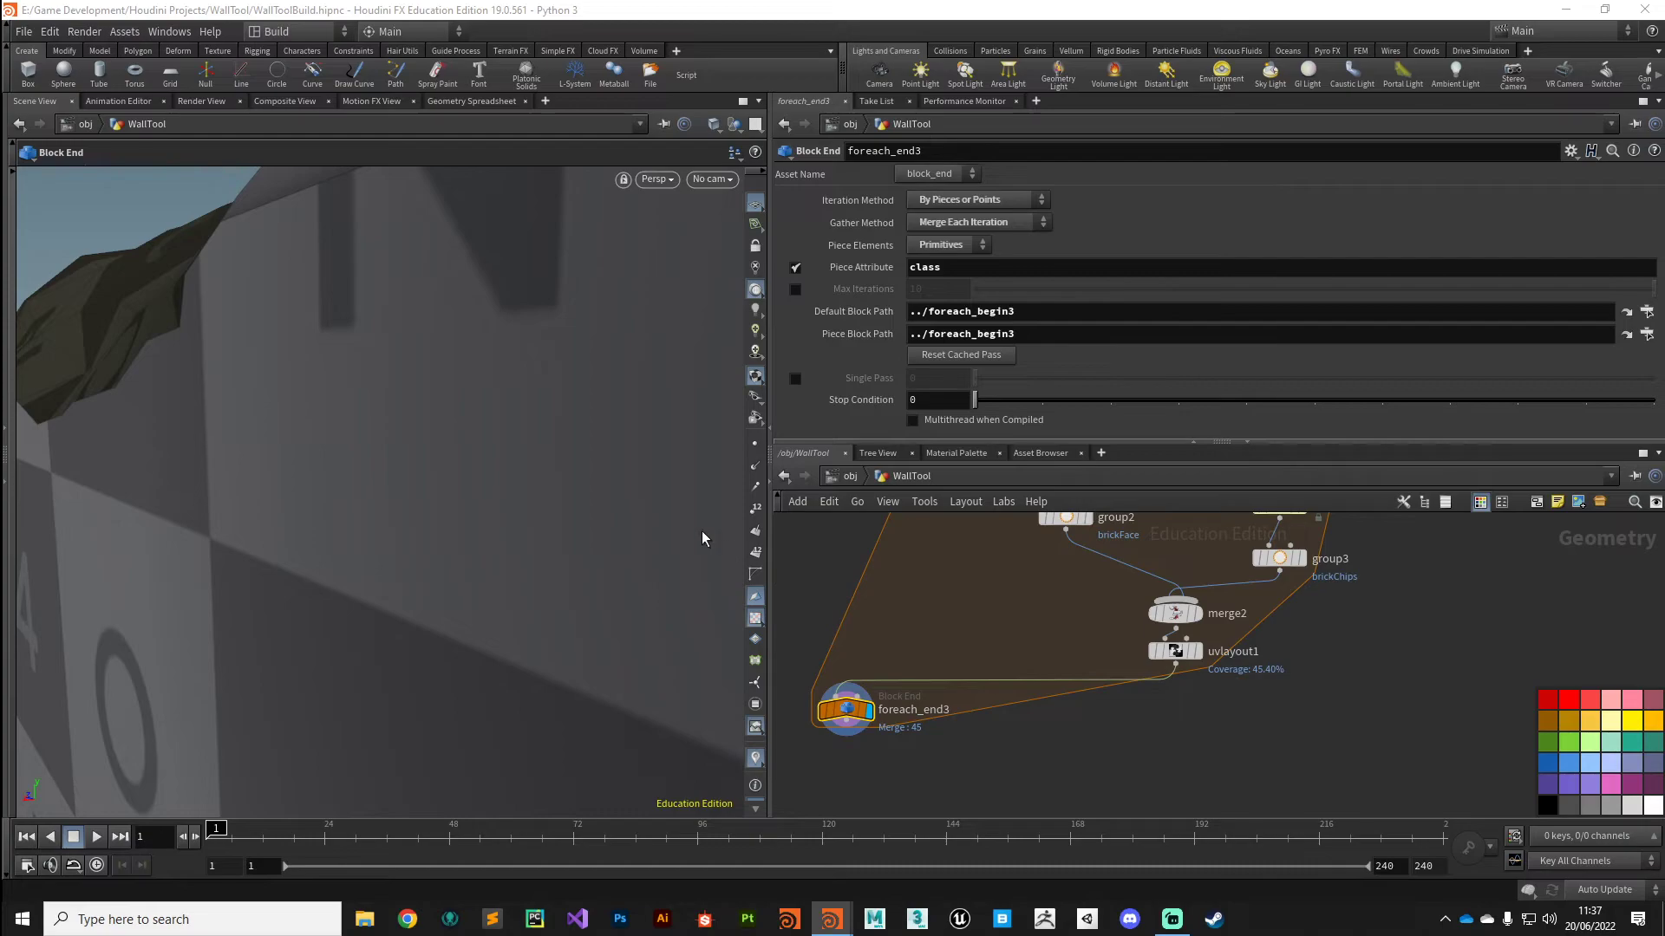
- Examine the whole wall in the perspective view, checking the brick faces and chipped edges from several angles
scroll(442, 531, "down", 5, "alt")
left_click_drag(441, 531, 434, 461)
right_click_drag(434, 461, 509, 621)
middle_click_drag(509, 621, 359, 347)
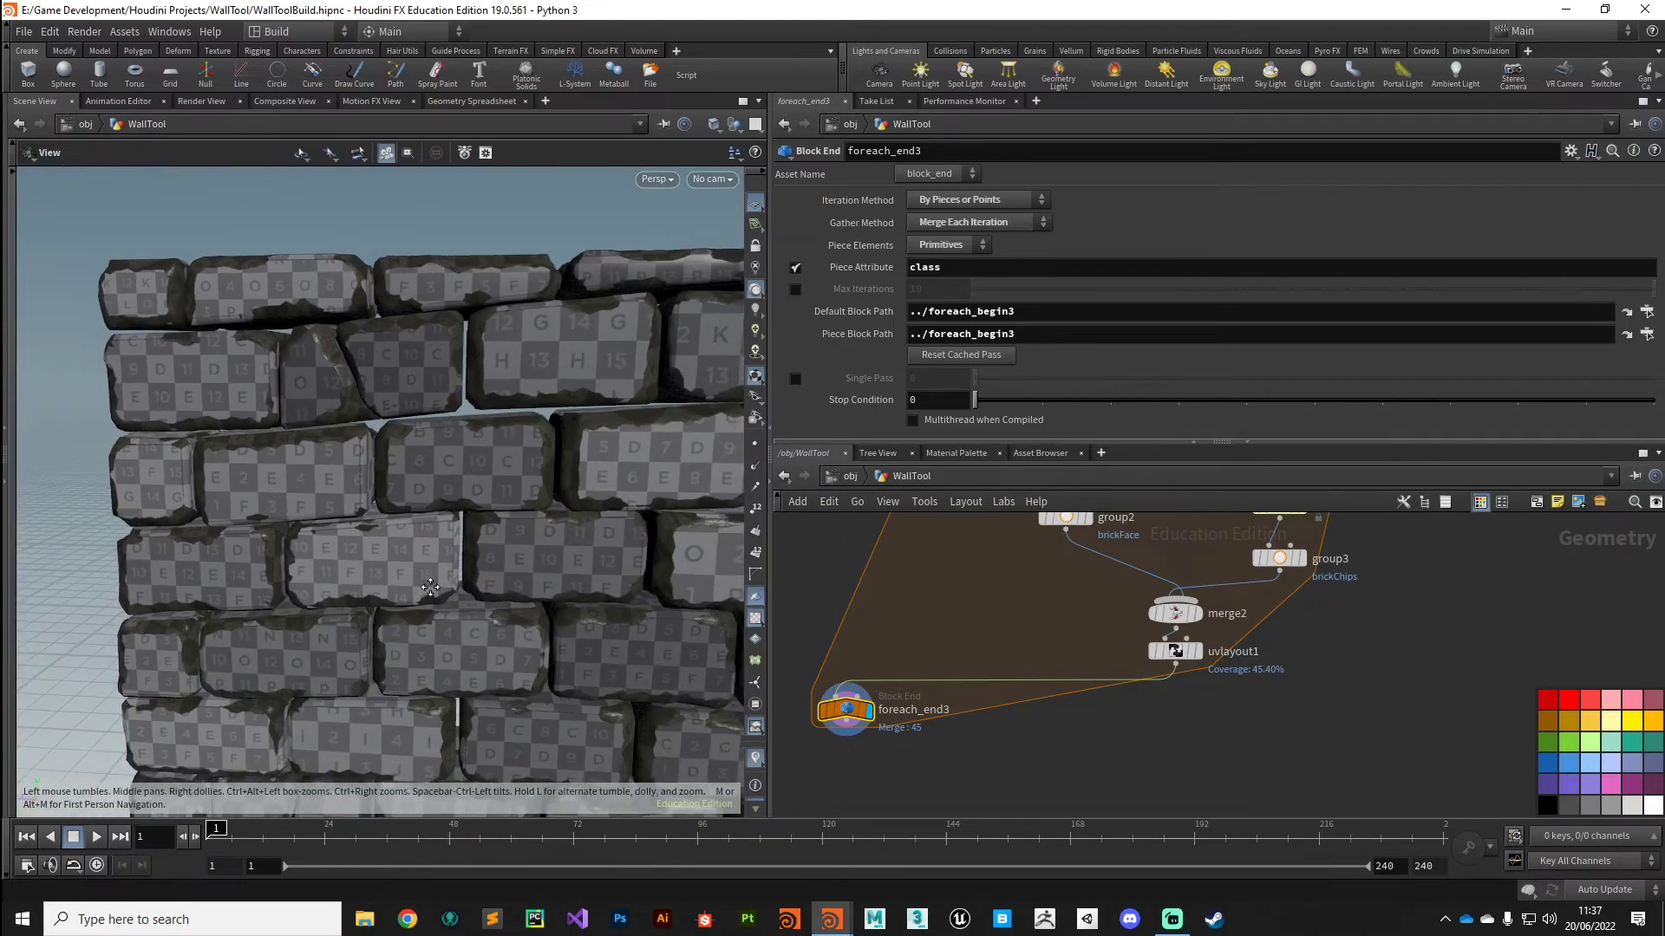
left_click_drag(359, 346, 363, 555)
key("Return")
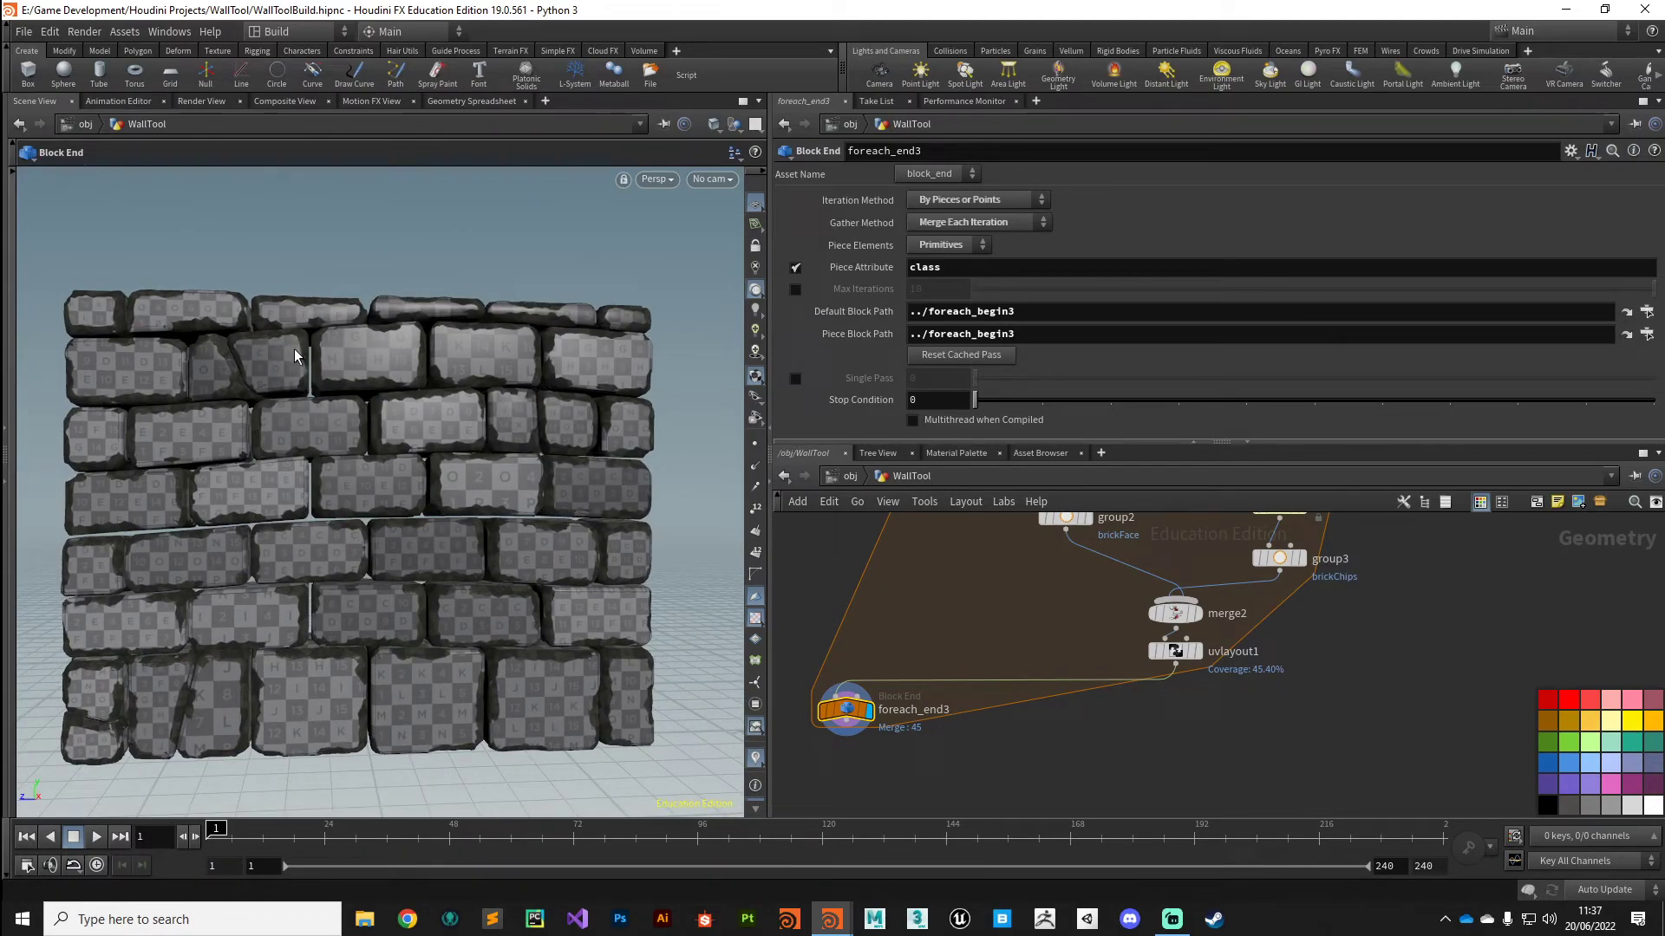
key("Escape")
mouse_move(327, 587)
left_mouse_down()
mouse_move(346, 580)
mouse_move(252, 595)
mouse_move(383, 564)
mouse_move(340, 597)
left_mouse_up()
key("Return")
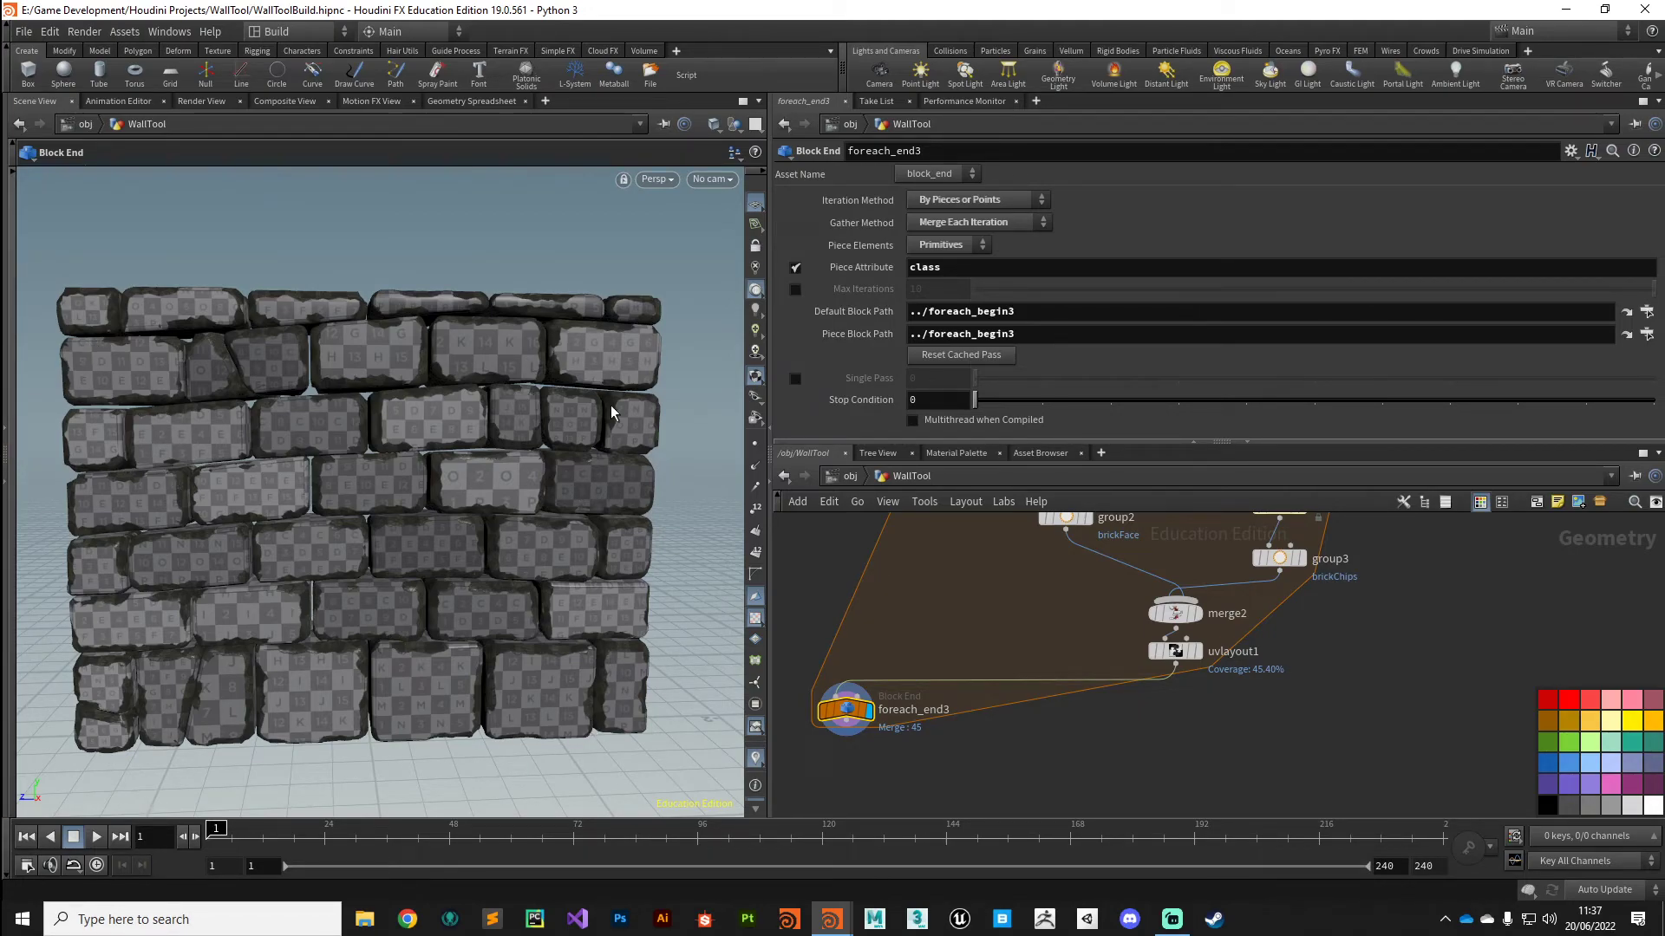
left_click(1173, 919)
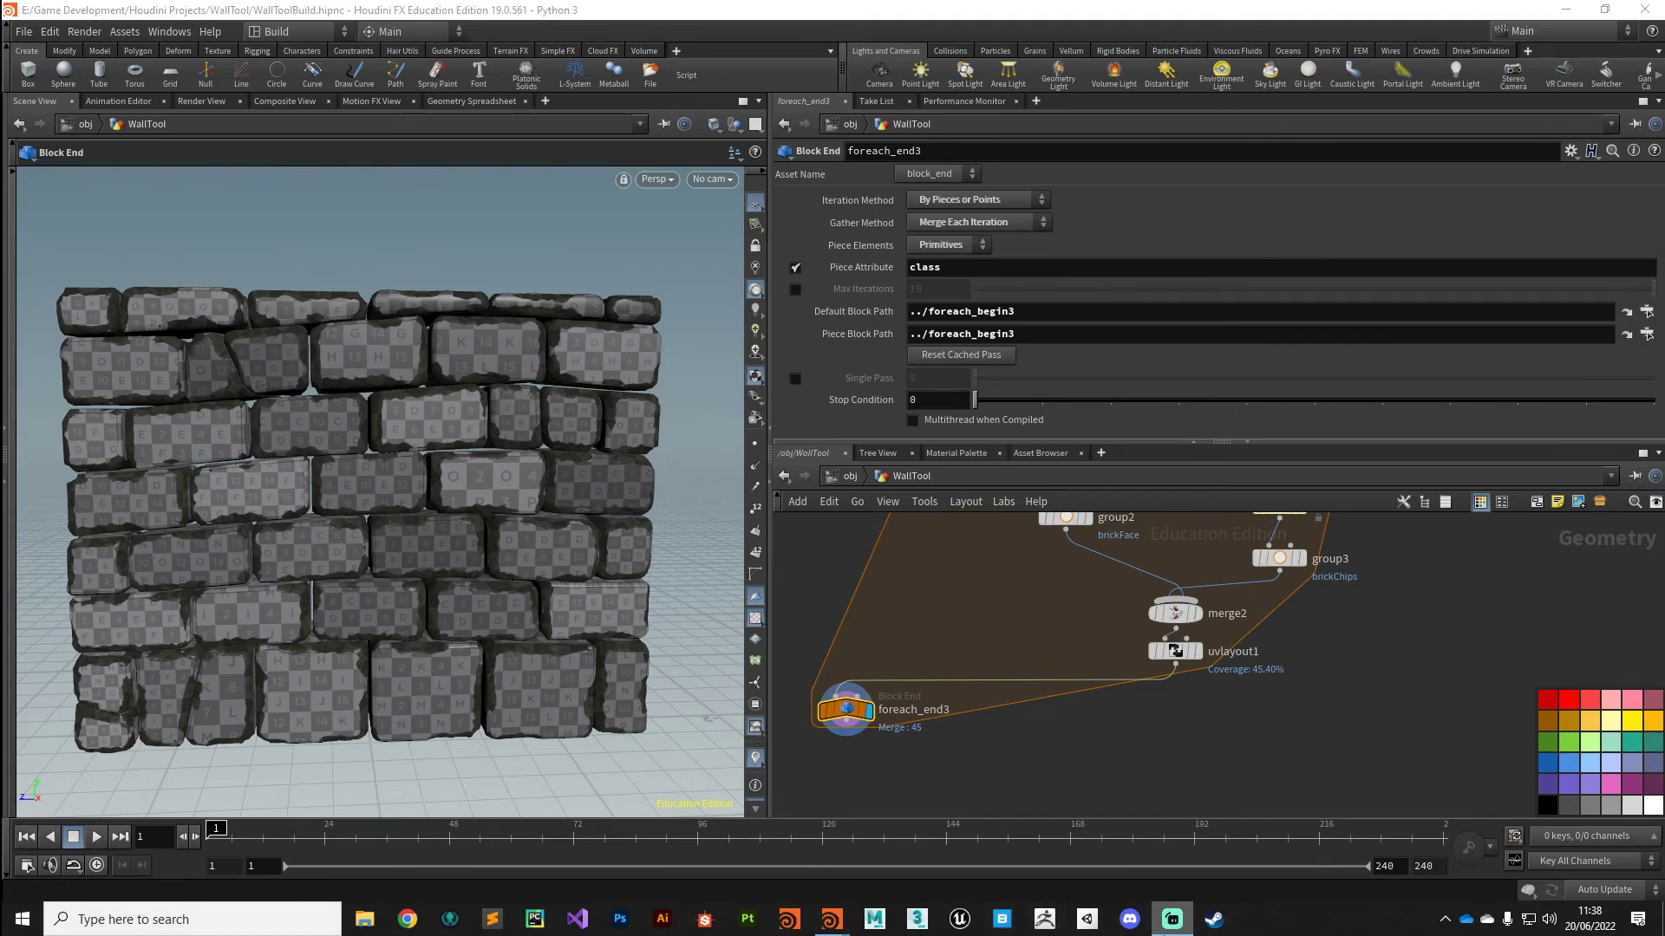